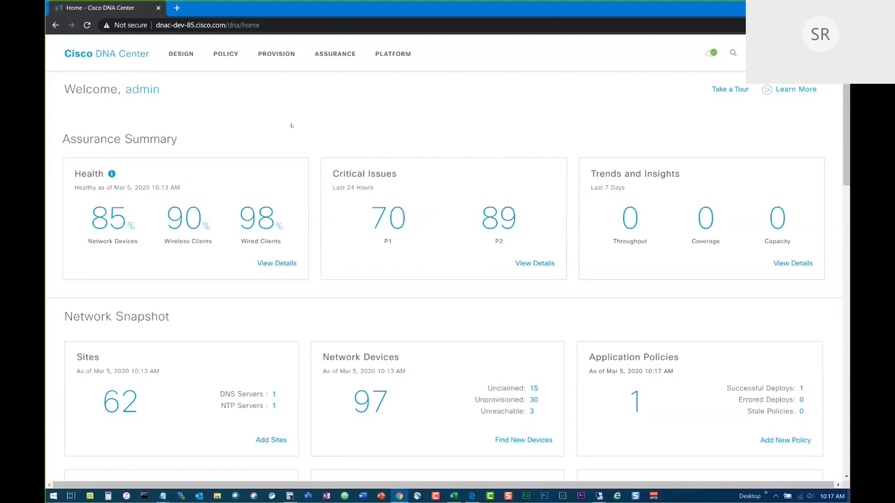
Look over the Assurance Summary page and the list of tools.
left_click_drag(63, 138, 174, 139)
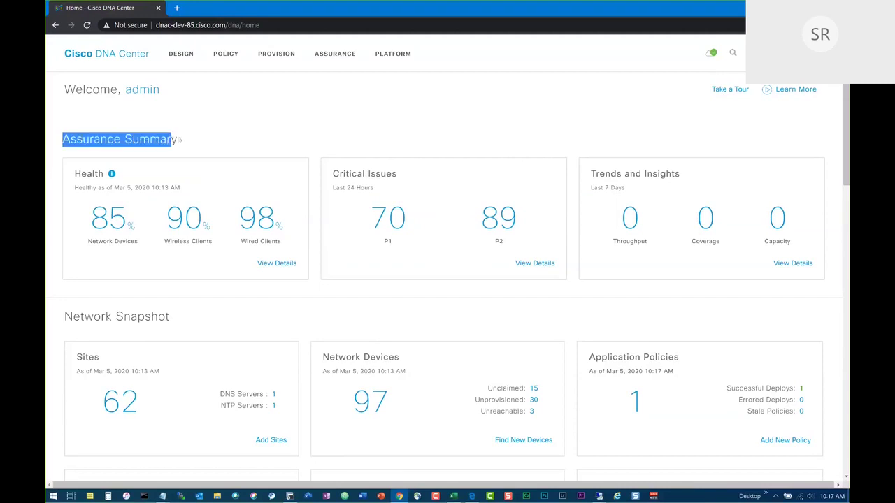
left_click(194, 142)
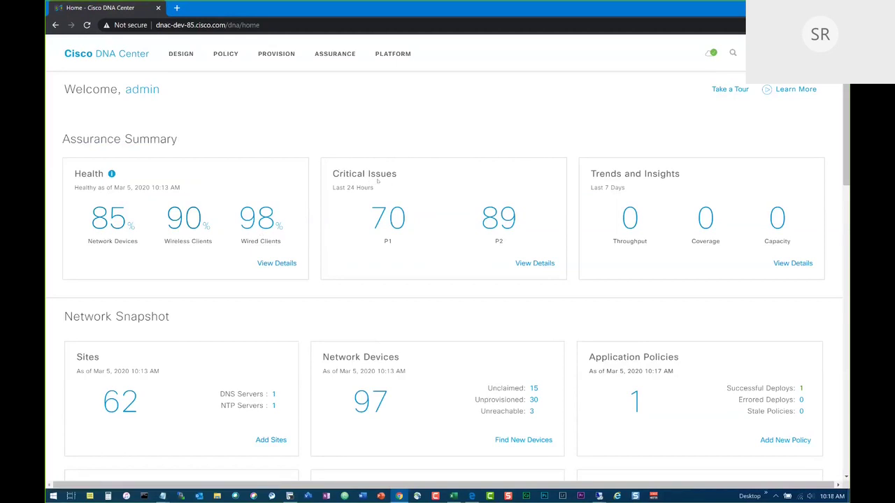
scroll(472, 191, "down", 3)
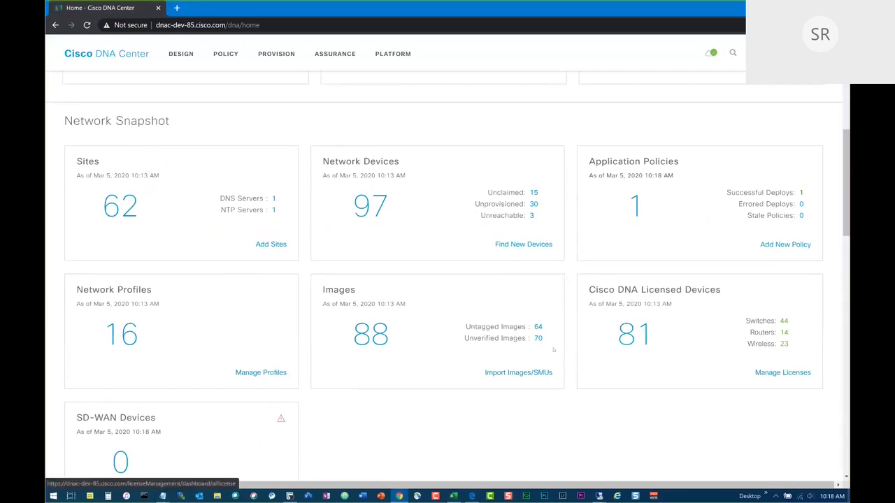
scroll(553, 349, "down", 4)
scroll(552, 349, "down", 4)
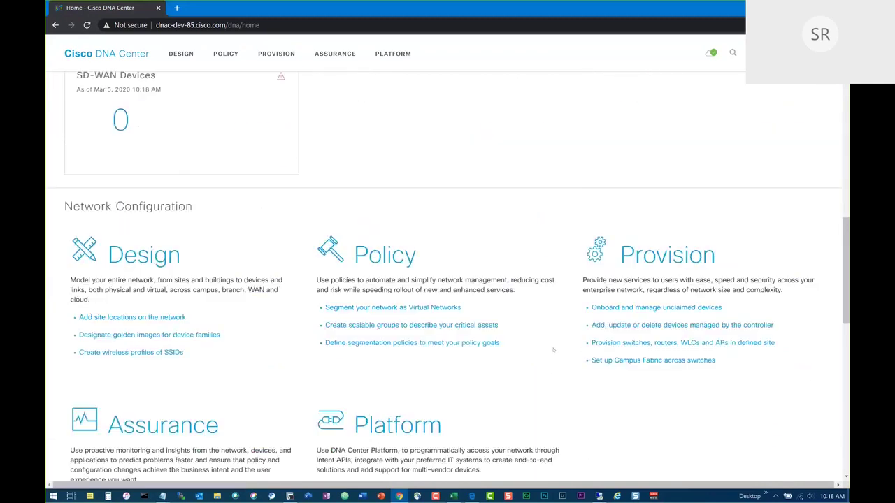
scroll(553, 350, "up", 1)
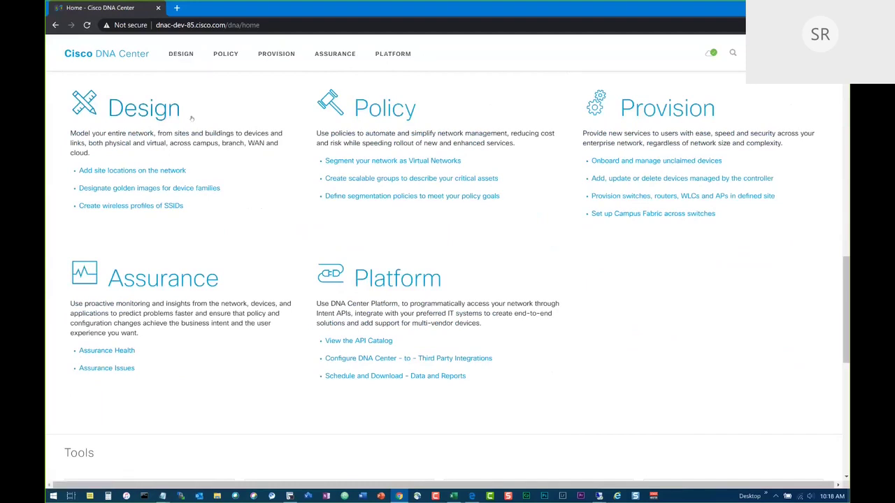
scroll(193, 118, "down", 4)
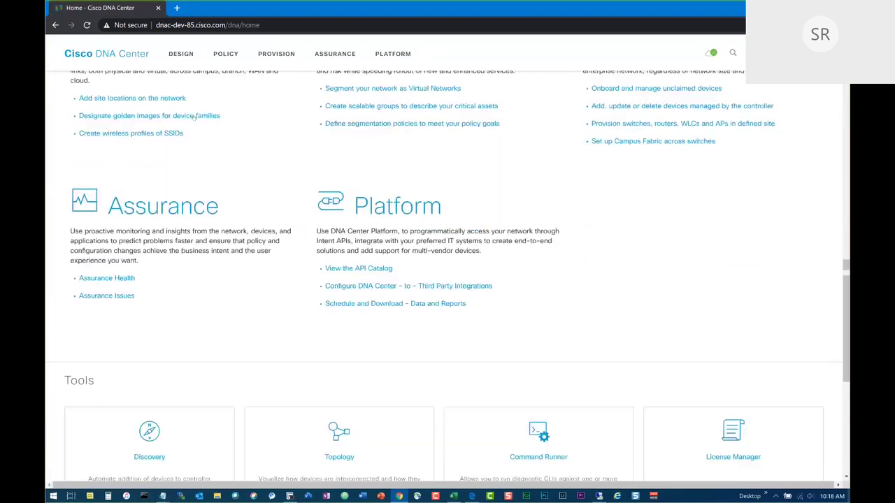
scroll(193, 118, "down", 1)
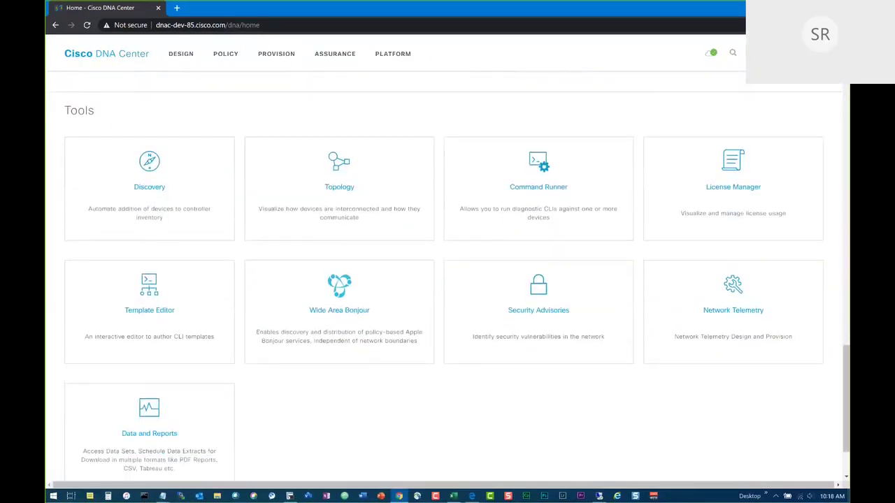
left_click(754, 53)
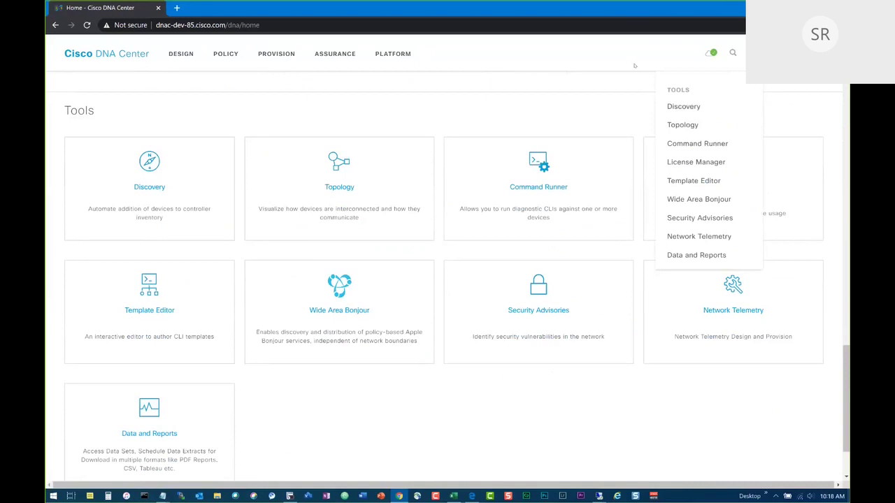
scroll(481, 265, "up", 10)
scroll(481, 265, "down", 5)
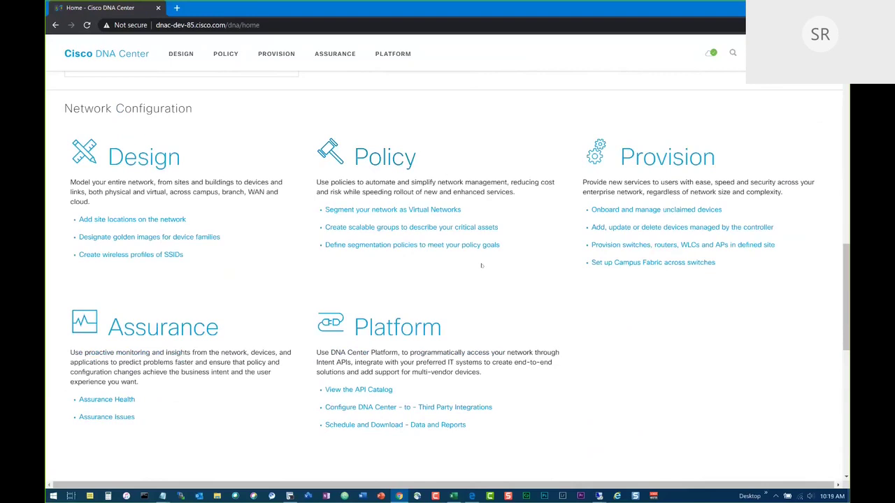
In Design's Network Hierarchy, collapse Global and bring up the Import Sites option.
left_click(180, 59)
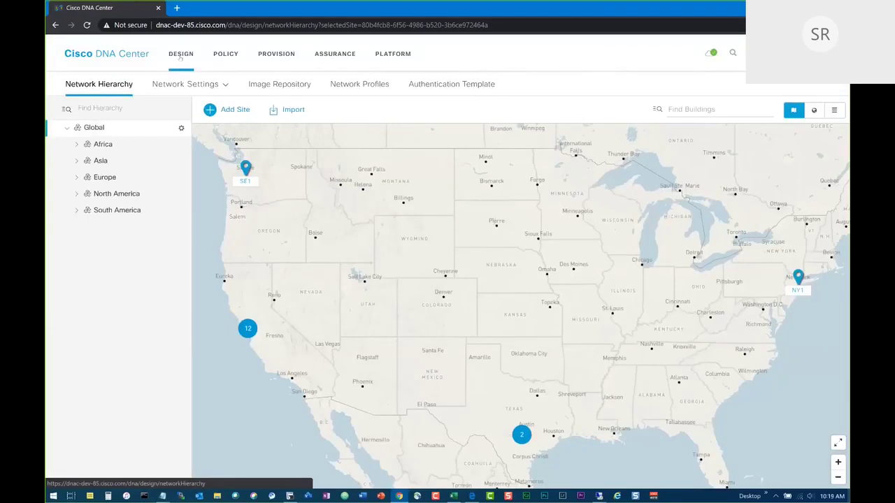
left_click(67, 128)
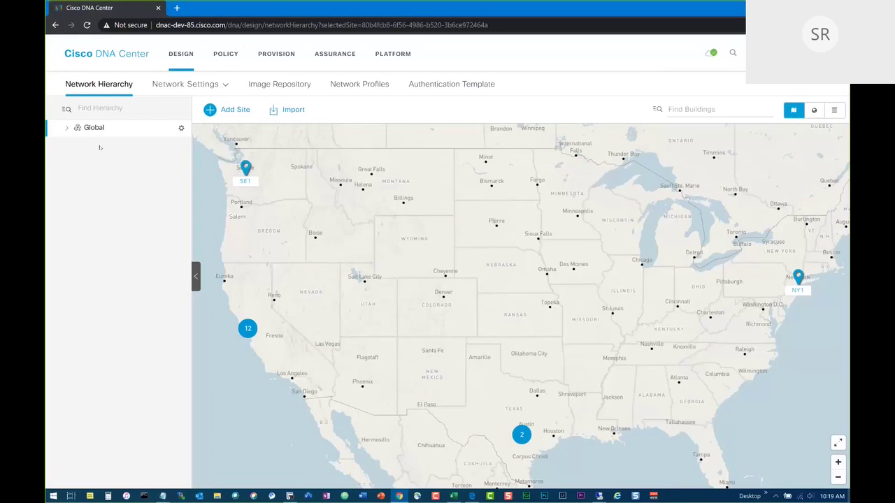
left_click(294, 112)
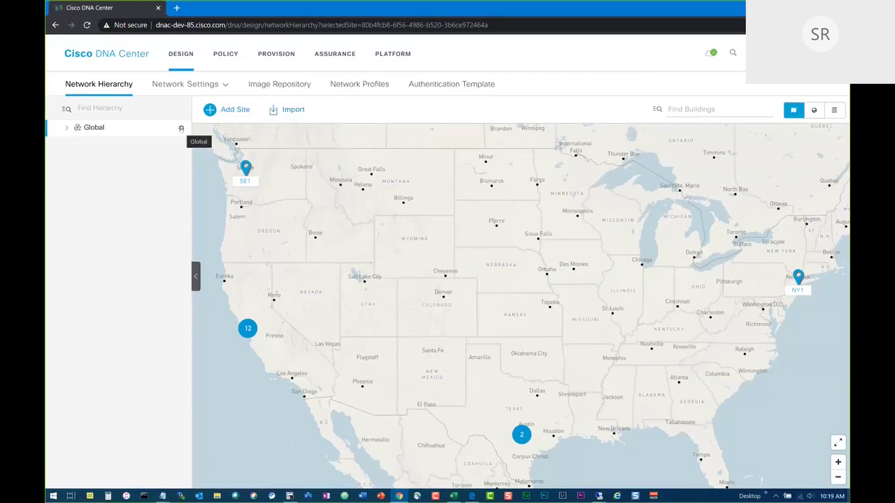
left_click(181, 129)
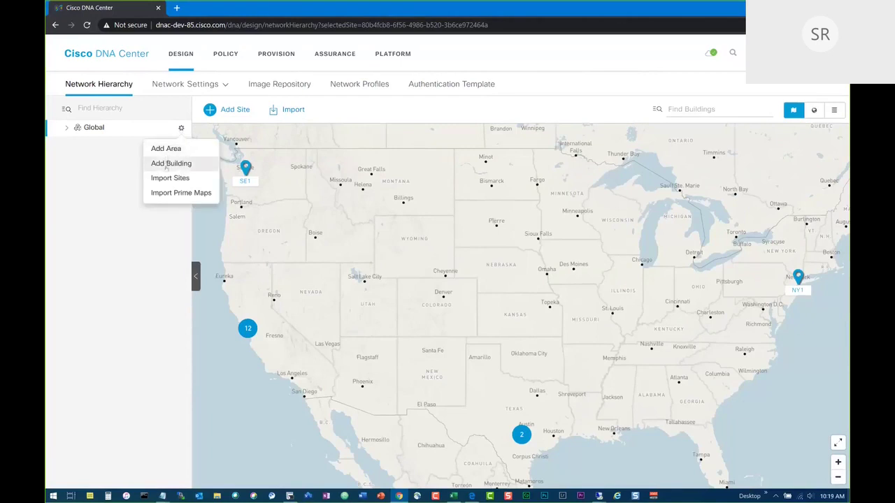
left_click(326, 107)
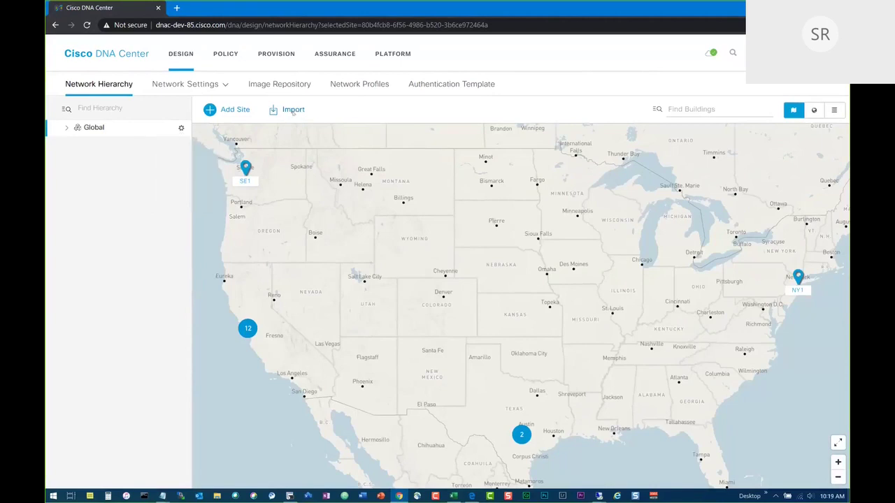
left_click(293, 111)
Cancel the CSV site import and expand Global through North America and USA to California.
left_click(296, 131)
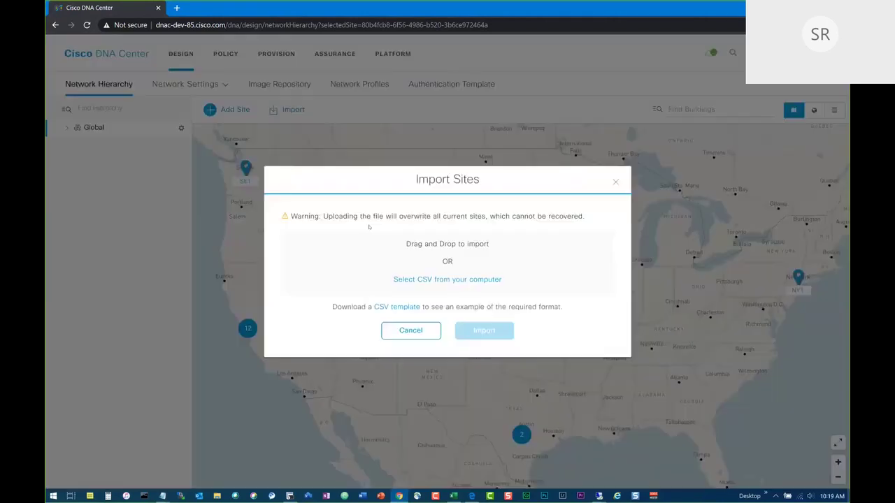
left_click(409, 330)
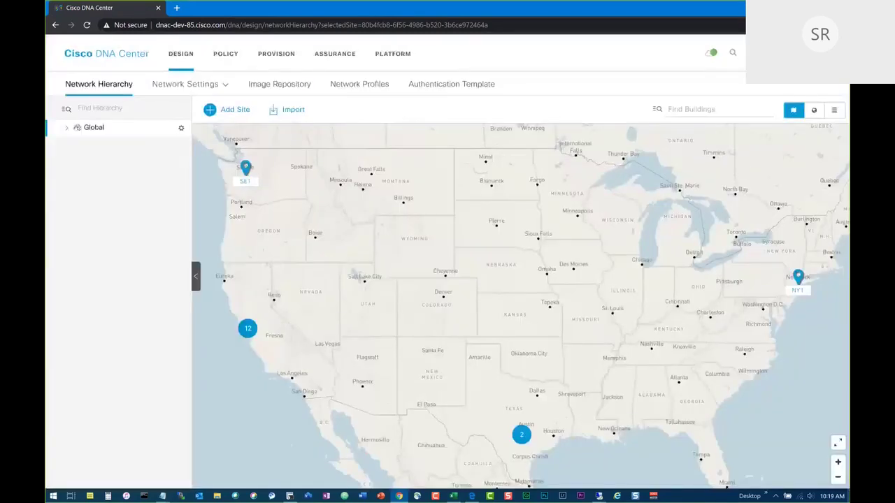
left_click(68, 128)
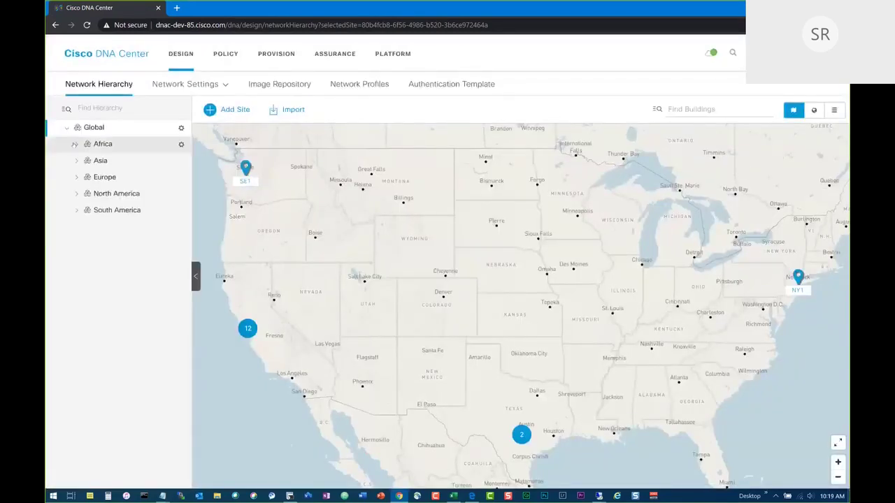
left_click(76, 193)
left_click(84, 242)
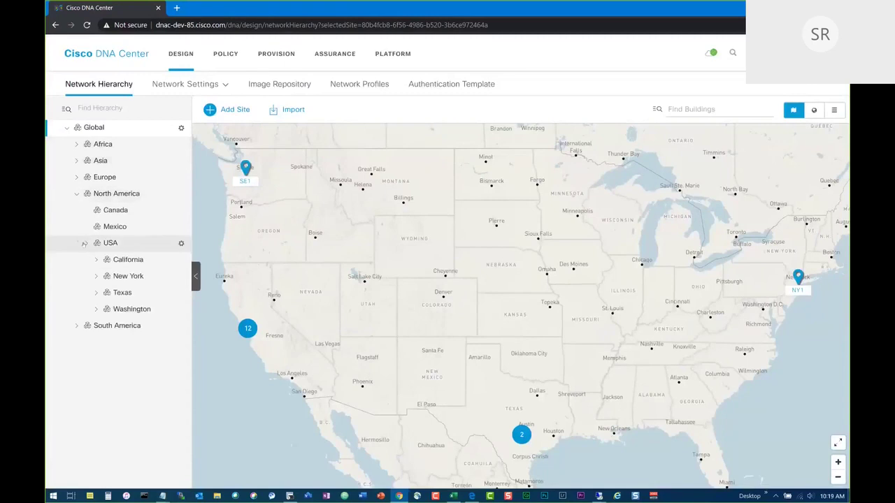
left_click(96, 259)
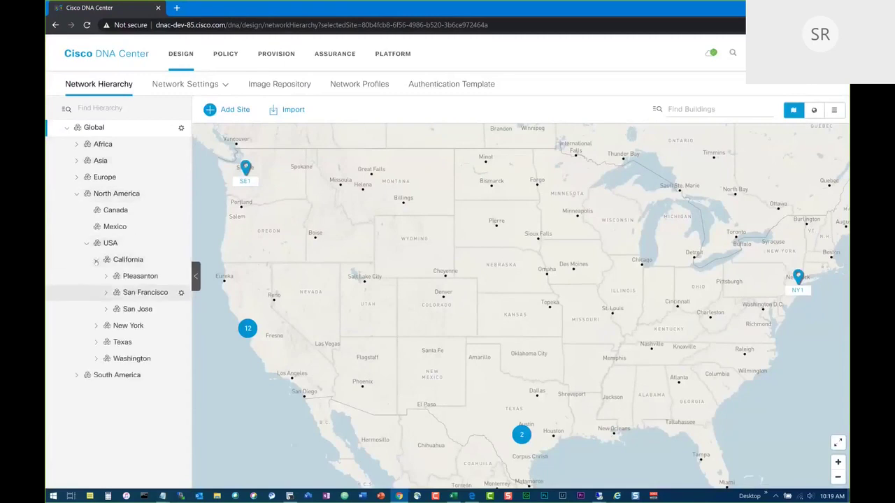
View the San Jose SJC01 Flr-SJC1-1 floor plan, then return to the Global site map.
left_click(106, 309)
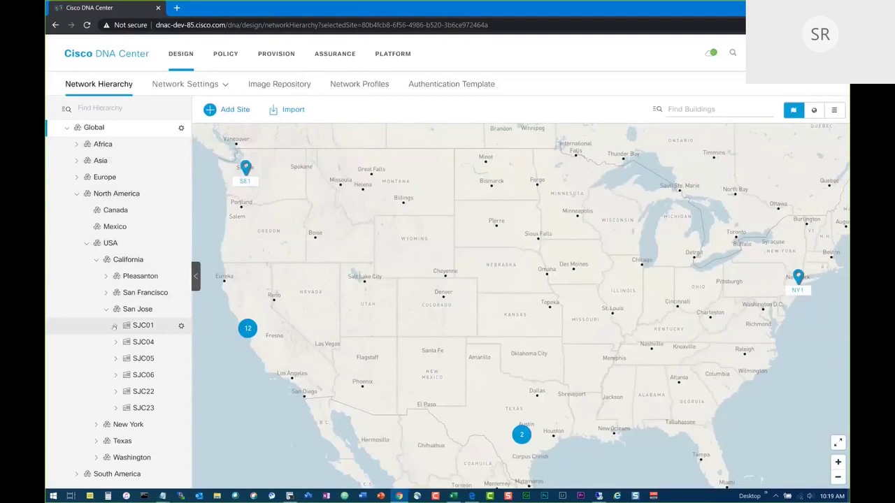
left_click(115, 326)
left_click(160, 349)
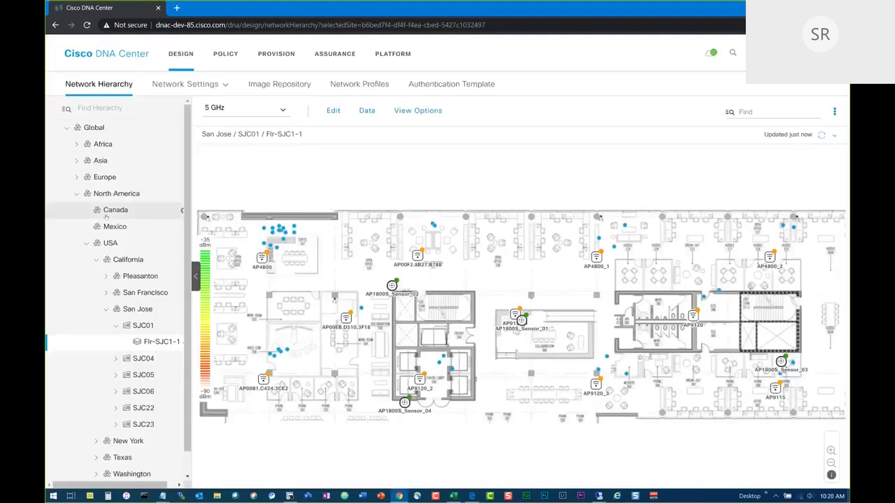
left_click(67, 129)
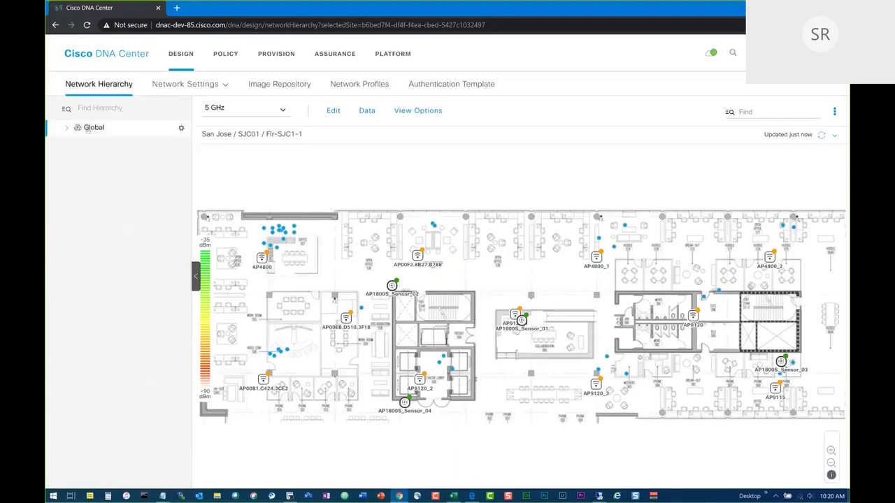
left_click(87, 133)
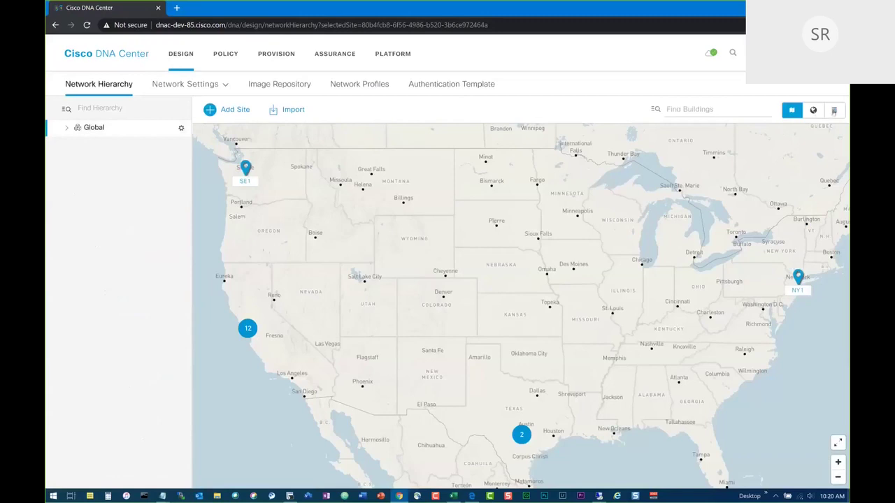
List buildings as a table, check AU1's actions, then zoom the satellite map to the US.
left_click(833, 111)
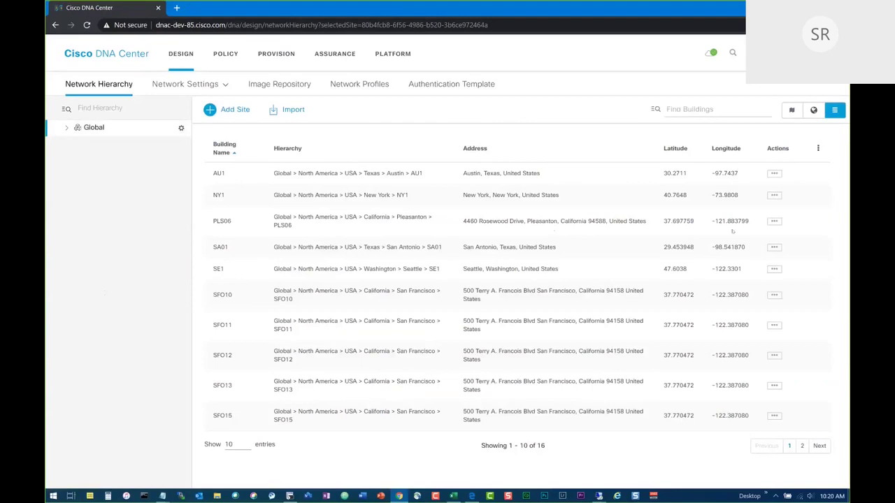
left_click(774, 174)
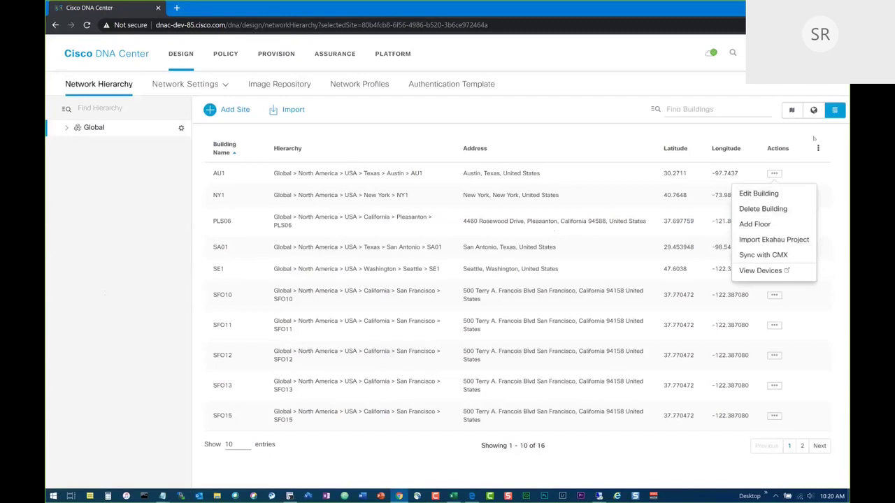
left_click(813, 110)
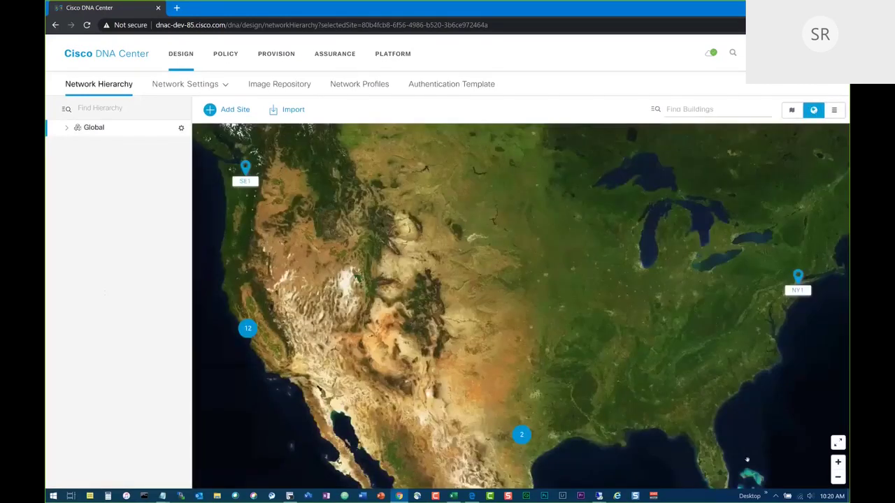
left_click(838, 477)
left_click(838, 478)
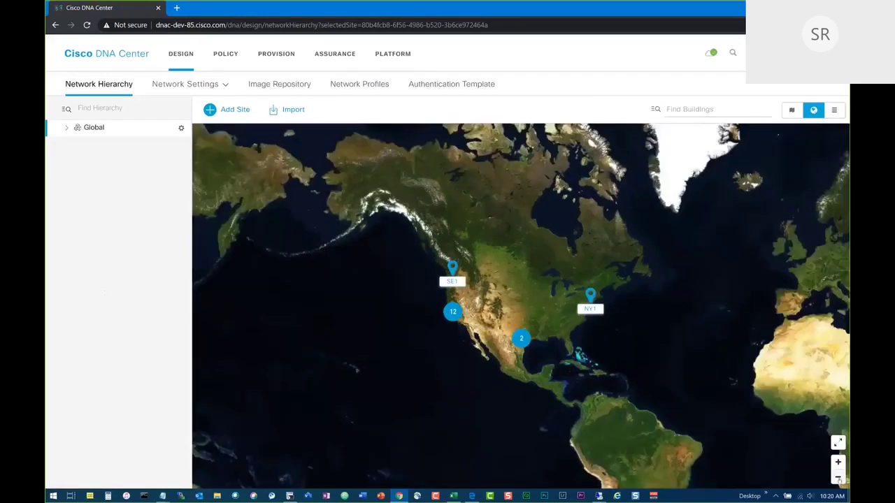
left_click(838, 462)
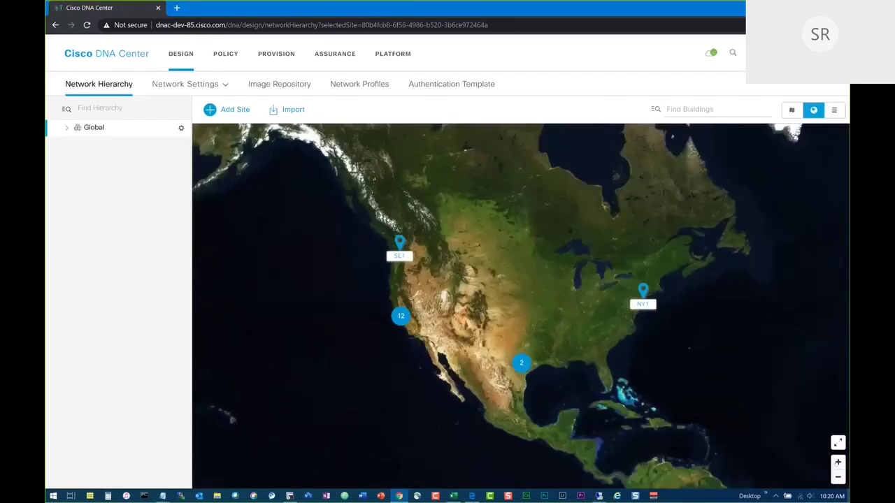
left_click(838, 462)
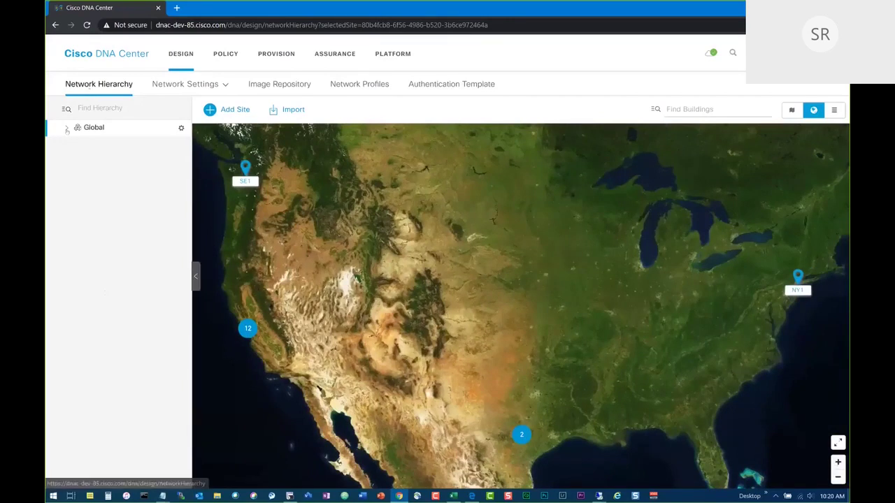
mouse_move(189, 89)
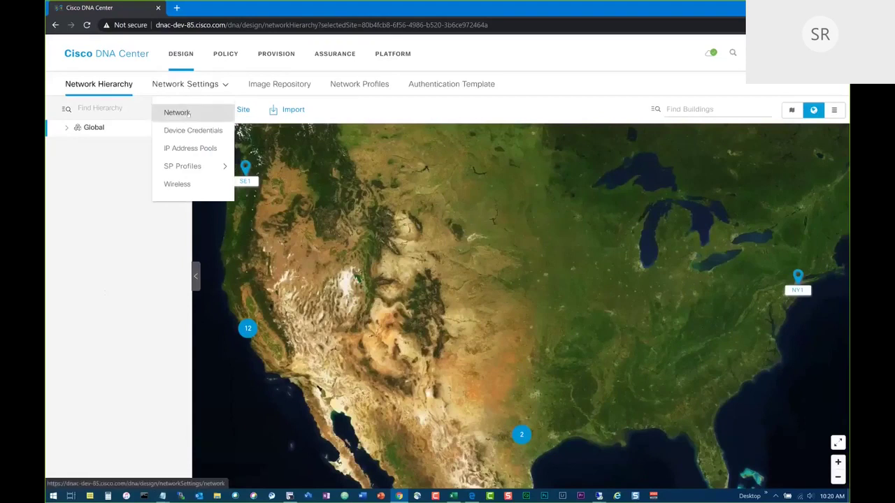
Review the Global network server settings such as AAA, DHCP and DNS.
left_click(187, 113)
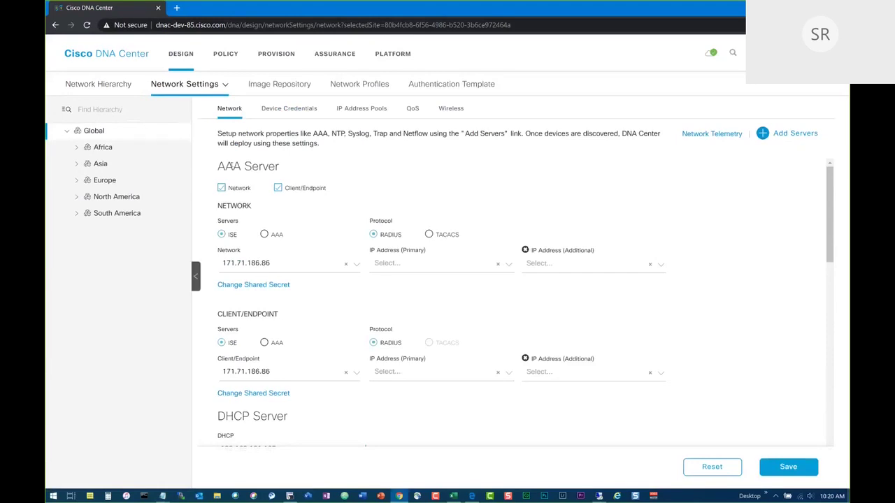
scroll(230, 166, "down", 3)
scroll(231, 164, "down", 1)
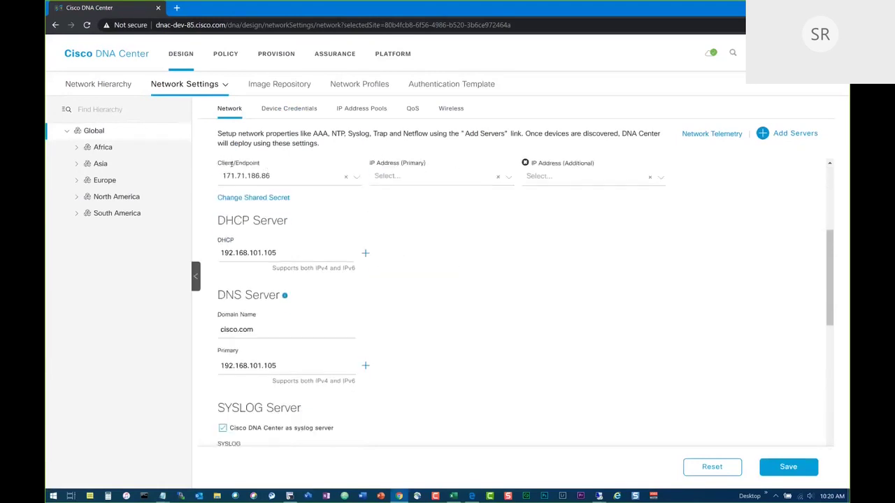
scroll(231, 165, "down", 2)
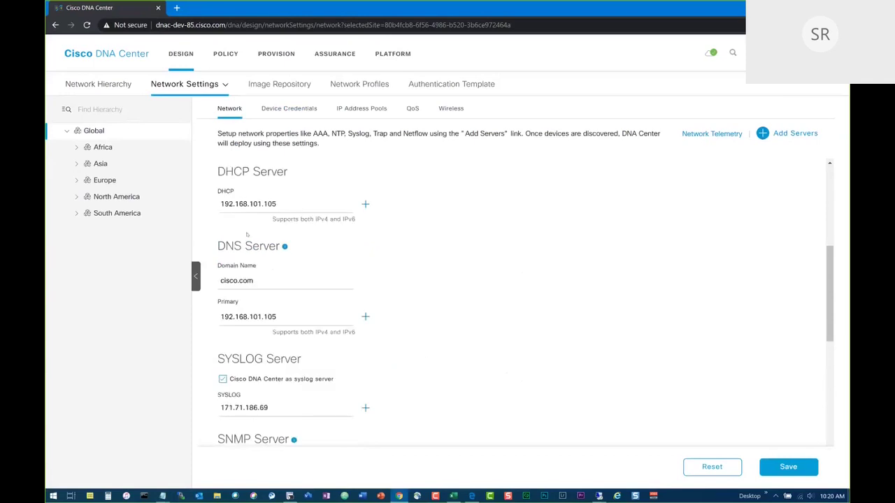
scroll(256, 301, "down", 7)
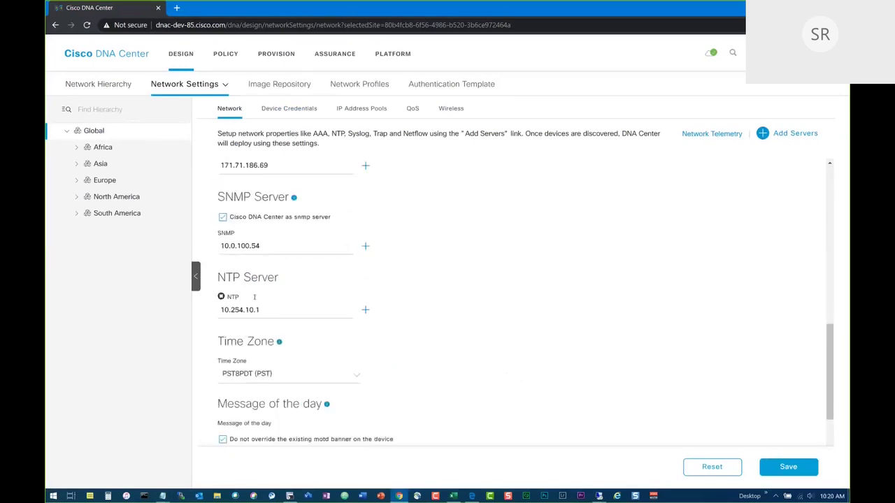
scroll(256, 300, "up", 10)
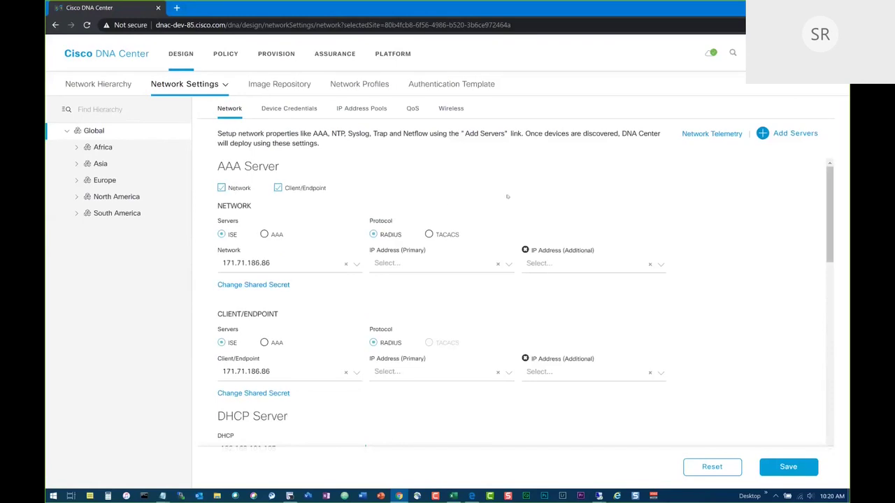
Expand North America, USA and California in the site hierarchy.
left_click(76, 196)
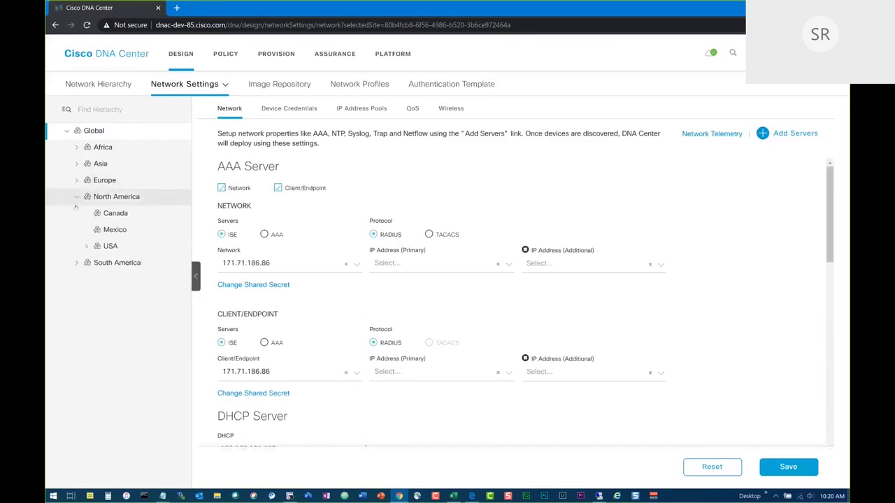
left_click(86, 246)
left_click(96, 263)
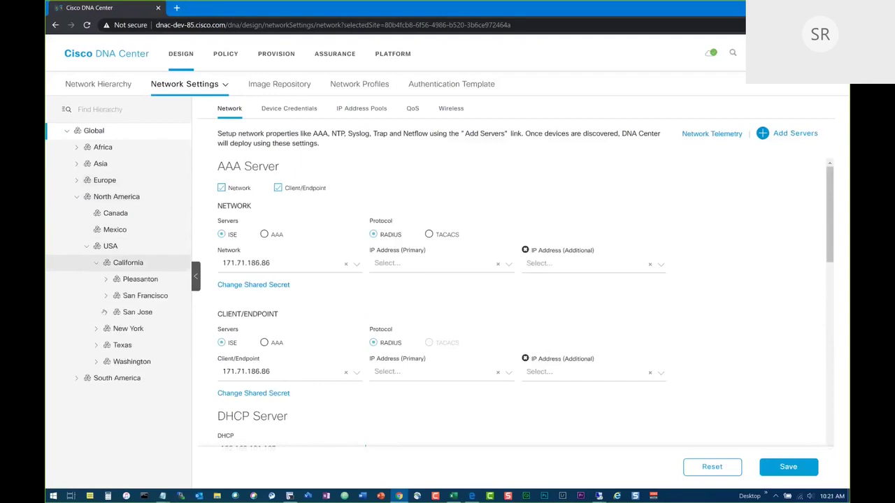
Inspect SJC01's network settings inherited from Global, then reselect Global.
left_click(106, 312)
left_click(143, 329)
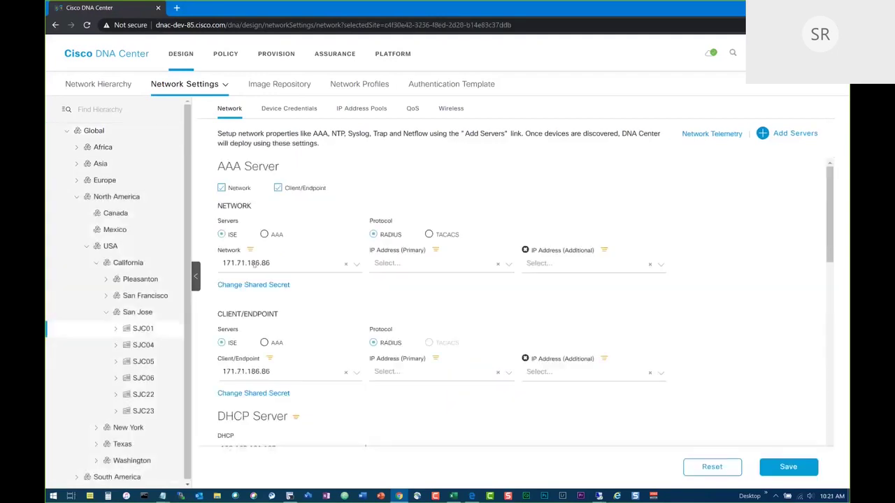
mouse_move(250, 250)
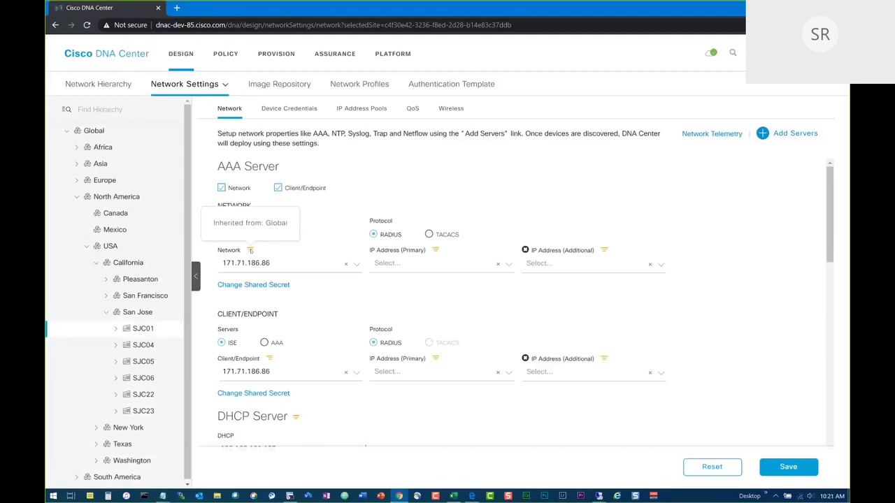
scroll(385, 276, "down", 5)
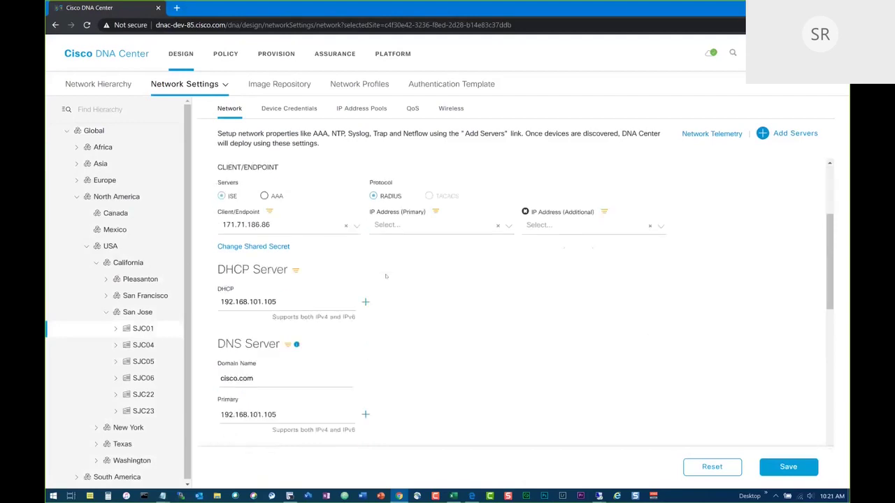
scroll(385, 276, "down", 3)
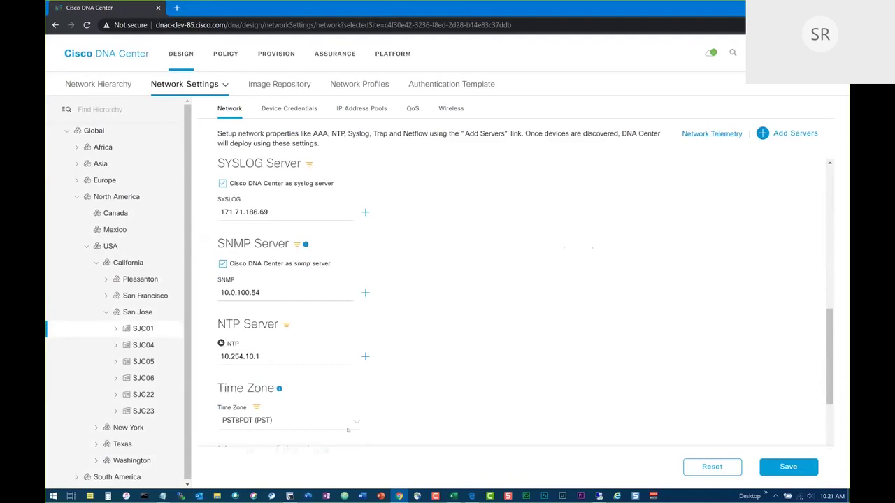
scroll(451, 340, "up", 10)
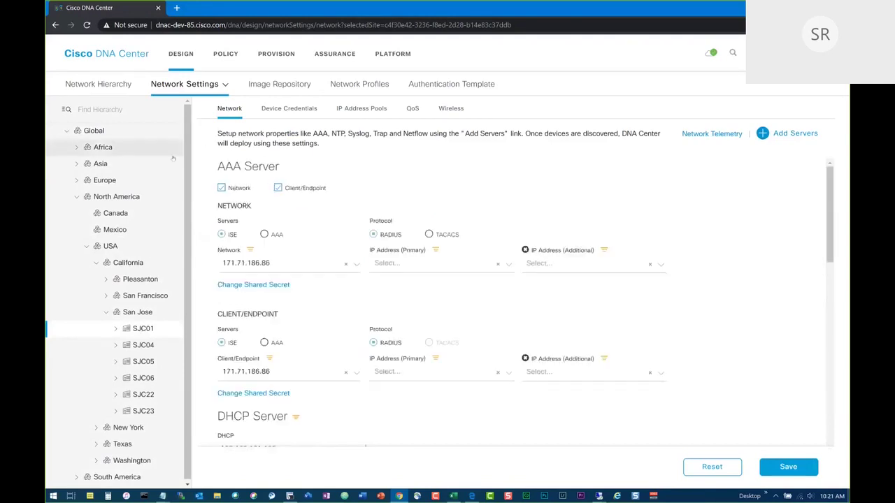
left_click(93, 131)
Save a new global CLI credential 'deviceadmin' with its password and enable password filled in.
left_click(289, 108)
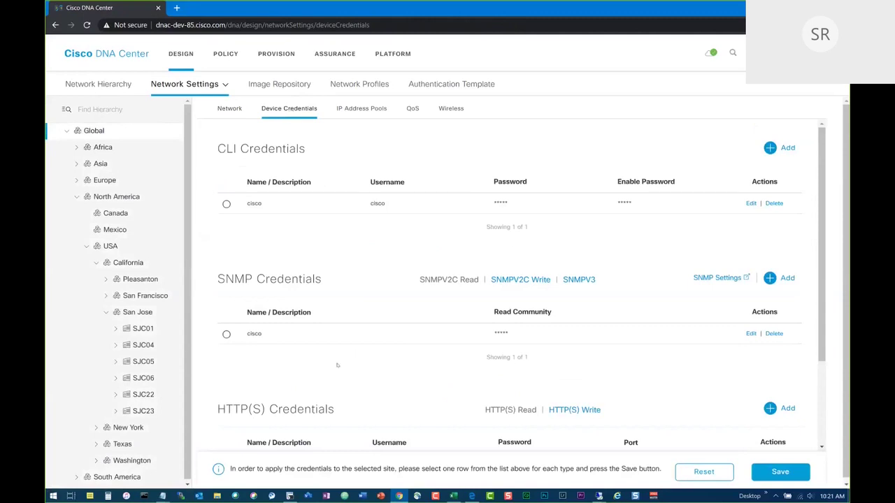
left_click(772, 148)
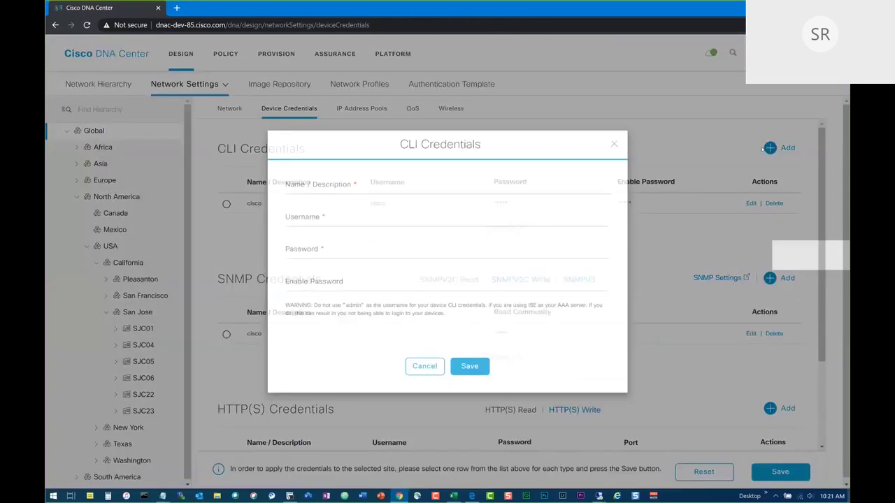
left_click(296, 184)
type("deviceadmin")
key("Tab")
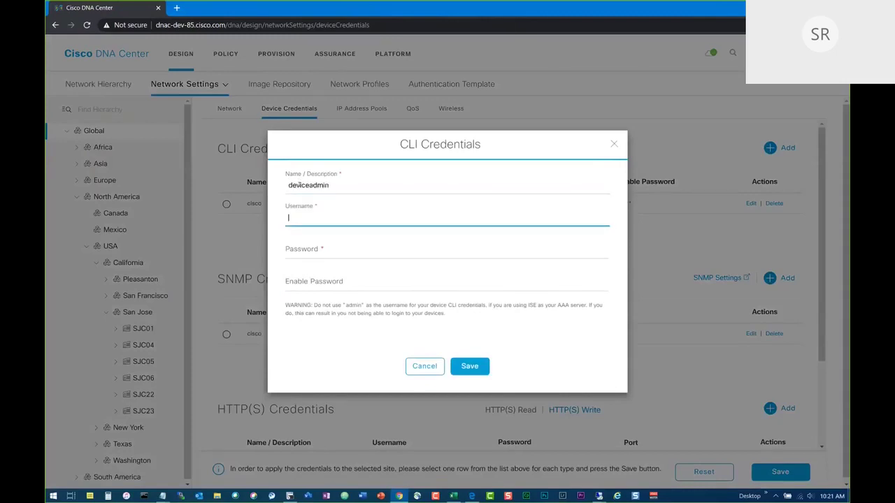
type("deviceadmin")
key("Tab")
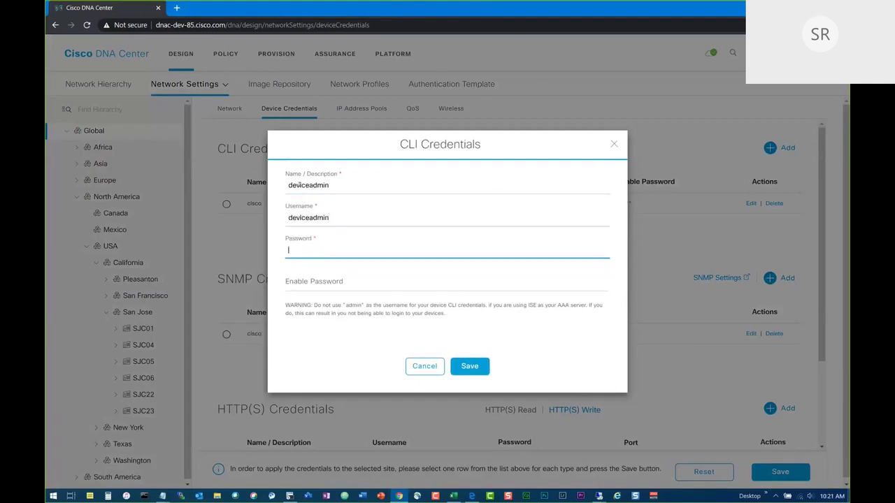
type("Cisco123")
key("Tab")
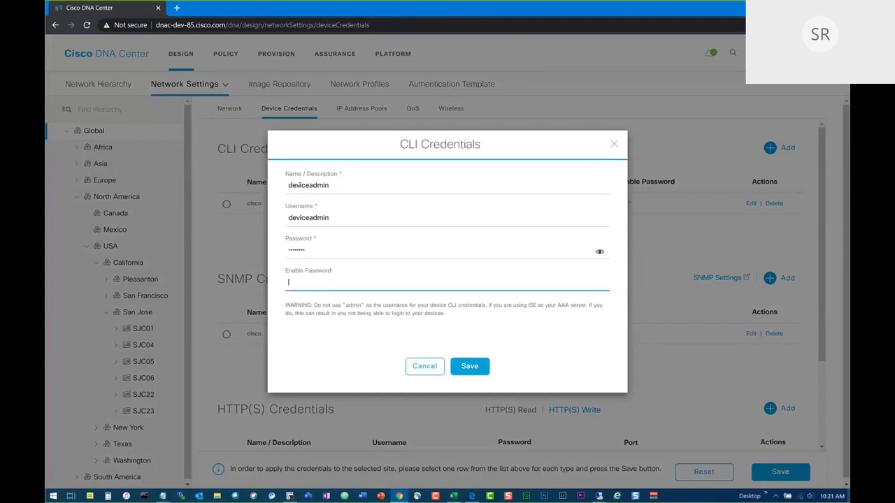
type("Cisco123")
key("Return")
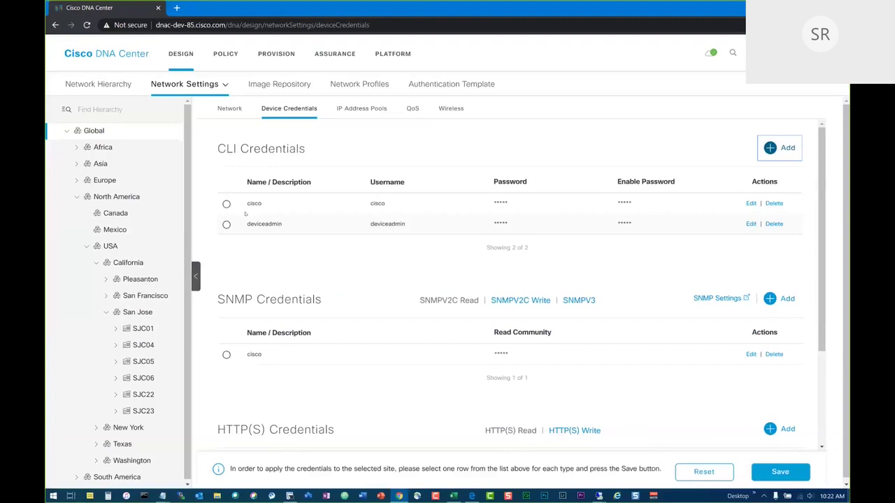
Compare IPv4 and IPv6 address pools for SJC01 and Global, ending on SJC01.
left_click(354, 111)
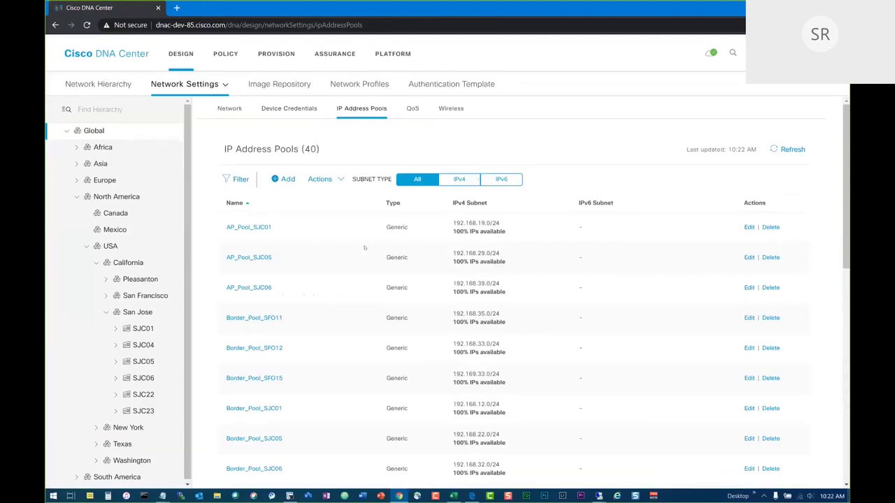
left_click(156, 328)
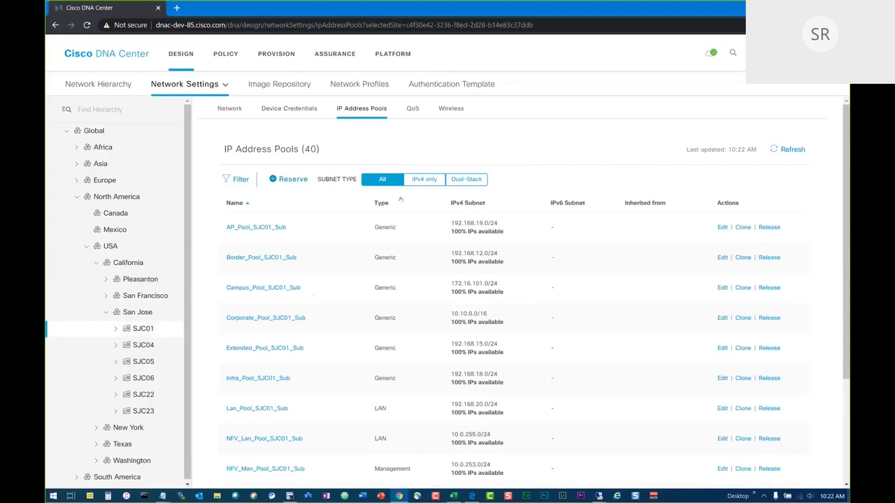
left_click(422, 180)
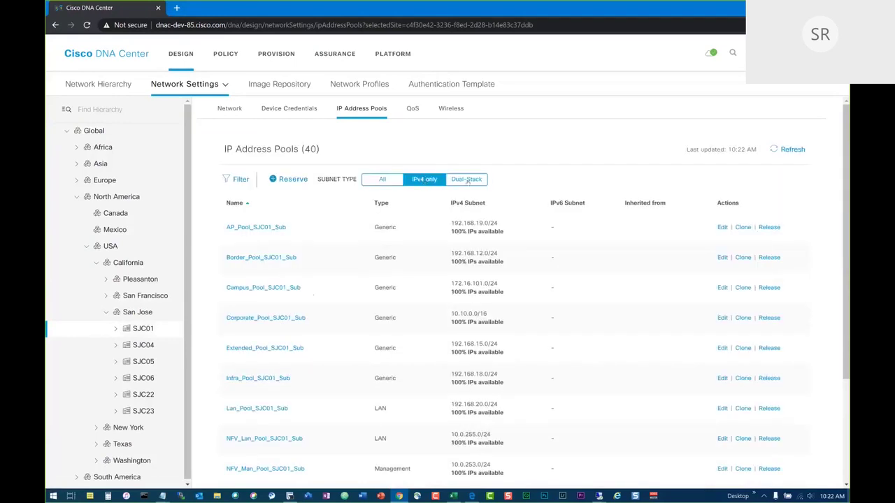
left_click(94, 130)
left_click(501, 179)
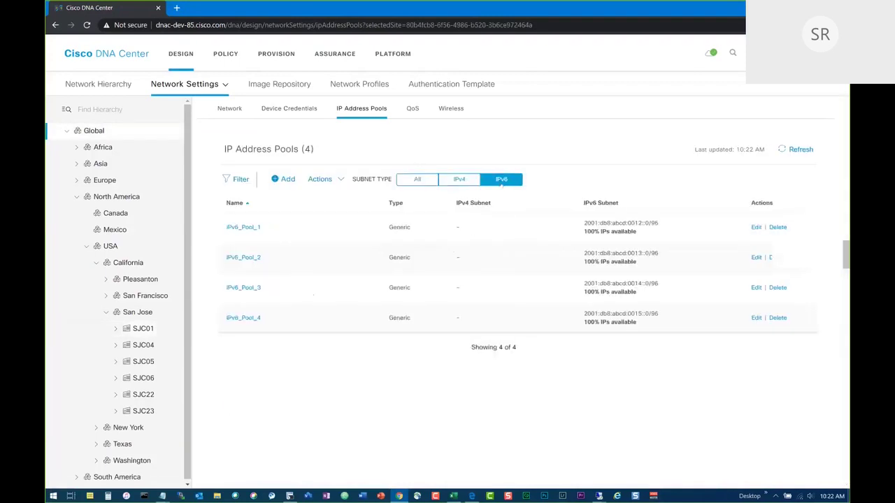
left_click(457, 183)
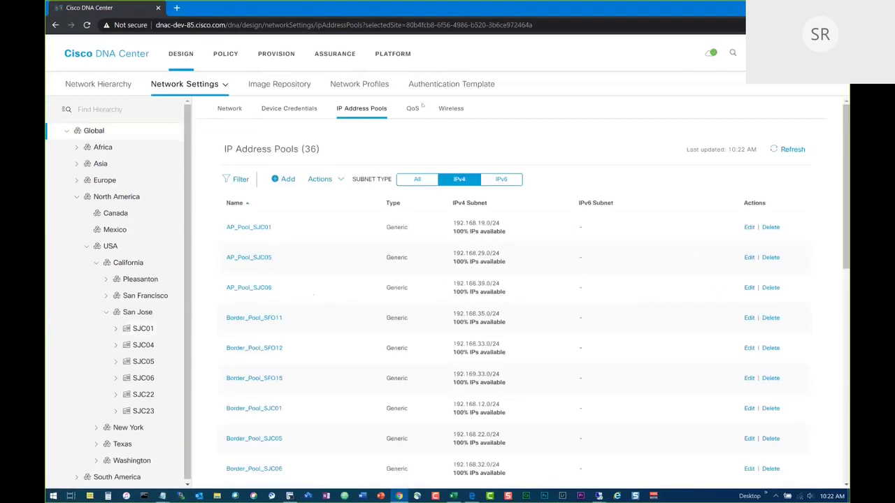
left_click(147, 329)
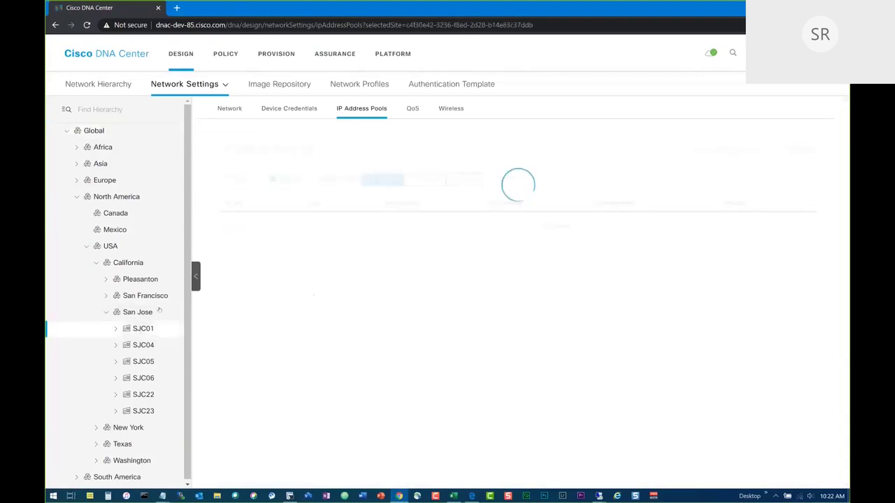
Show SJC01's wireless settings, then the Global enterprise SSID list.
left_click(450, 108)
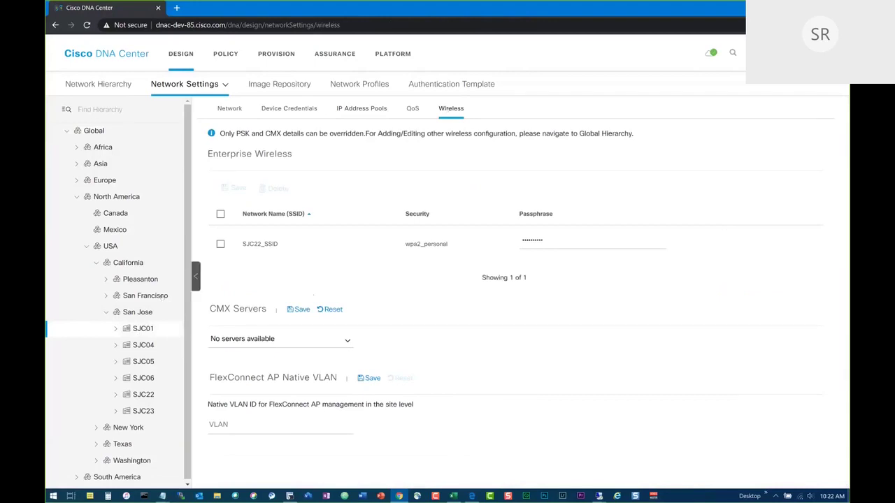
left_click(94, 131)
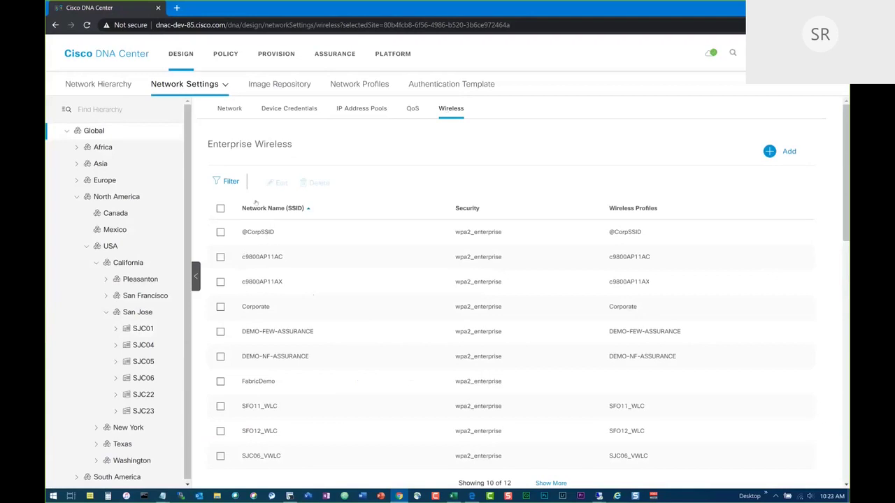
left_click(357, 85)
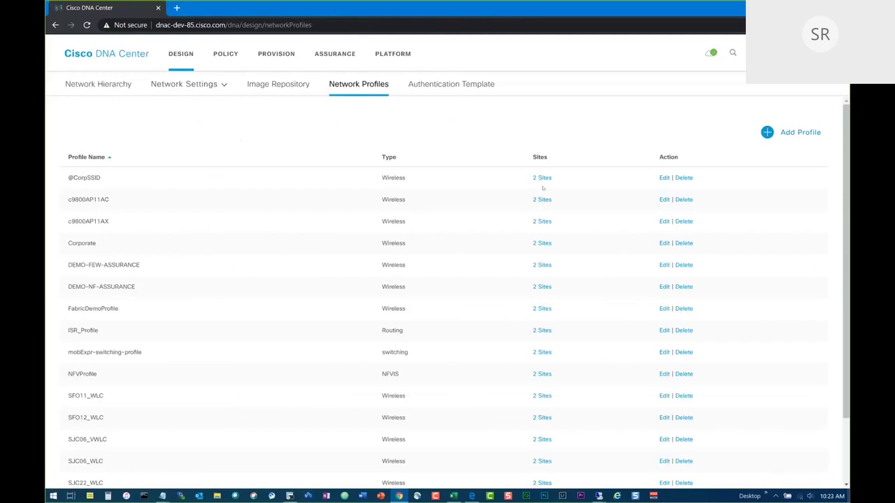
left_click(544, 180)
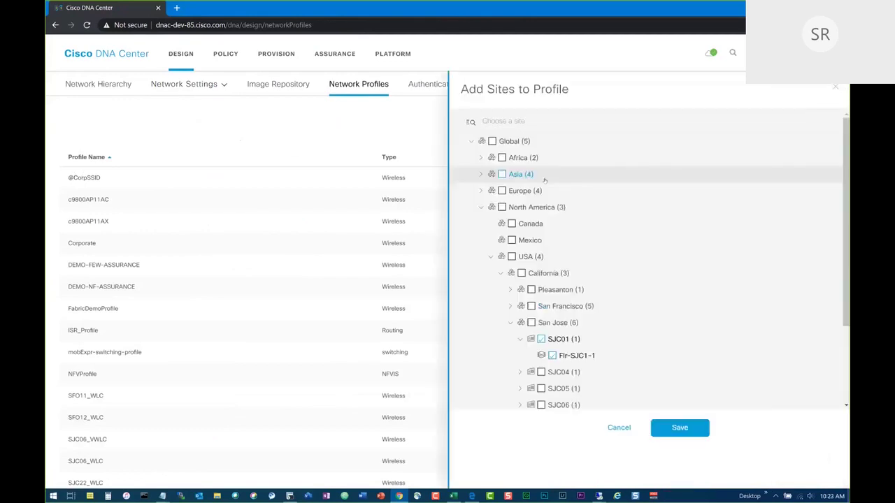
left_click(492, 141)
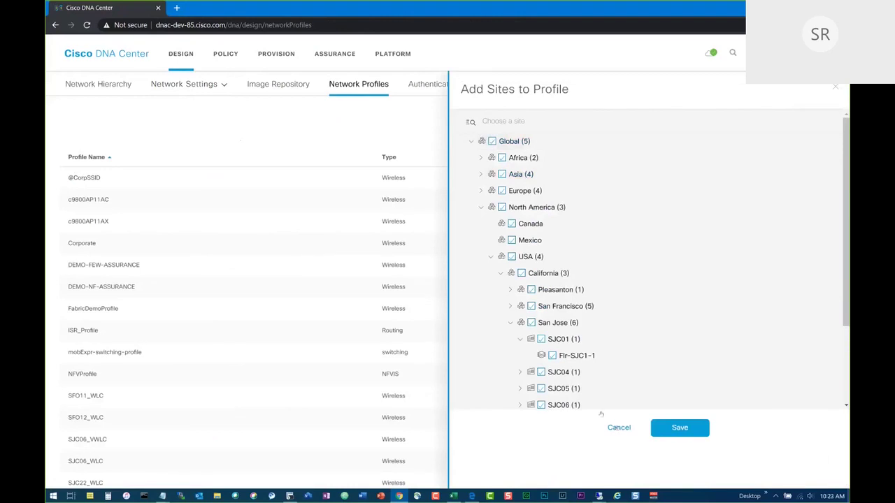
left_click(540, 372)
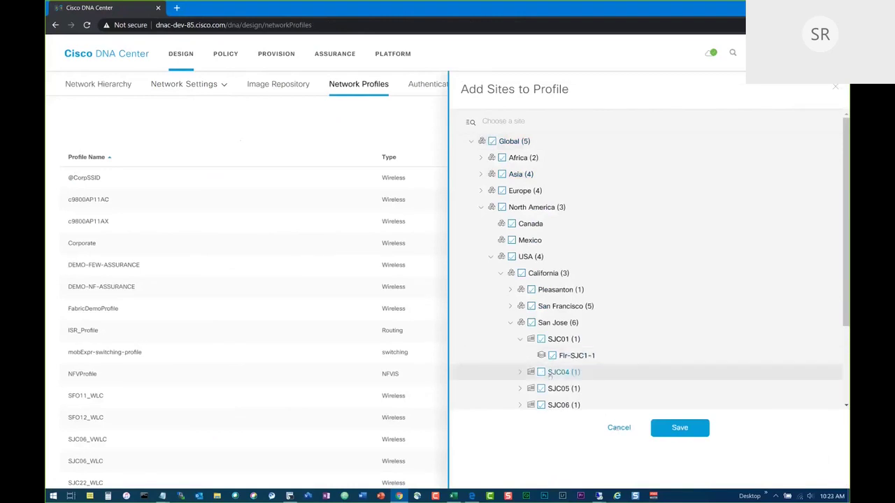
left_click(619, 427)
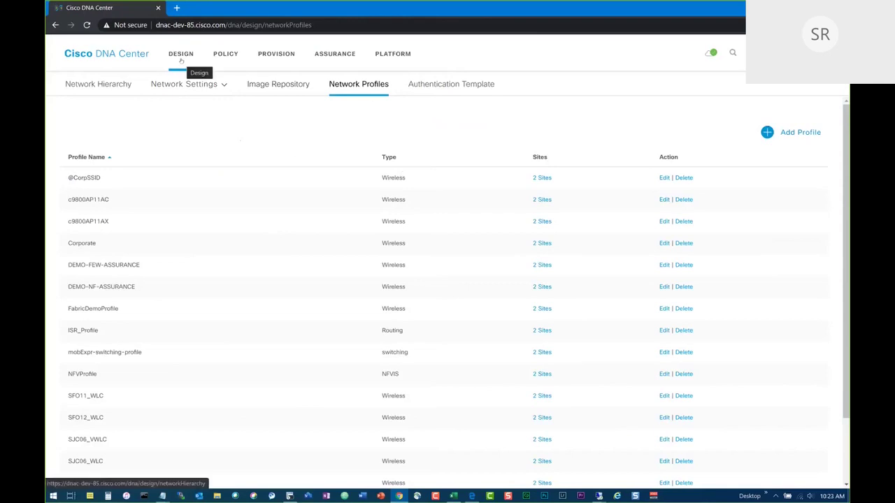
mouse_move(183, 90)
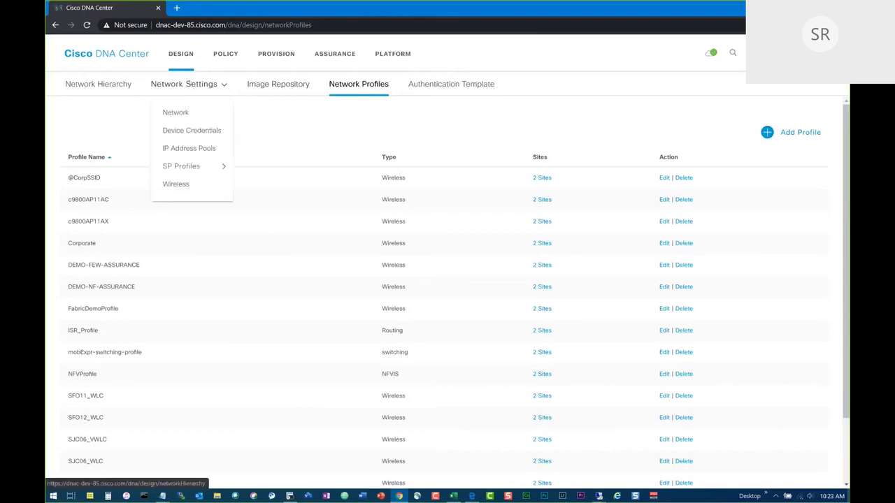
Review Catalyst 9300 Switch images and golden image device roles in Image Repository, then open Policy.
left_click(262, 87)
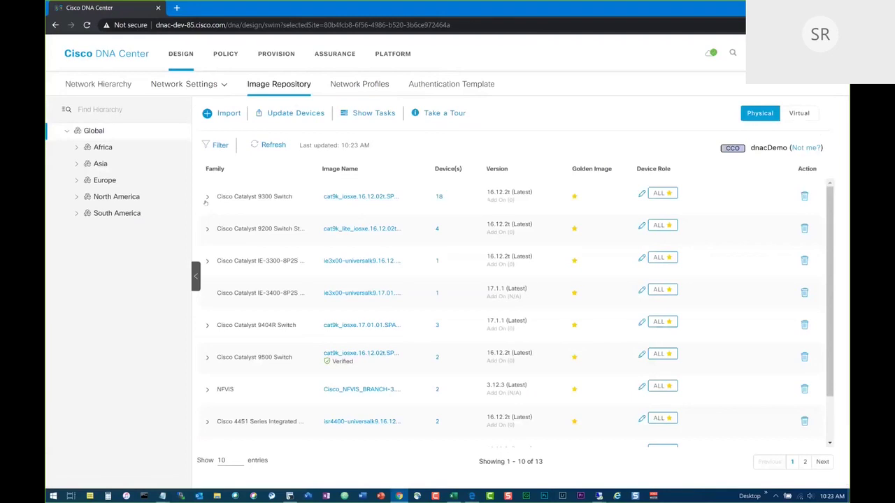
left_click(207, 198)
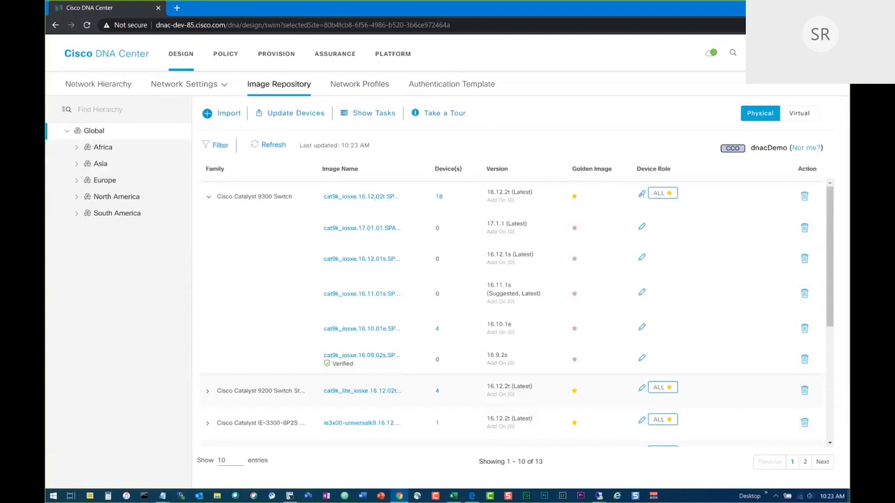
left_click(641, 195)
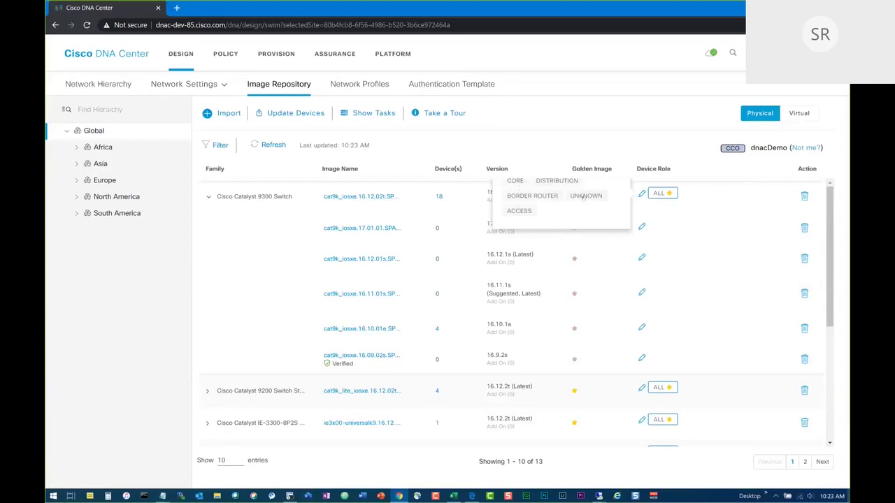
left_click(640, 195)
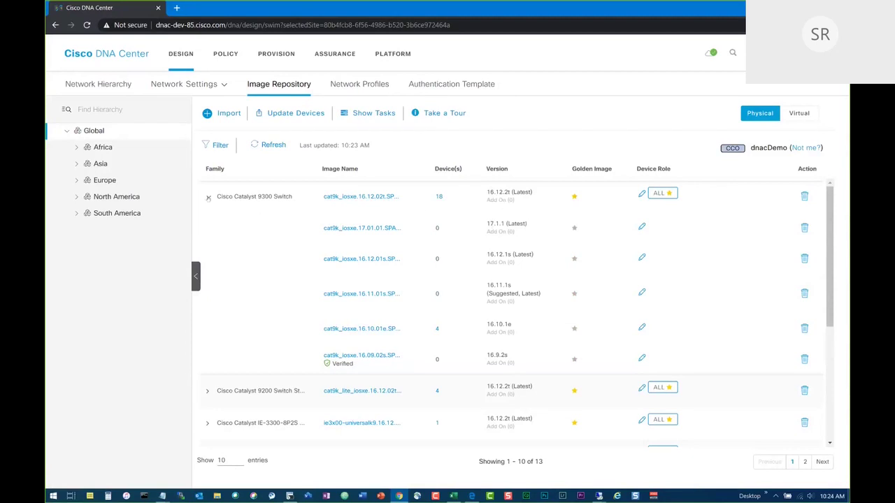
left_click(208, 198)
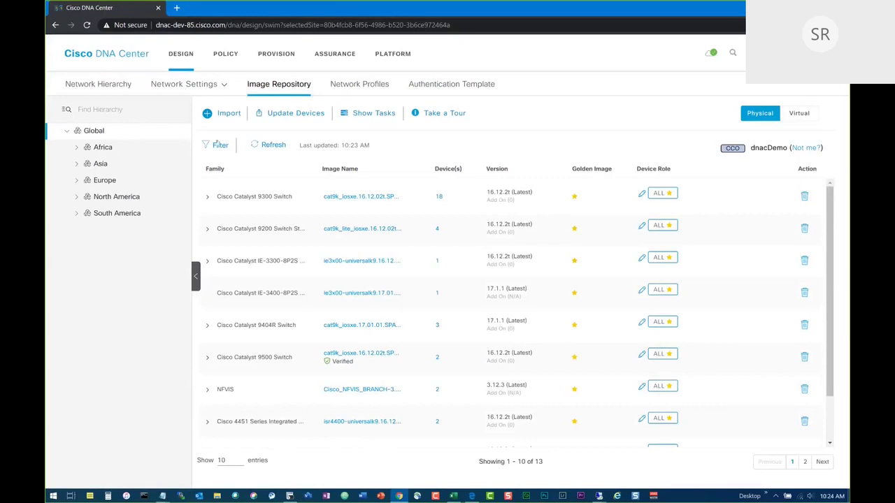
left_click(222, 56)
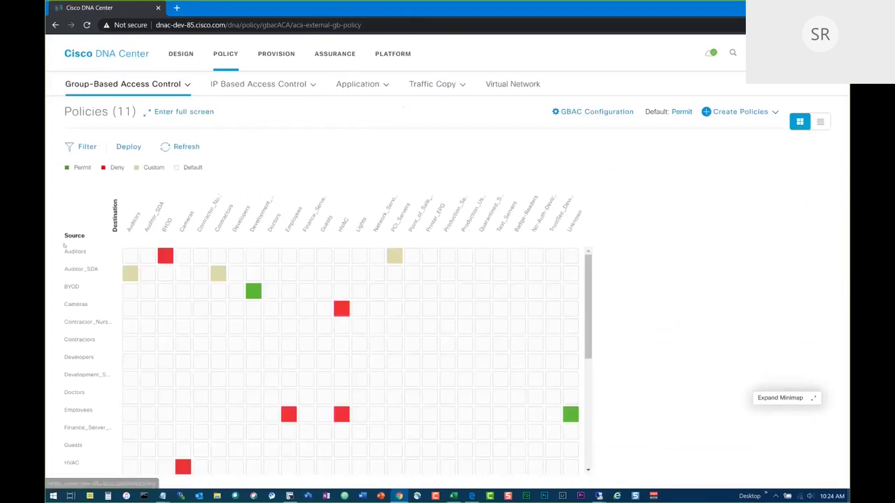
Switch to the Virtual Network tab to list DEFAULT_VN and INFRA_VN with their scalable groups.
left_click(521, 87)
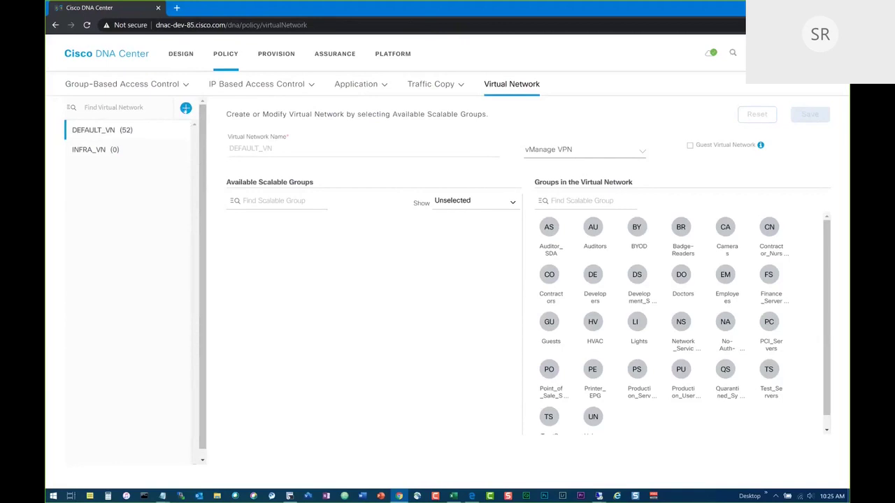
Start a new virtual network named VN_Employees and add the Contractors group.
left_click(186, 109)
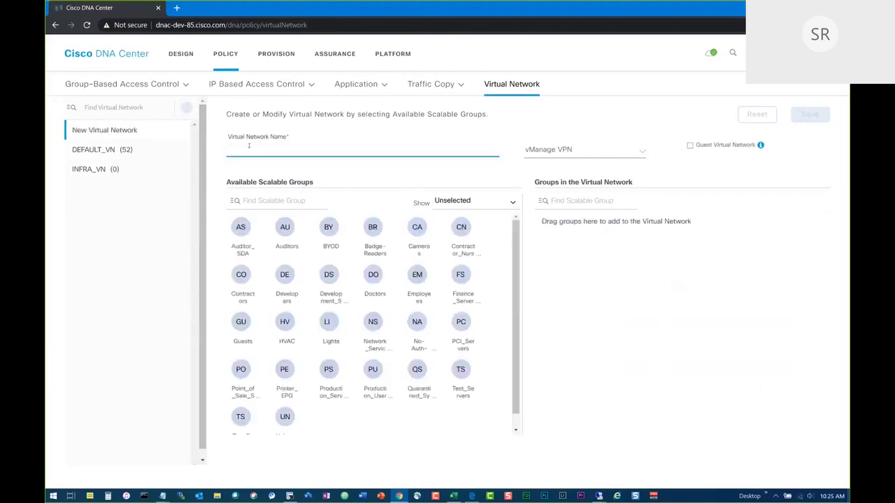
type("VN")
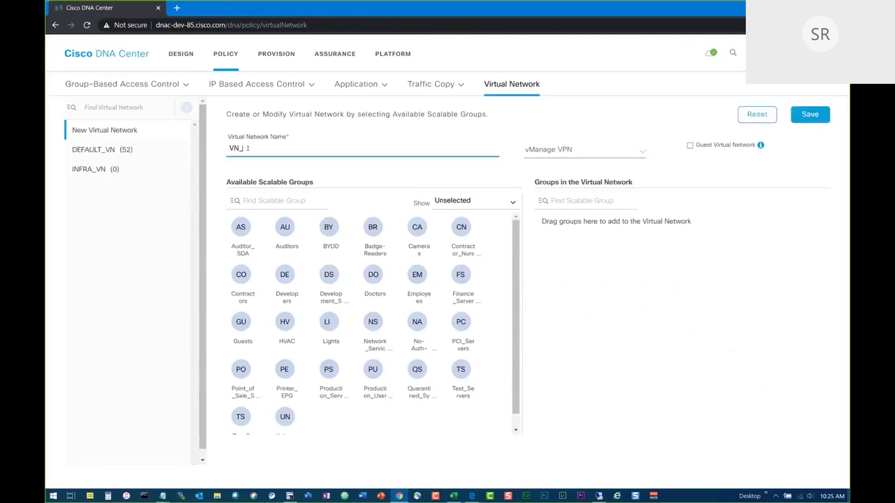
type("_Employees")
left_click(255, 200)
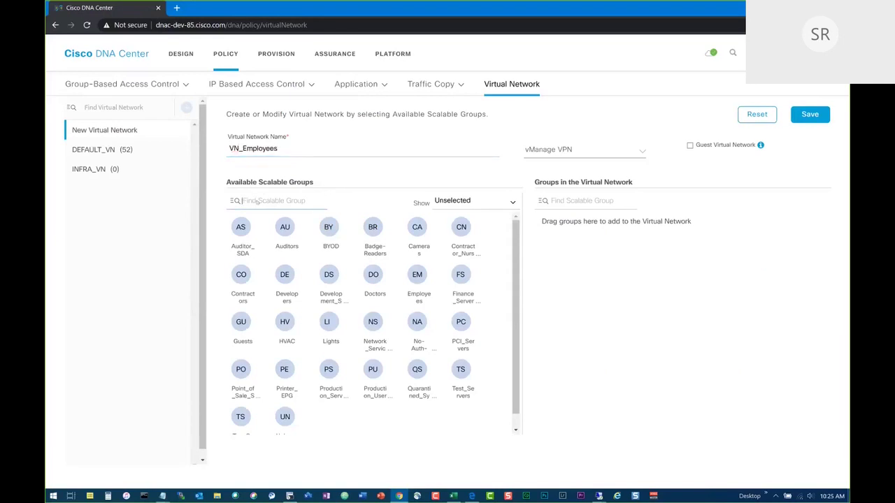
type("con")
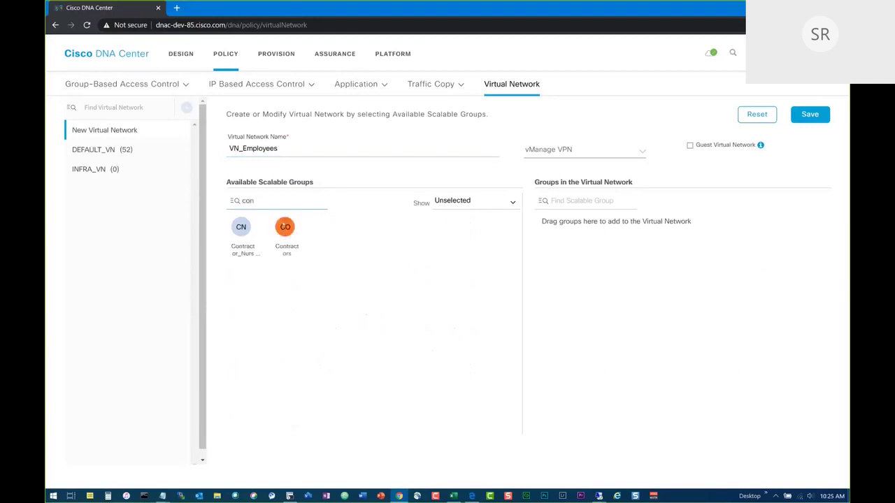
left_click_drag(285, 228, 615, 294)
Add the Developers and Employees groups to VN_Employees and save it.
left_click(258, 200)
key("ctrl+a")
type("dev")
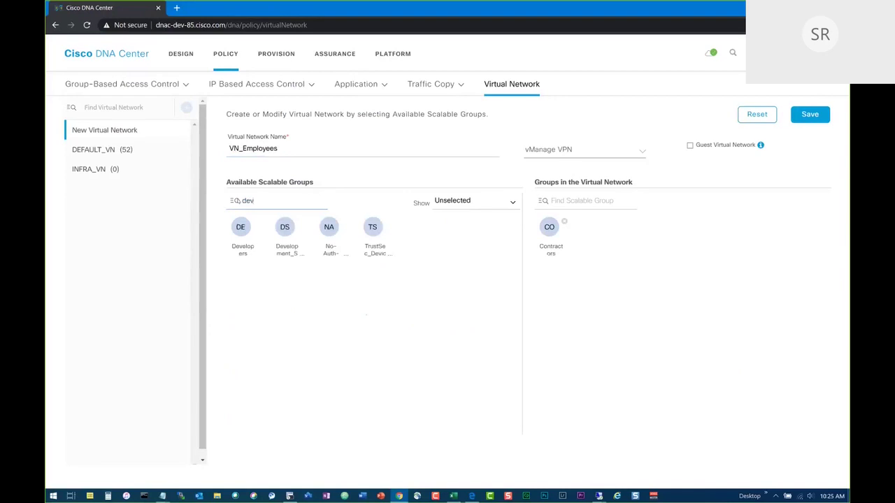
left_click_drag(241, 227, 618, 301)
key("BackSpace")
key("BackSpace")
key("BackSpace")
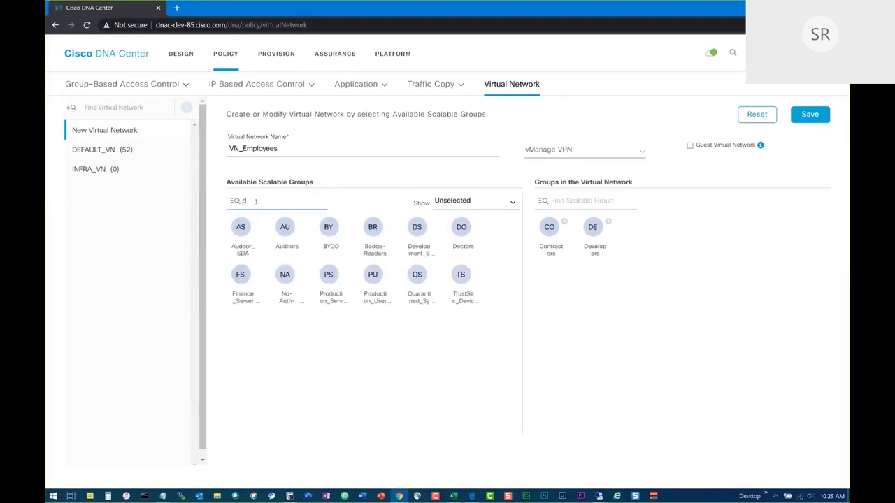
type("emp")
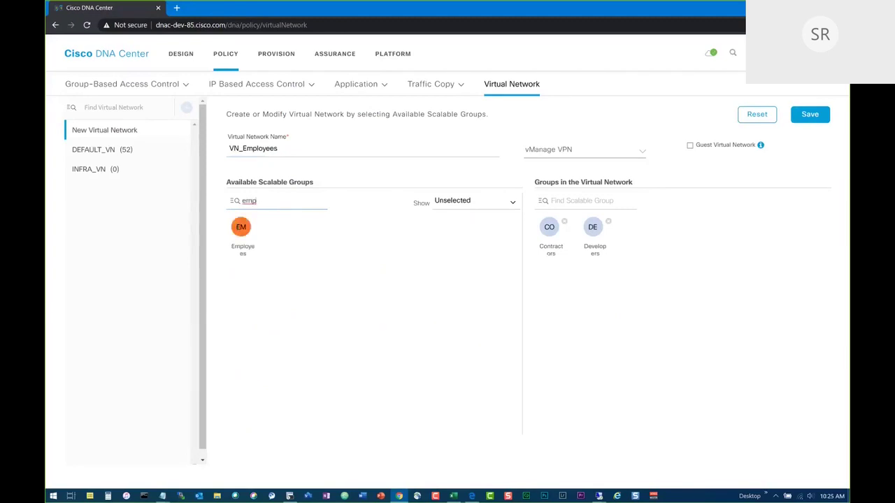
left_click_drag(241, 228, 617, 296)
left_click(809, 114)
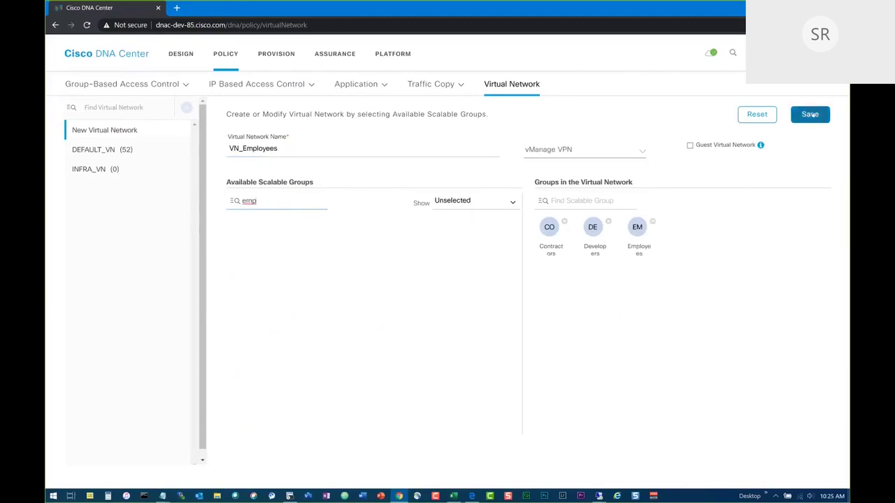
Create VN_Guest with the Guests group, mark it as a Guest Virtual Network, and save.
left_click(186, 109)
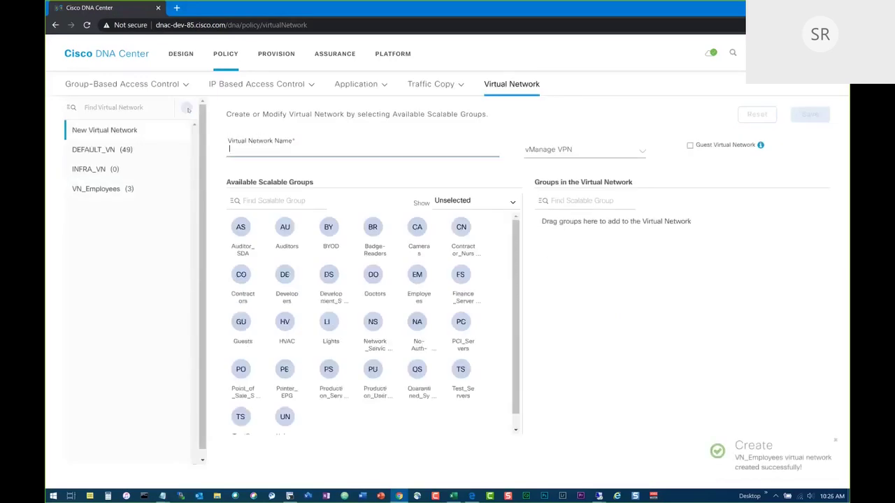
type("V")
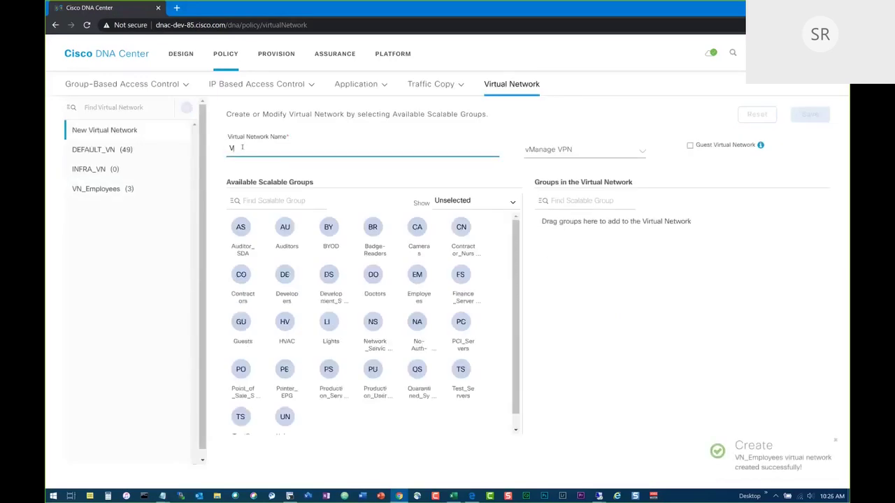
type("N_Guest")
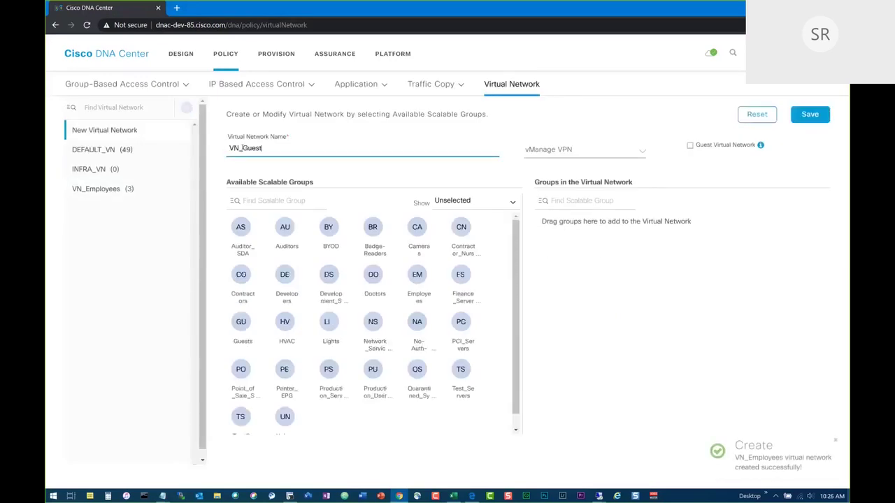
left_click(280, 203)
type("gu")
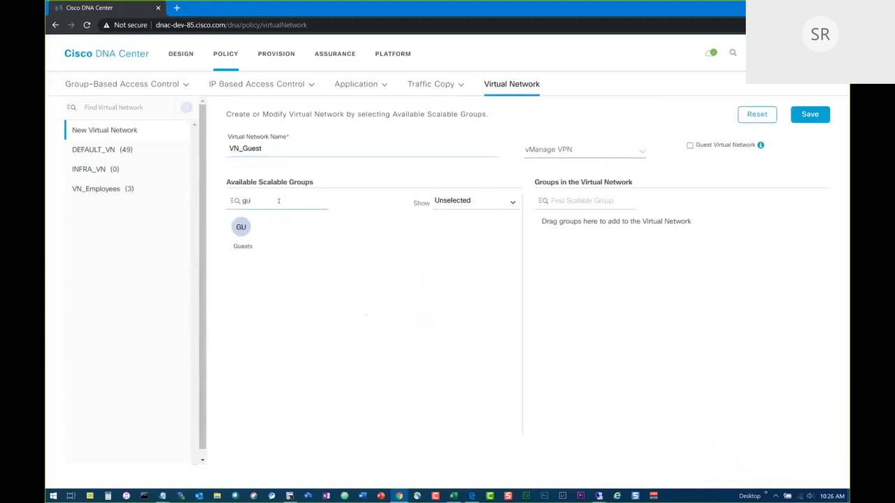
left_click_drag(241, 227, 601, 286)
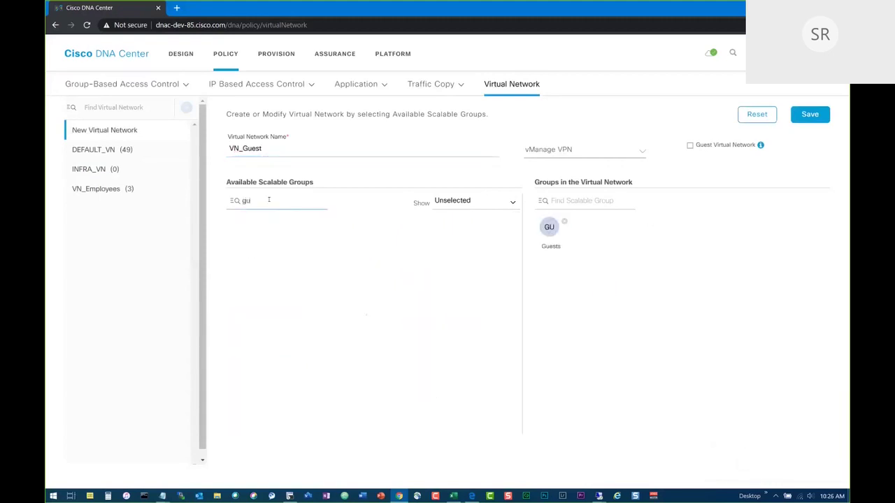
key("BackSpace")
key("BackSpace")
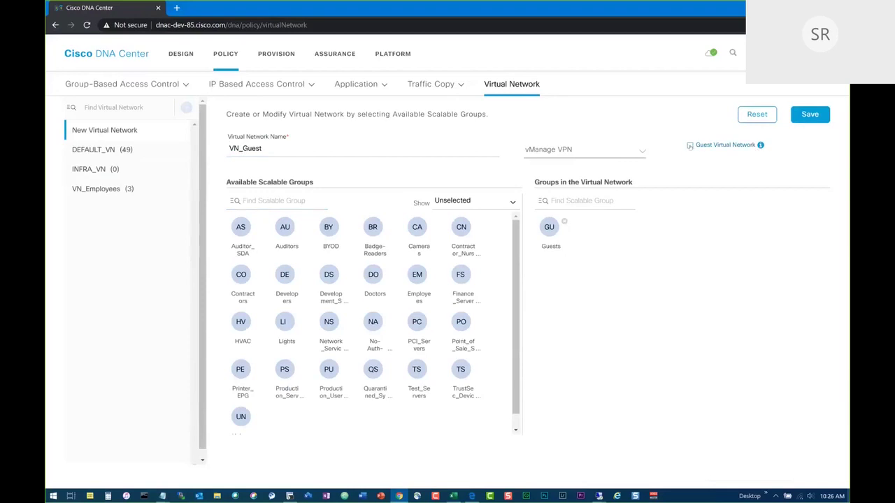
left_click(690, 146)
left_click(809, 114)
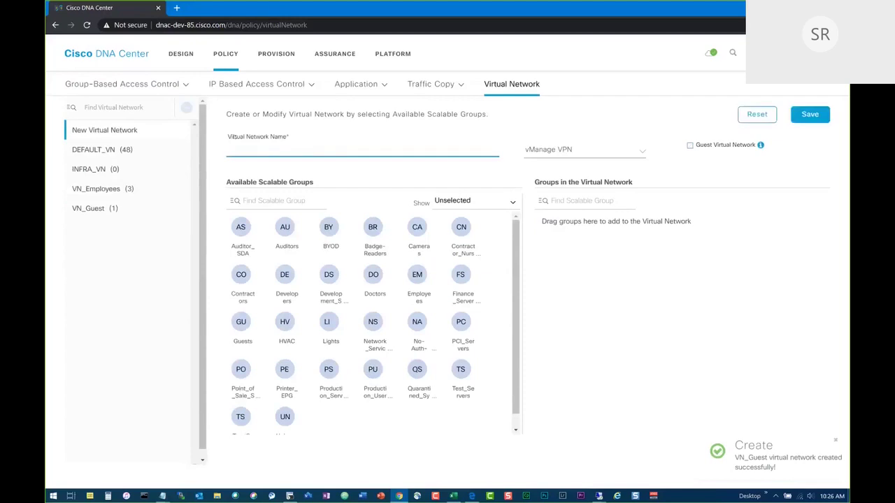
Name the virtual network VN_IoT, add the Cameras and HVAC groups, and save.
type("VN_IoT")
left_click(266, 202)
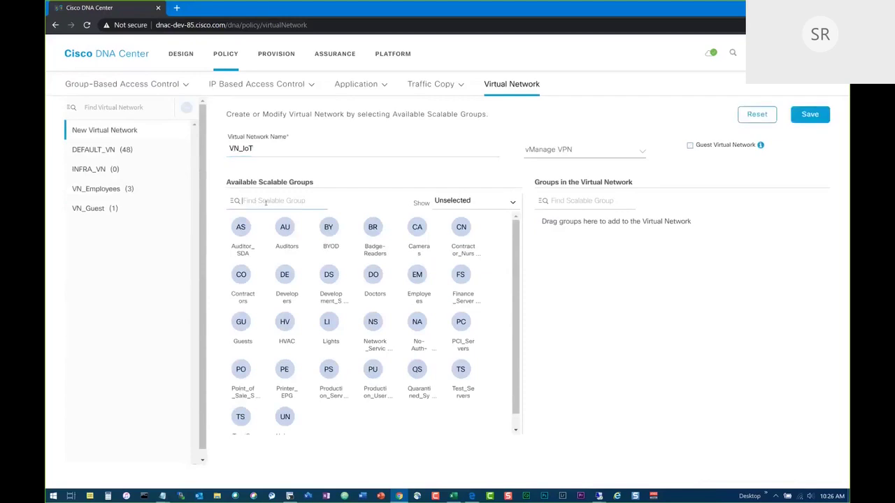
type("ca")
left_click_drag(241, 226, 566, 272)
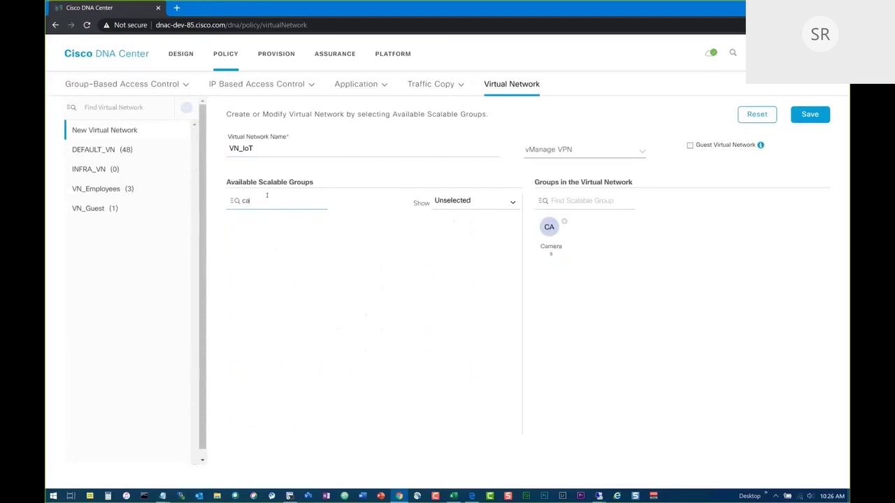
key("BackSpace")
key("BackSpace")
type("H")
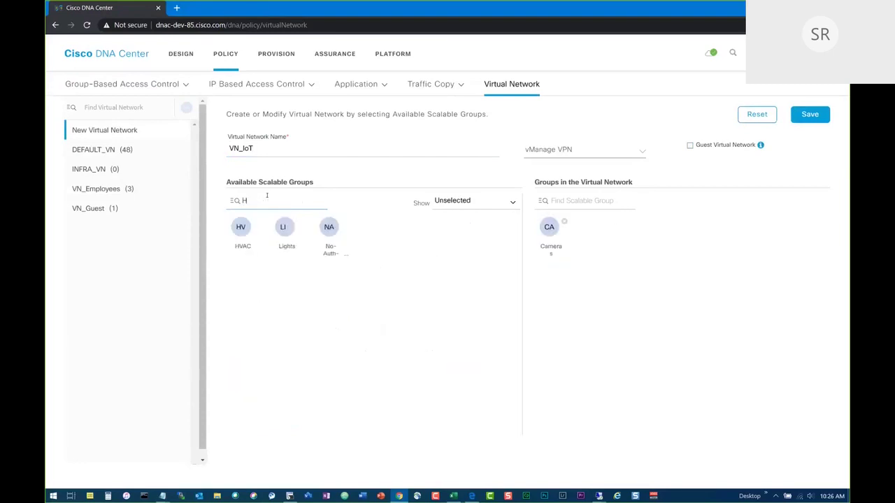
left_click_drag(245, 228, 687, 307)
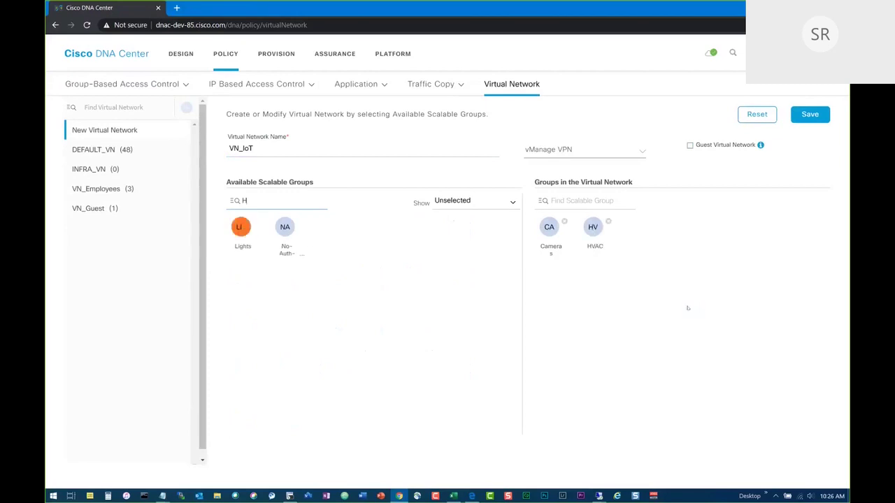
left_click(808, 114)
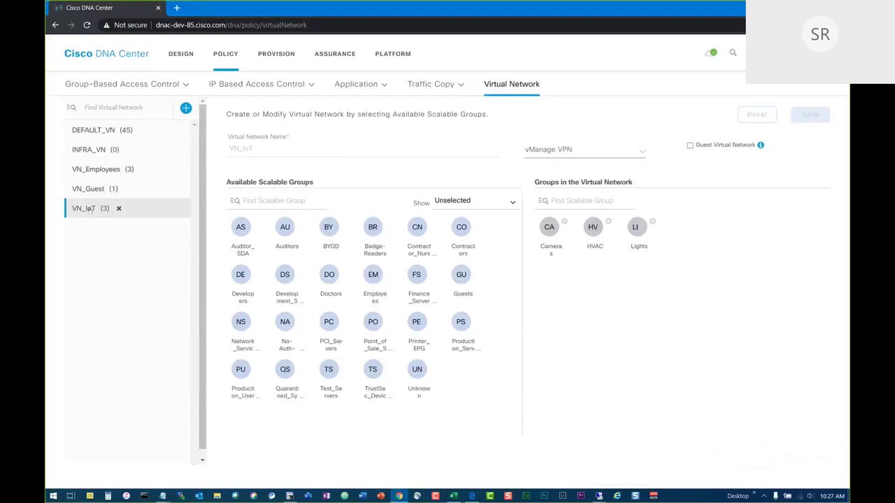
Start a new access contract from the Access Contracts list and name it Deny_HTTPS_HTTP.
mouse_move(122, 84)
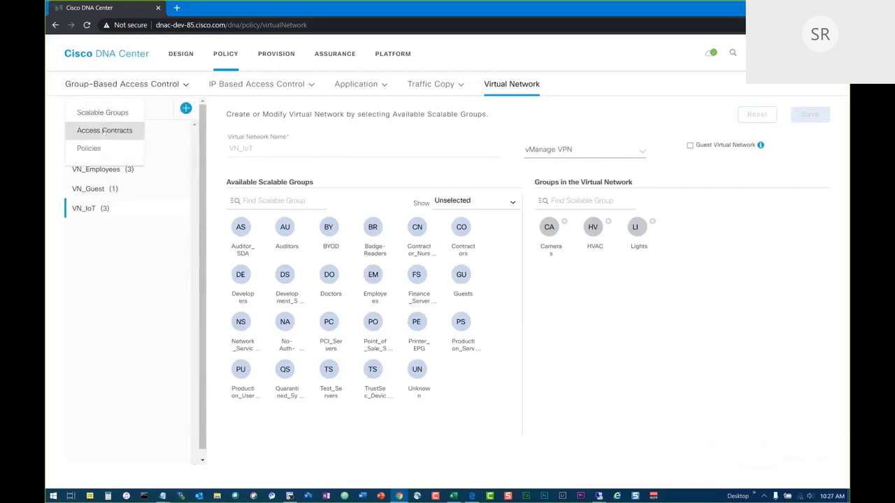
left_click(103, 131)
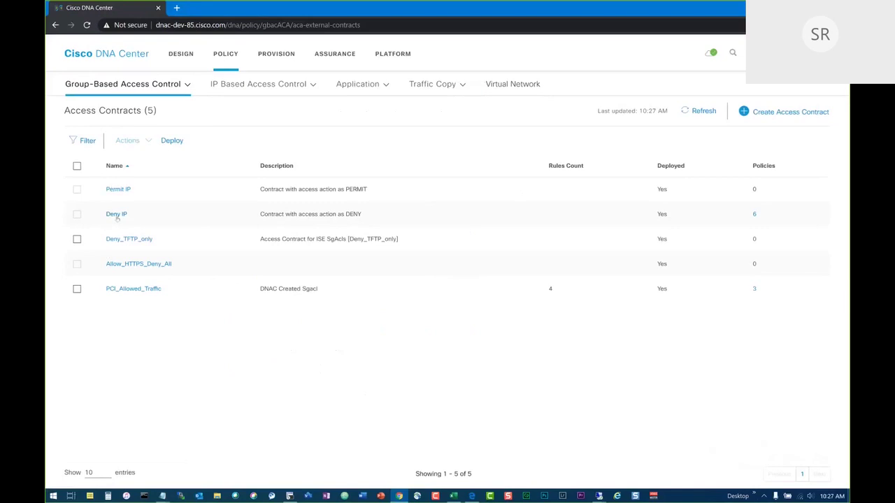
left_click(794, 111)
left_click(372, 102)
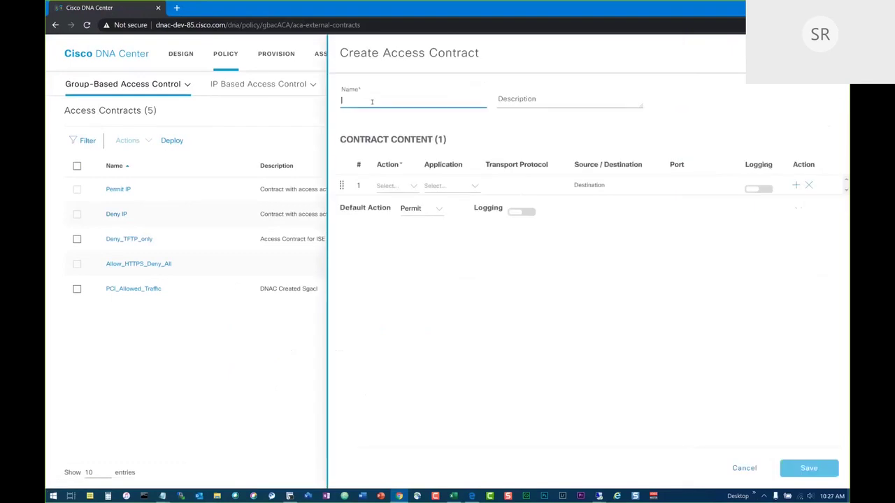
type("y")
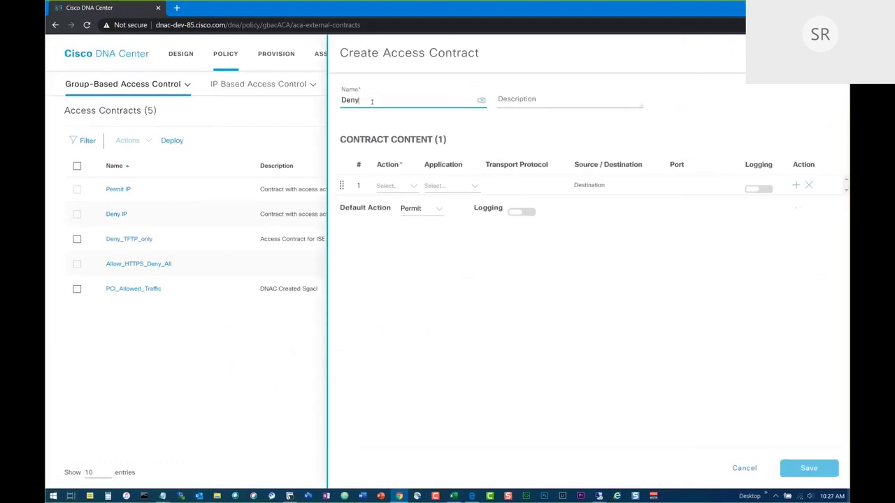
type("_HTTPS_HTTP")
Set the first rule to Deny https with logging enabled.
left_click(410, 187)
left_click(388, 217)
left_click(454, 187)
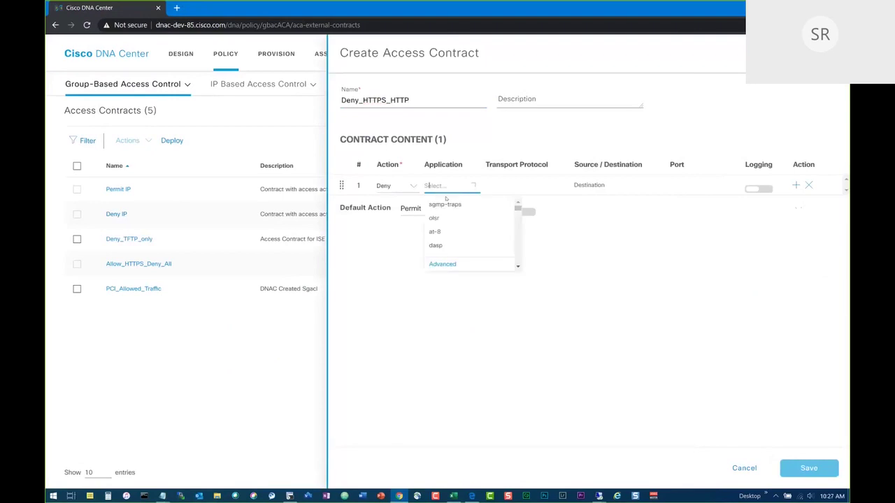
type("http")
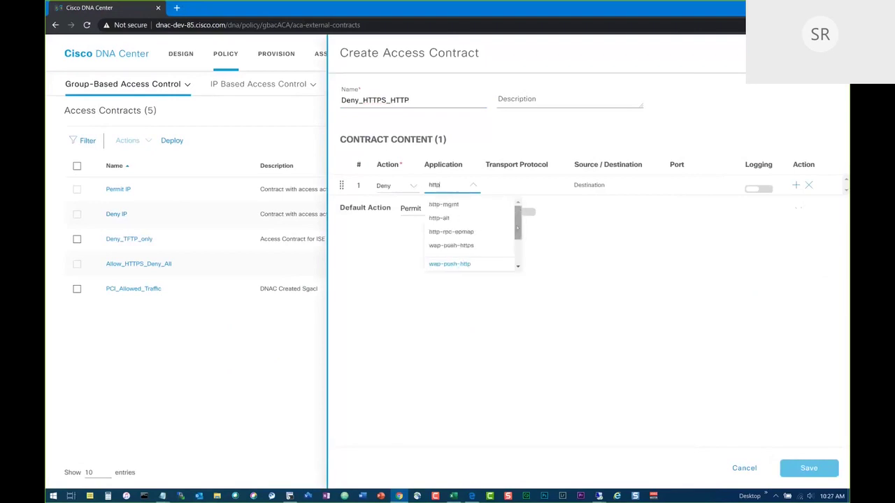
scroll(518, 227, "down", 3)
left_click(443, 240)
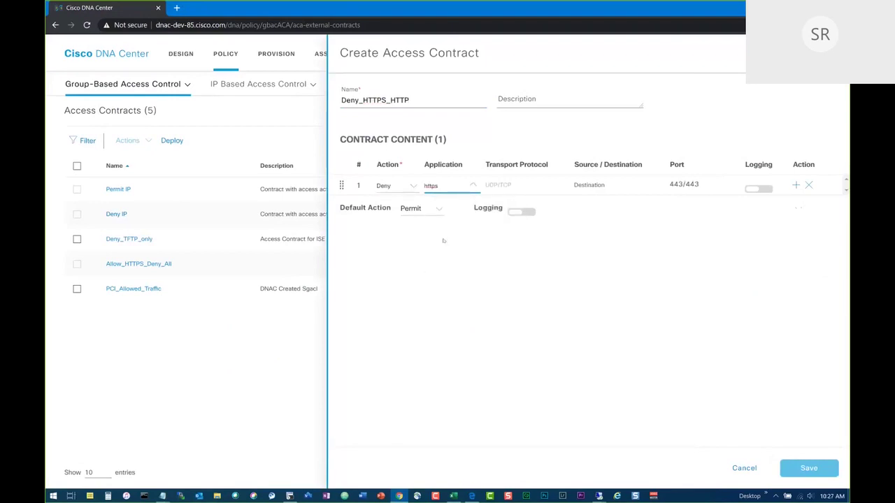
left_click(758, 189)
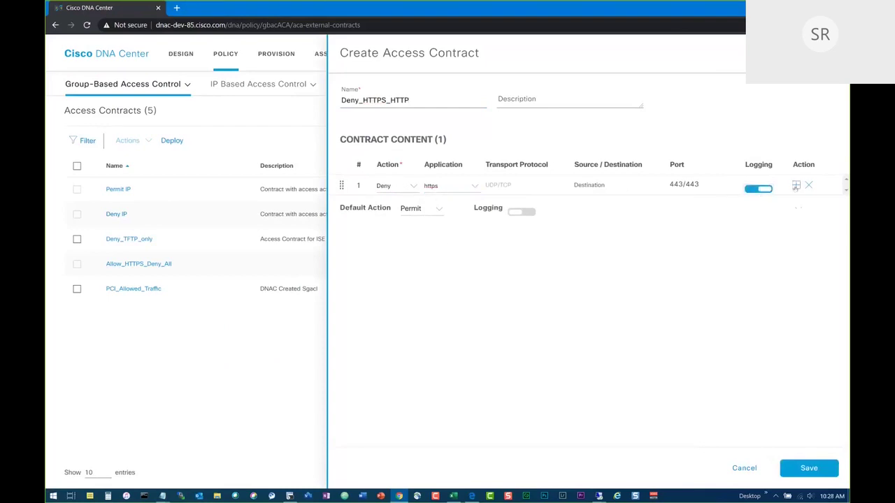
Add a second rule denying http with logging enabled.
left_click(795, 185)
left_click(412, 206)
left_click(388, 231)
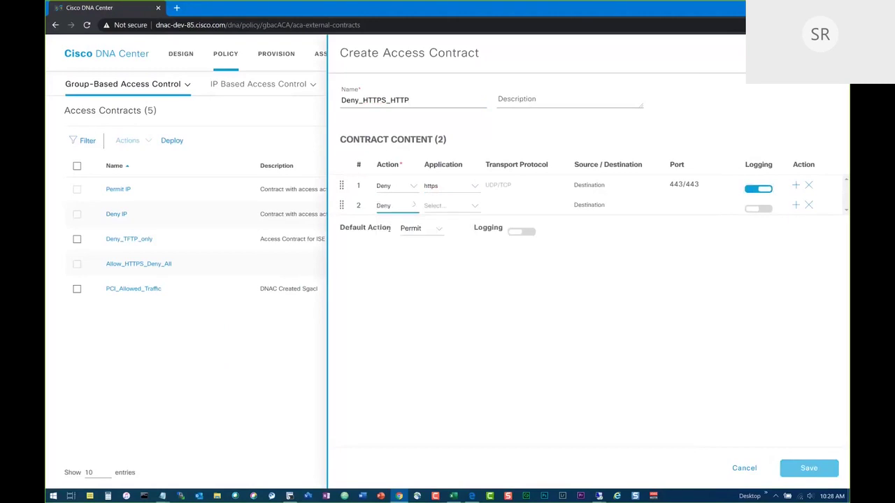
left_click(446, 207)
type("http")
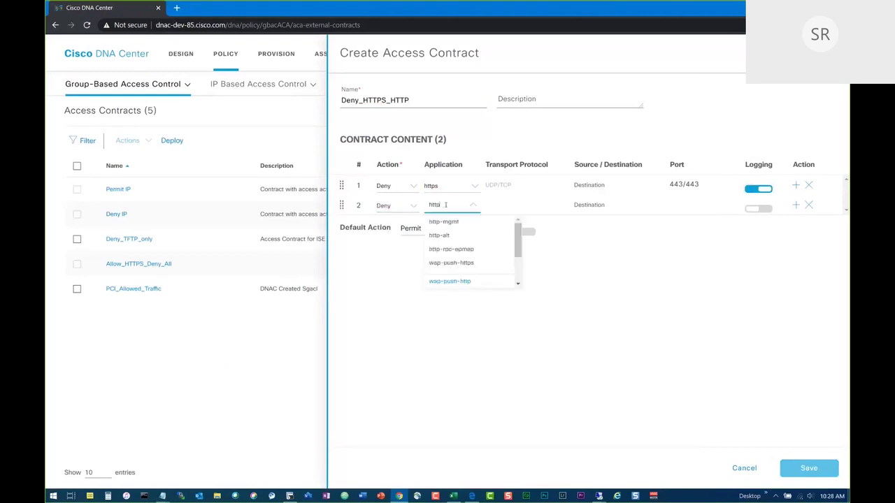
scroll(520, 241, "down", 1)
left_click(446, 256)
left_click(761, 209)
Keep the default action Permit with logging on, then save and deploy the contract.
left_click(440, 230)
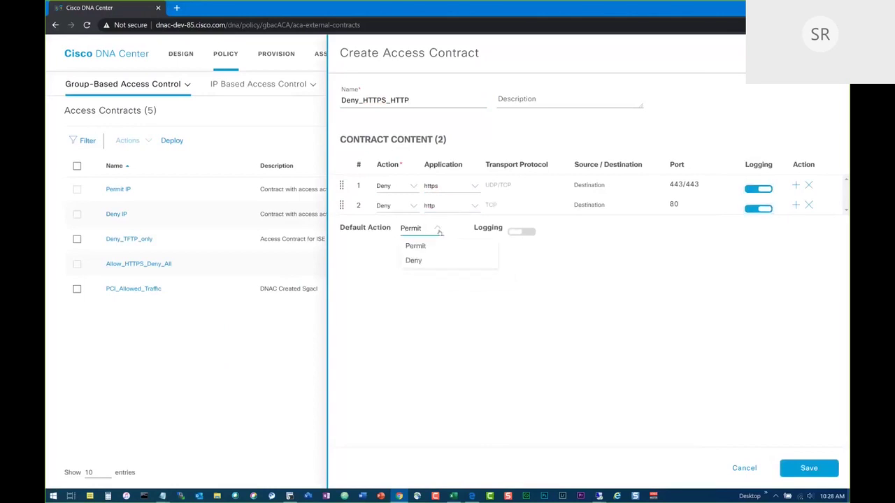
left_click(367, 263)
left_click(521, 232)
left_click(833, 463)
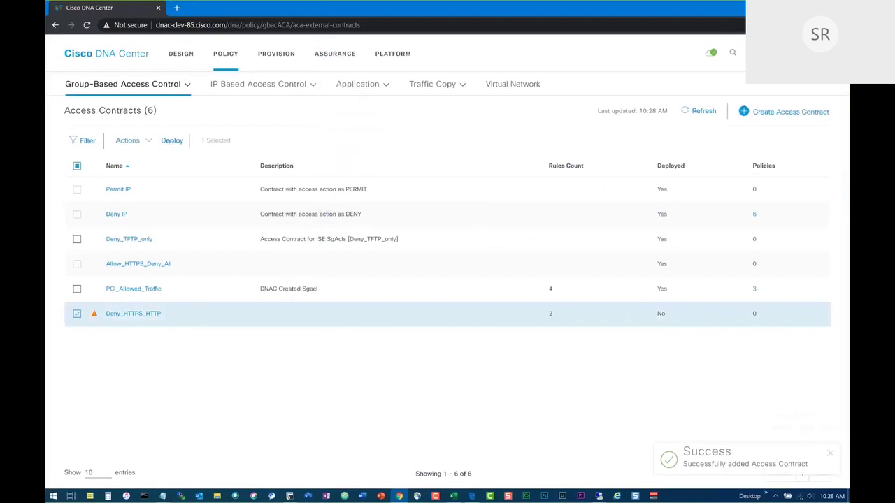
left_click(702, 111)
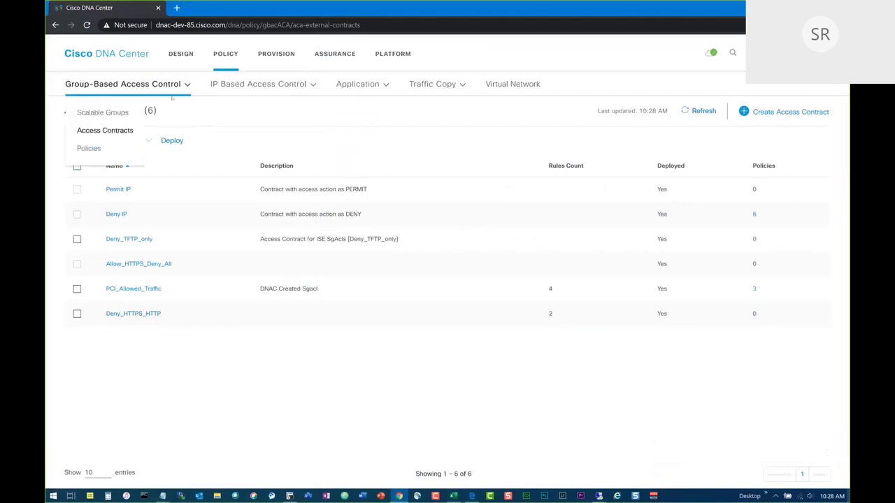
Open the Policies matrix, expand its minimap, and drag the viewport to scroll the grid.
mouse_move(148, 83)
left_click(89, 148)
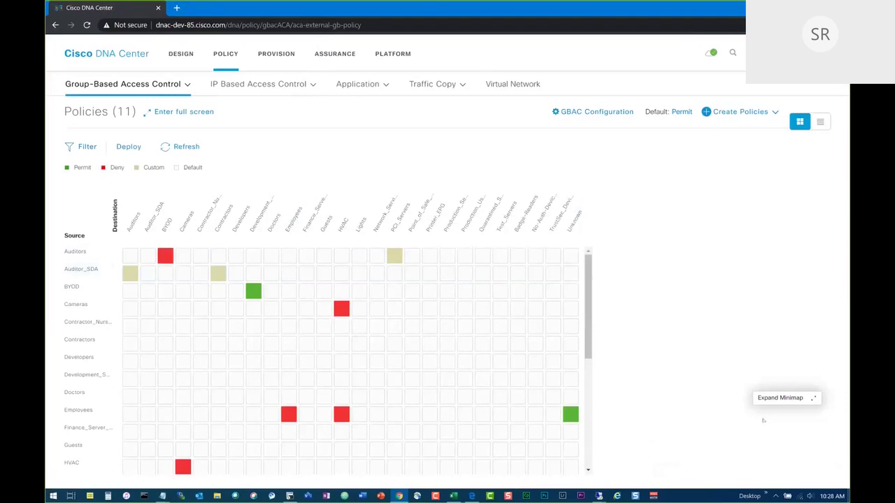
left_click(813, 399)
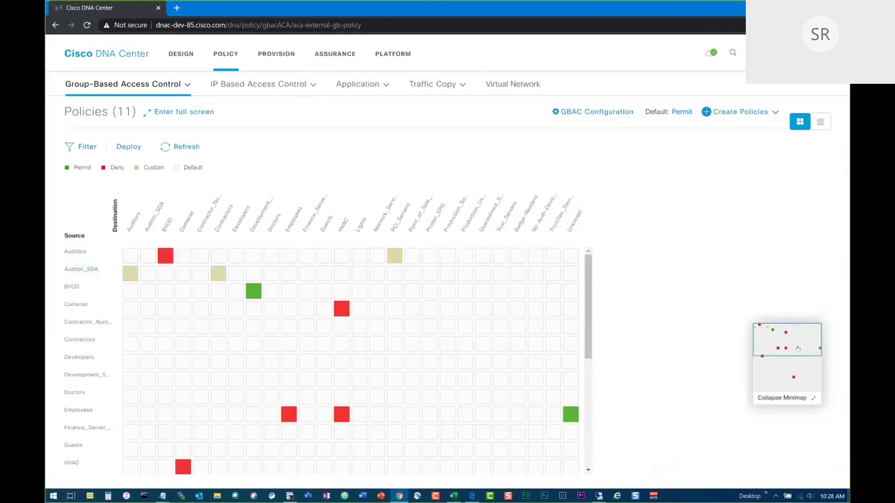
mouse_move(790, 343)
left_mouse_down()
mouse_move(790, 377)
mouse_move(791, 339)
left_mouse_up()
left_click_drag(781, 355, 776, 372)
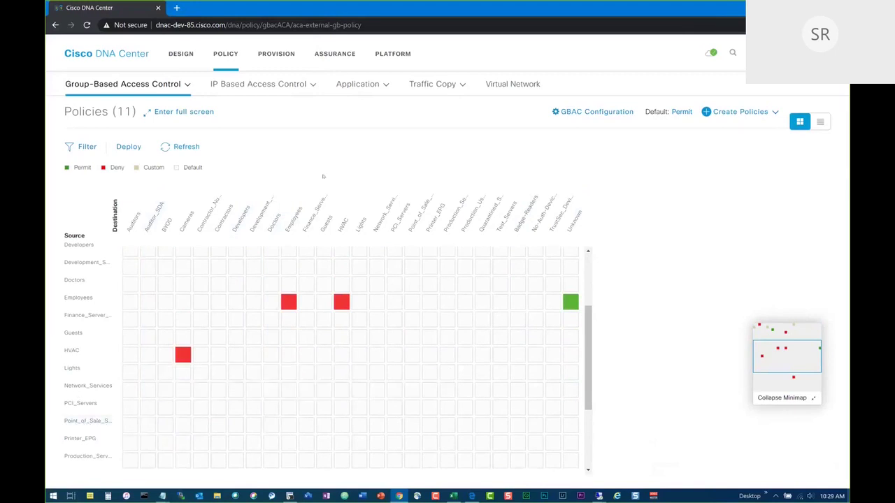
left_click(122, 84)
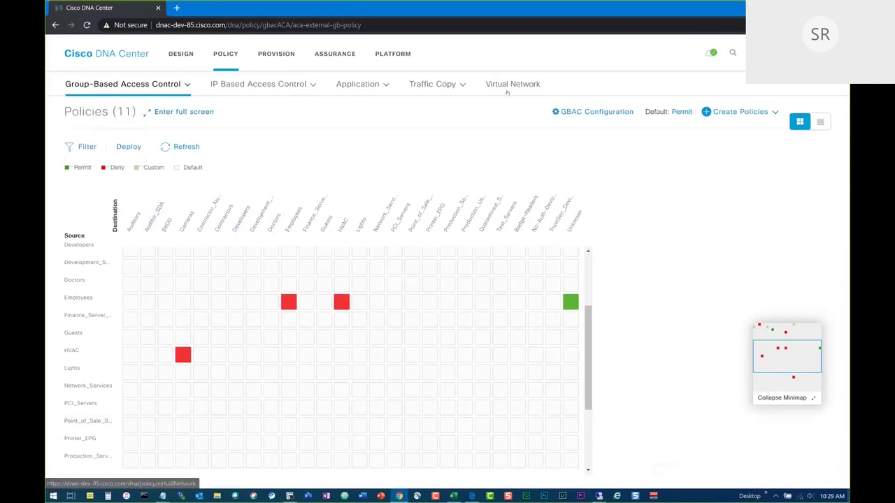
Add the Point of Sale group to VN_Employees, save, and return to the Policies matrix.
left_click(512, 84)
left_click(98, 169)
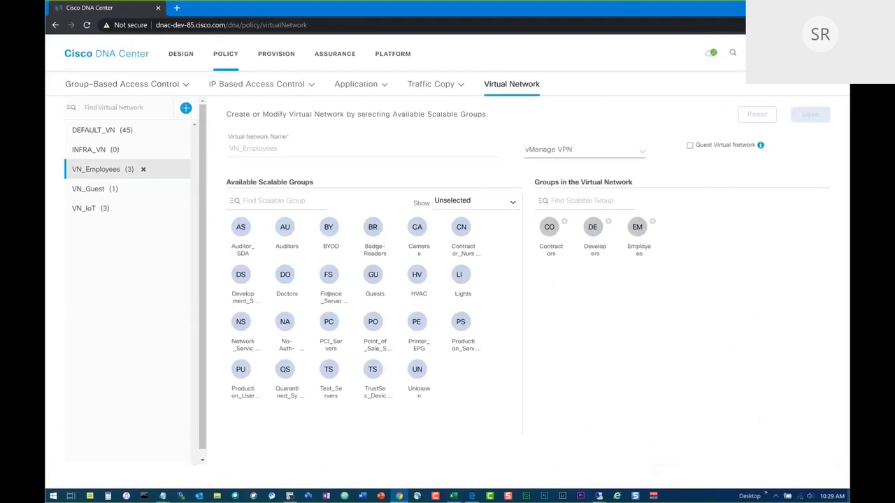
left_click_drag(372, 321, 689, 292)
left_click(809, 114)
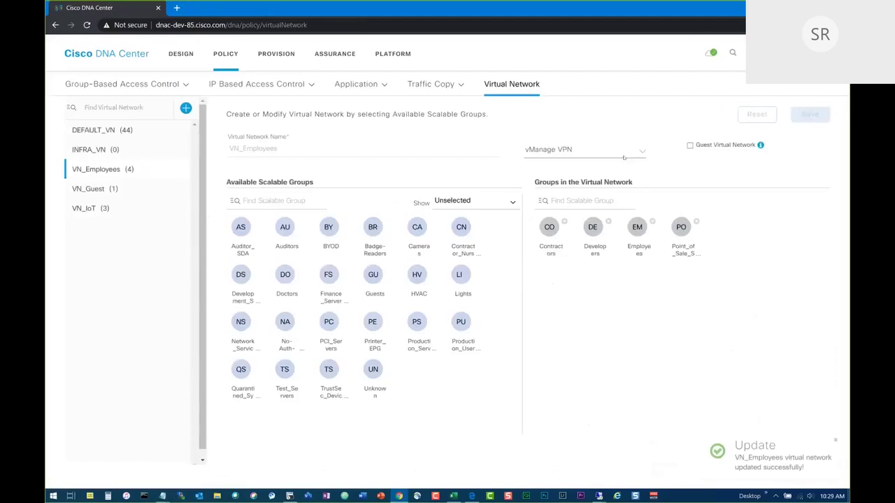
mouse_move(111, 87)
left_click(95, 146)
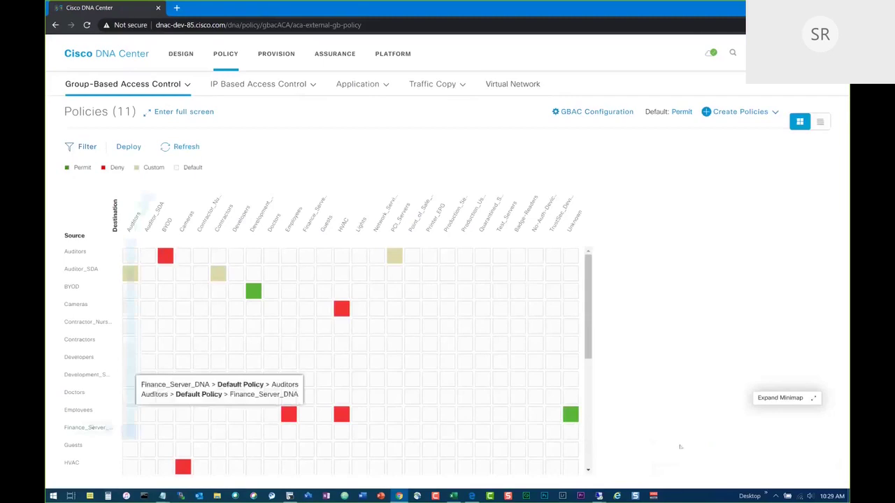
Apply the Deny IP contract to the Point_of_Sale_Systems to Employees cell and save.
left_click(799, 397)
left_click_drag(782, 342, 782, 358)
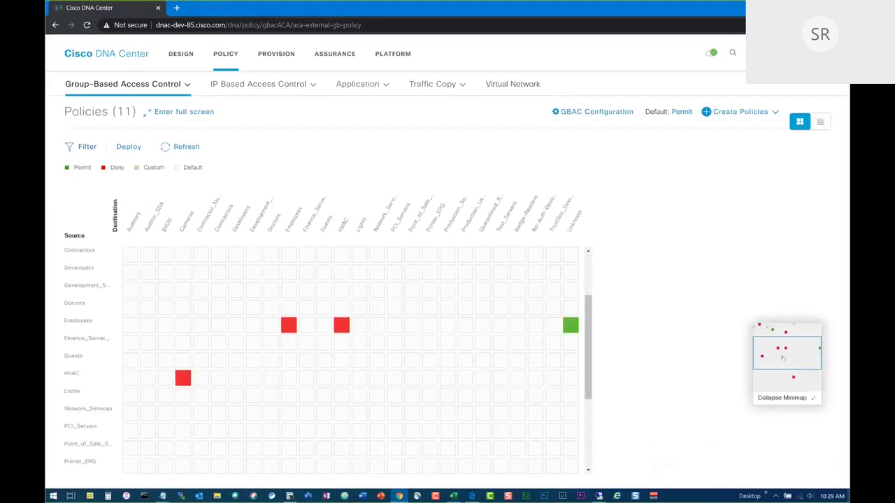
mouse_move(136, 449)
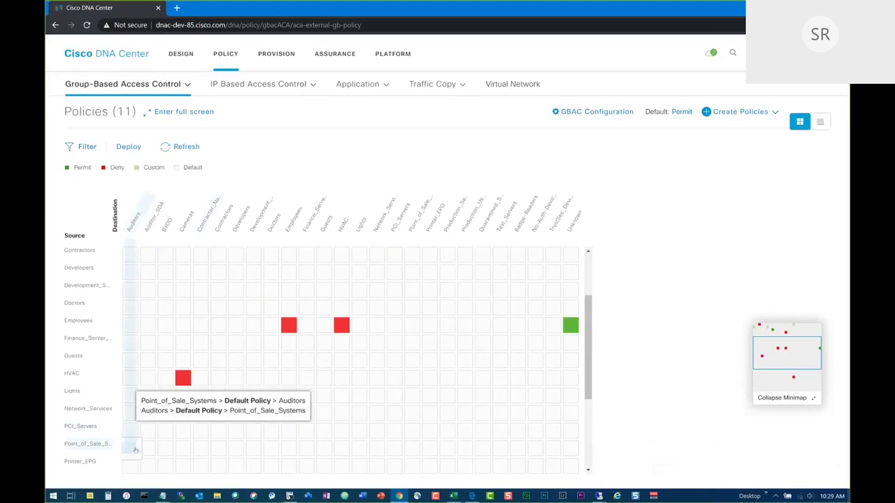
mouse_move(166, 449)
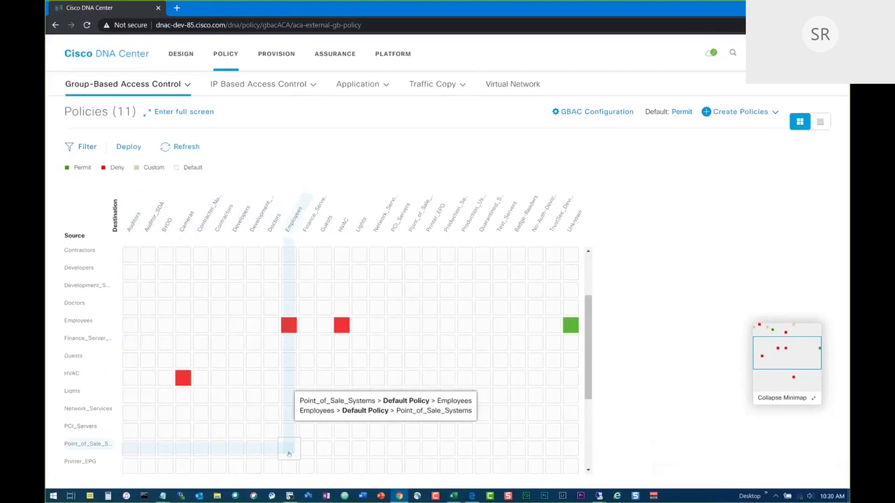
left_click(287, 450)
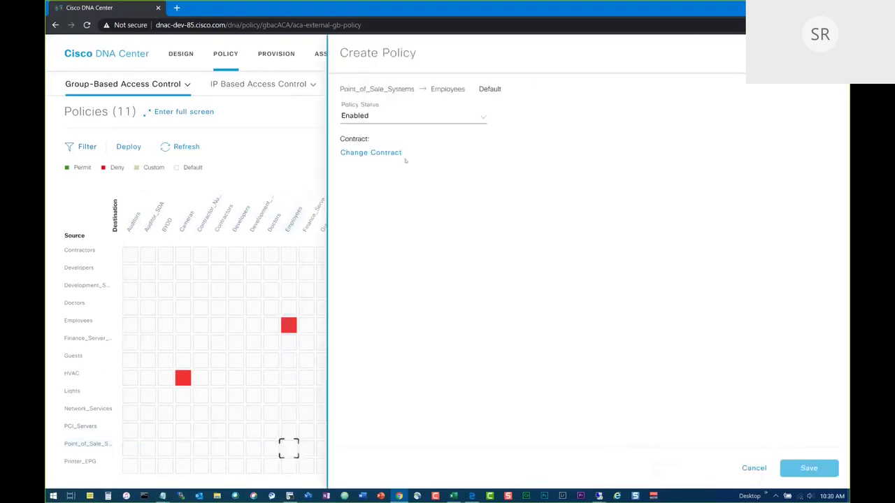
left_click(397, 153)
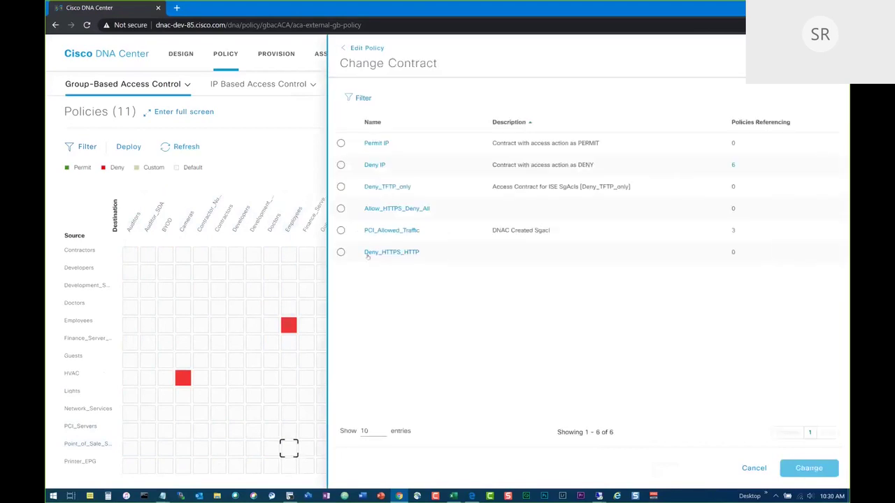
left_click(342, 164)
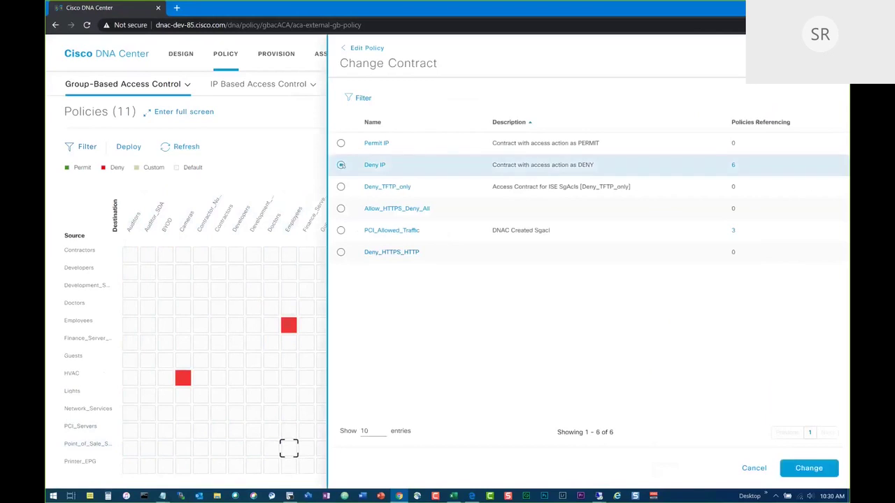
left_click(808, 469)
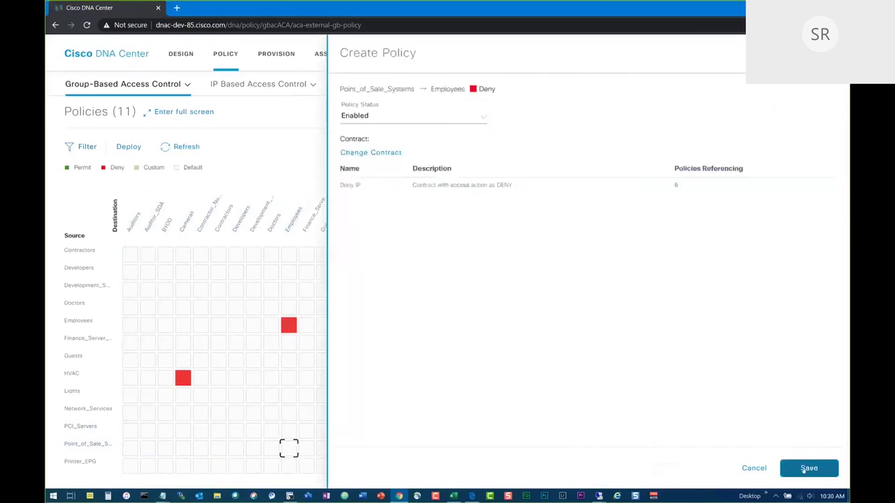
left_click(808, 468)
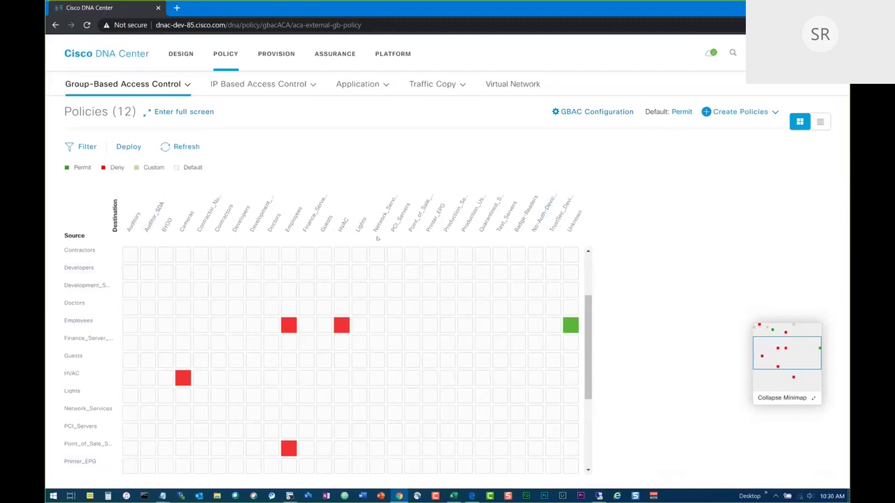
Apply the Deny IP contract to the Employees to Point_of_Sale_Systems cell and save.
mouse_move(411, 256)
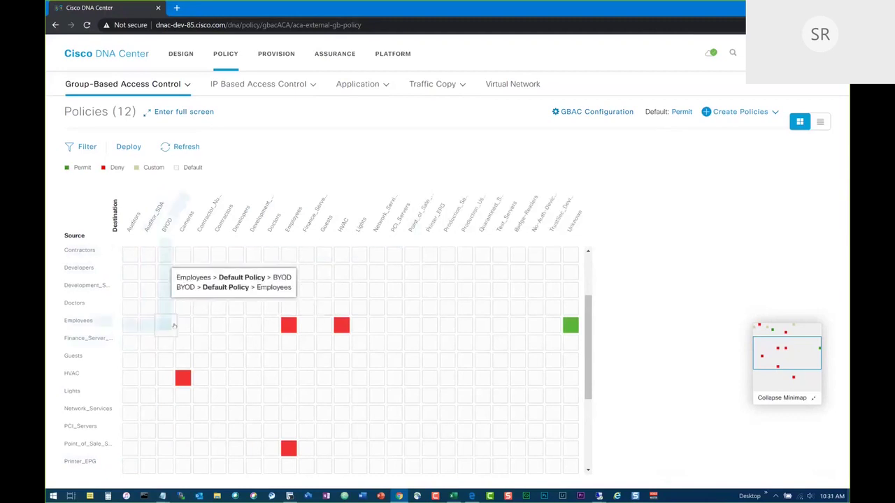
mouse_move(413, 328)
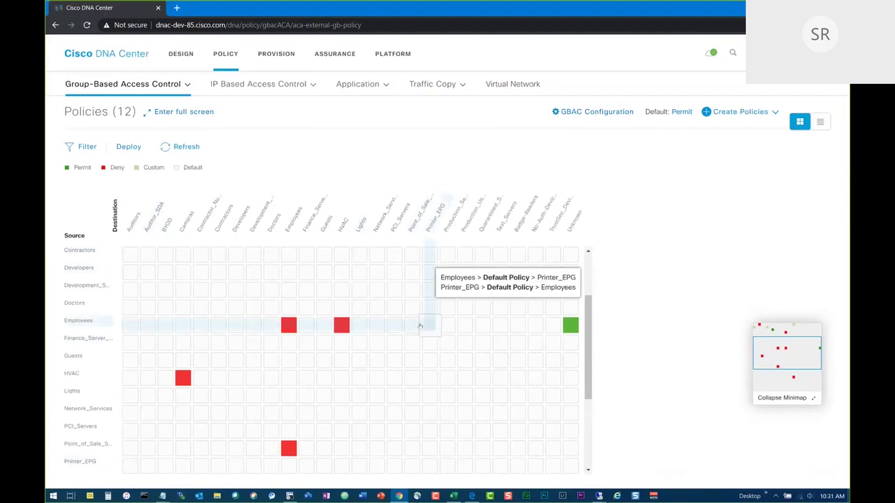
left_click(412, 325)
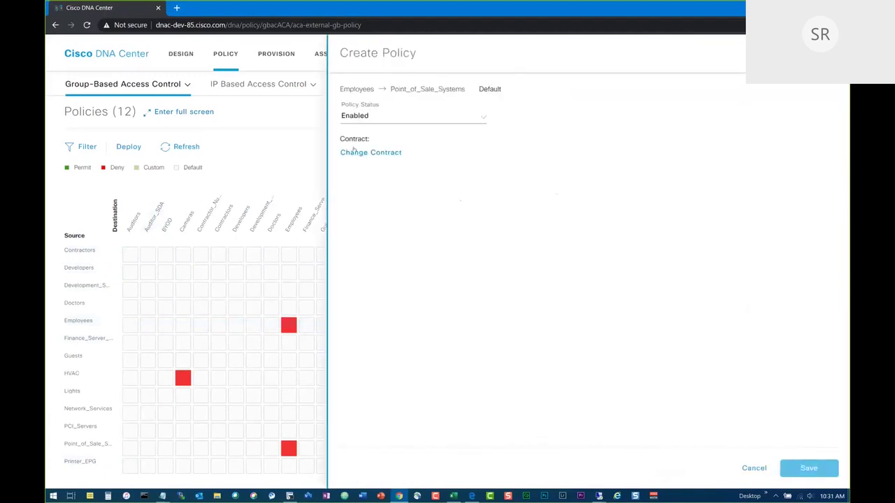
left_click(355, 155)
left_click(341, 165)
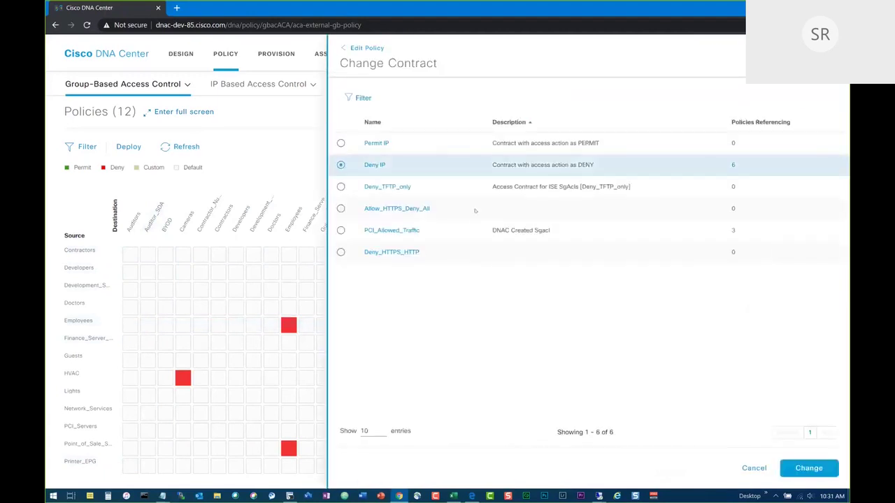
left_click(796, 473)
left_click(803, 470)
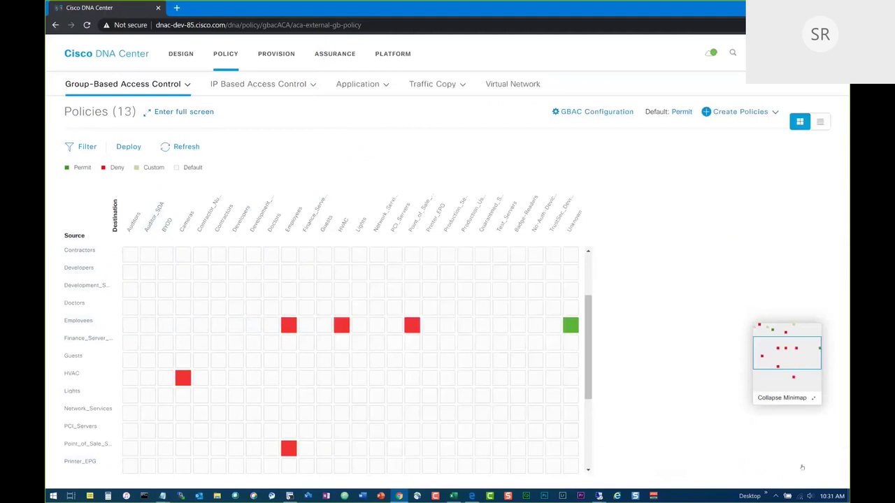
Deploy the updated access policies and go to the Design network hierarchy.
left_click(126, 146)
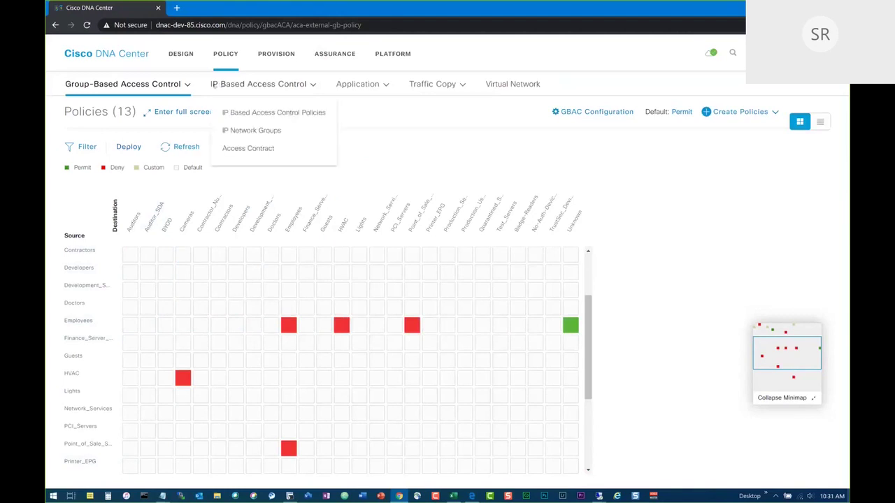
mouse_move(118, 85)
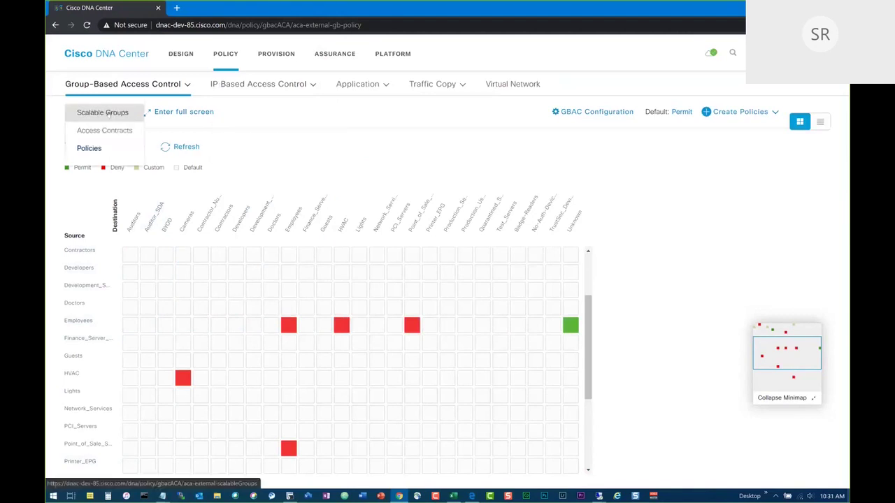
left_click(181, 54)
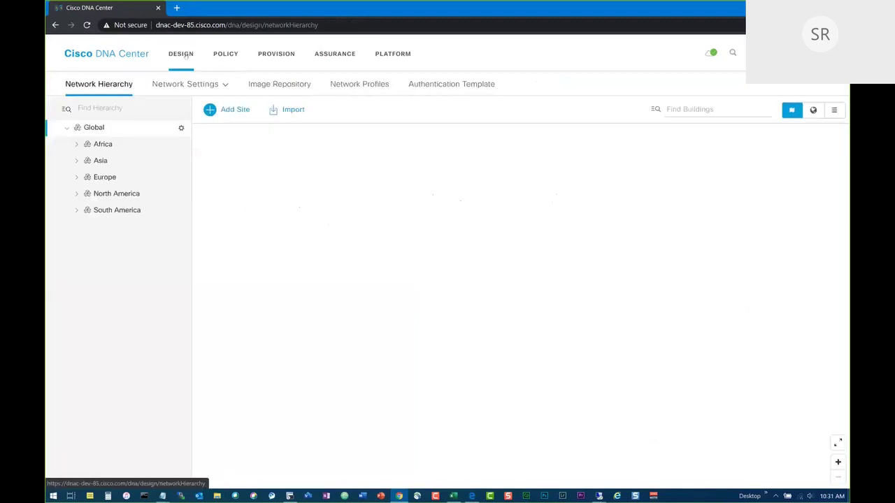
In global Network Settings, set the network AAA primary IP to 171.71.186.86, removing the additional address.
mouse_move(187, 85)
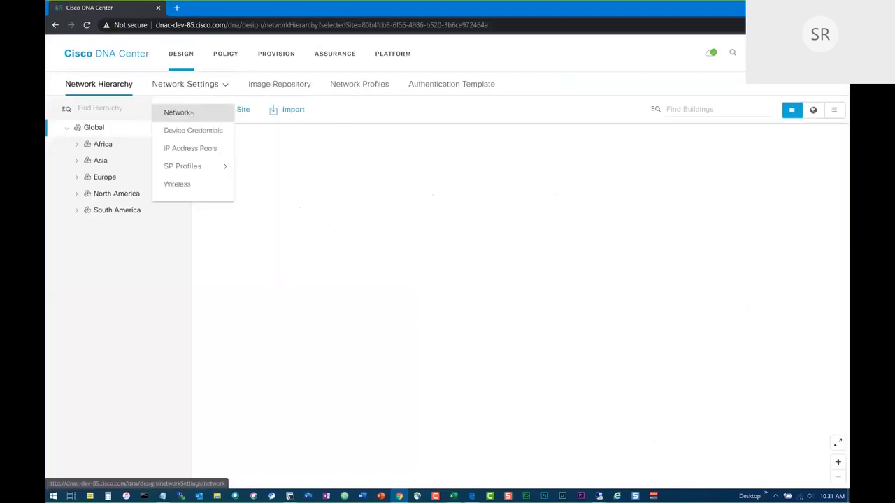
left_click(189, 110)
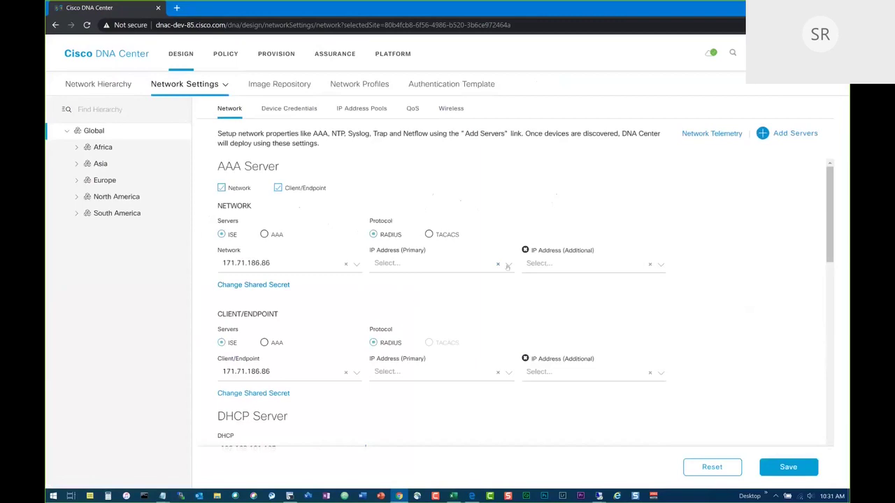
left_click(507, 265)
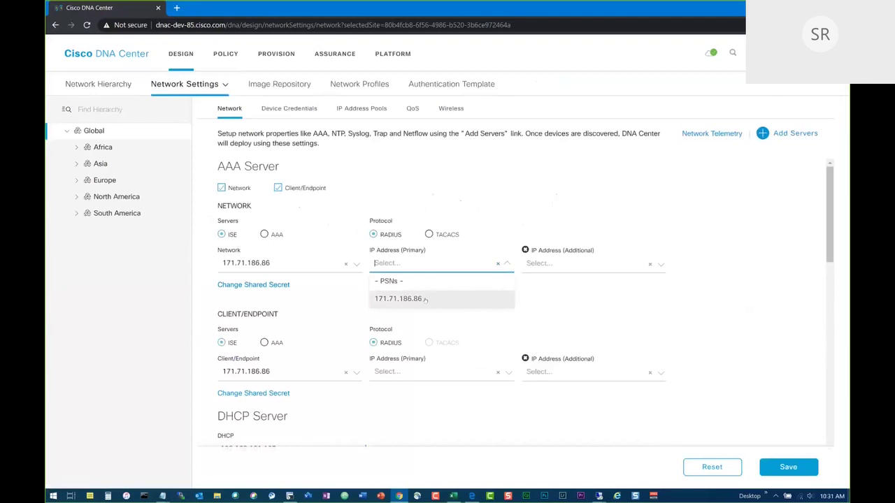
left_click(424, 300)
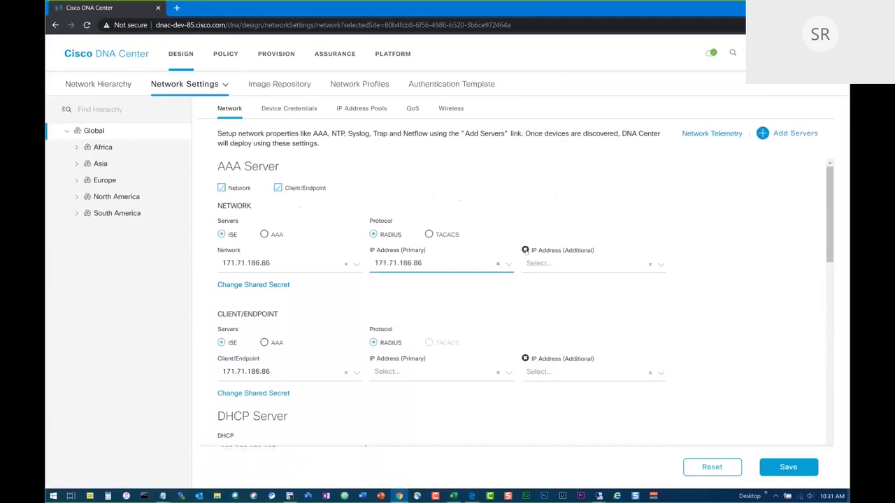
left_click(525, 250)
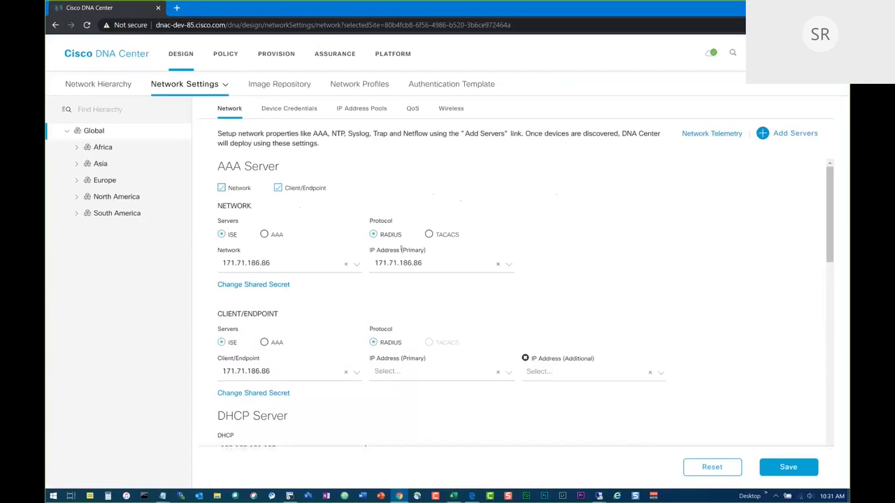
Set the client/endpoint AAA primary IP to 171.71.186.86, remove the additional address, and save.
left_click(408, 373)
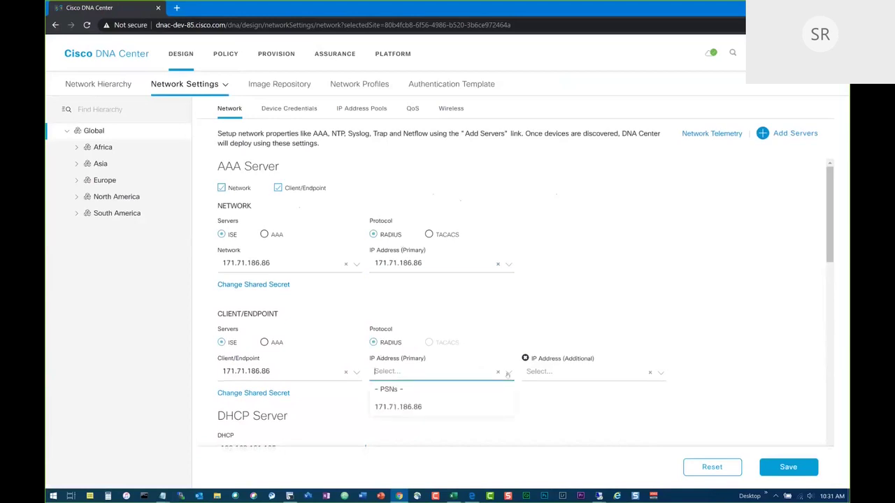
left_click(422, 406)
left_click(525, 358)
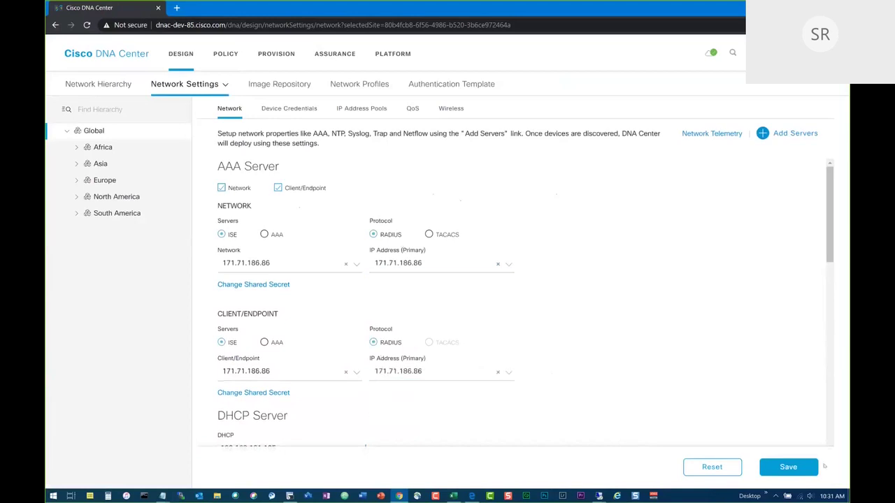
left_click(802, 468)
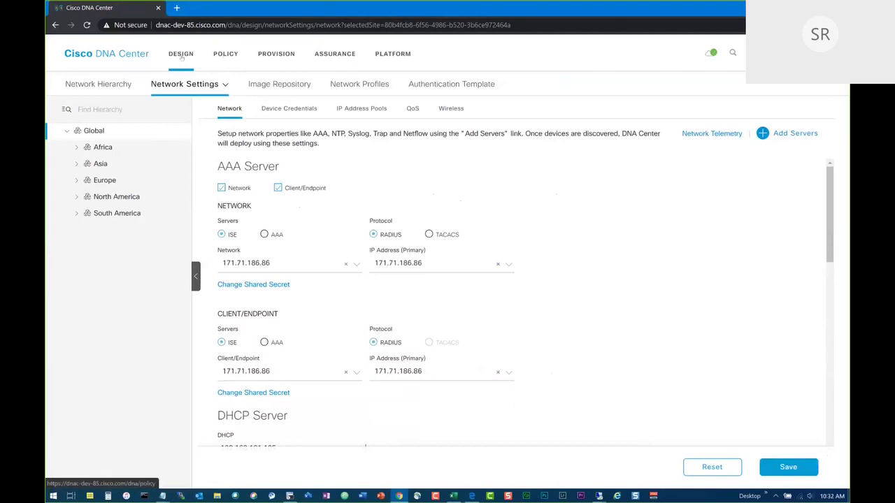
Open the Provision device inventory and scroll through the list of 97 devices.
left_click(222, 56)
left_click(274, 56)
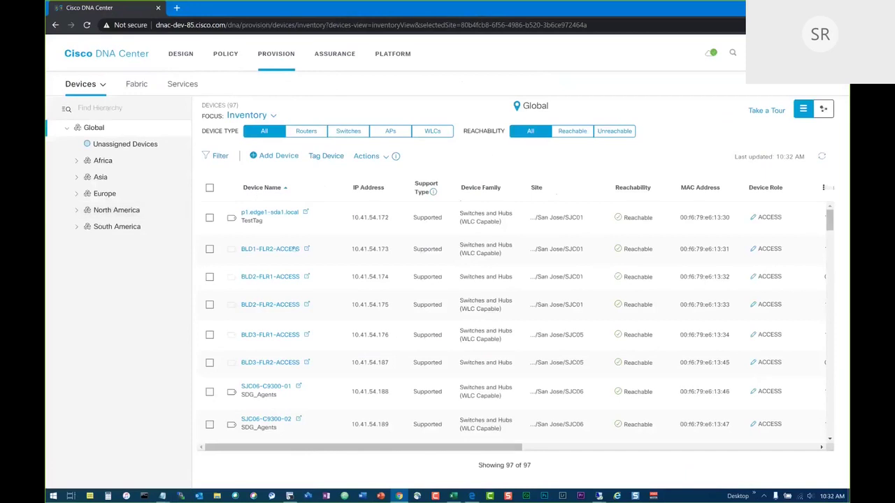
scroll(273, 220, "down", 8)
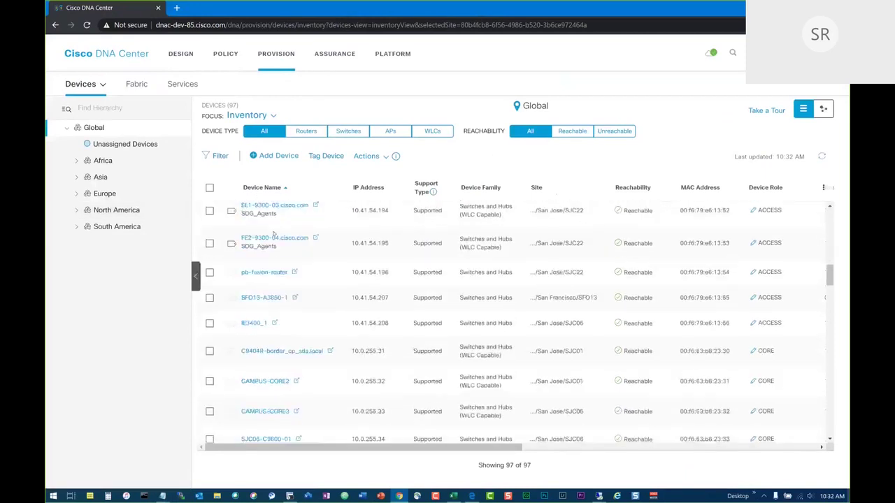
scroll(273, 234, "up", 8)
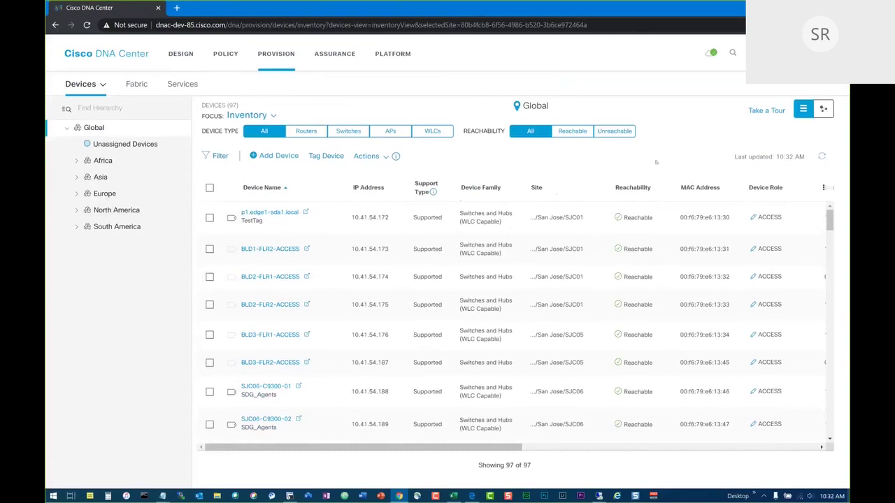
Open Discovery from Tools and add a new discovery named DEMO.
left_click(754, 53)
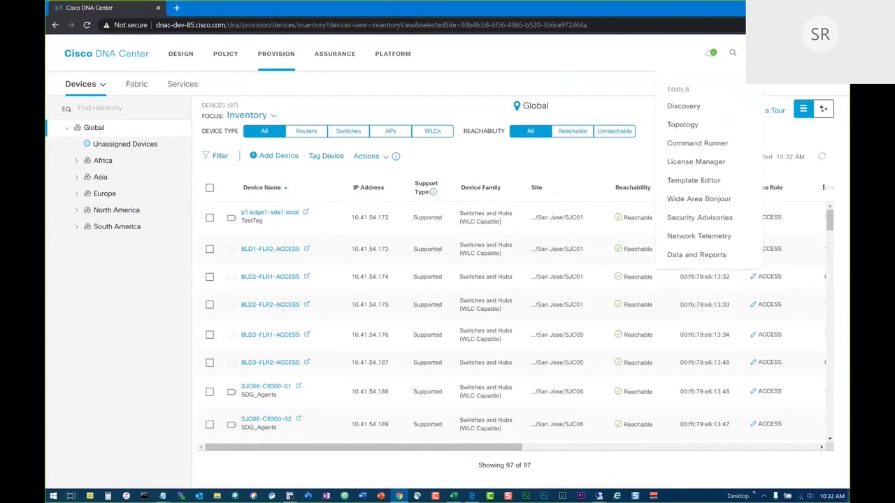
left_click(683, 107)
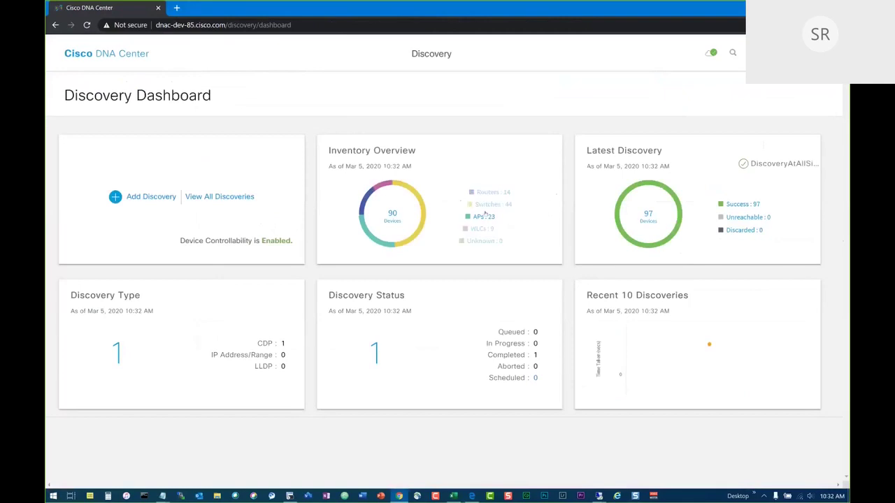
left_click(144, 196)
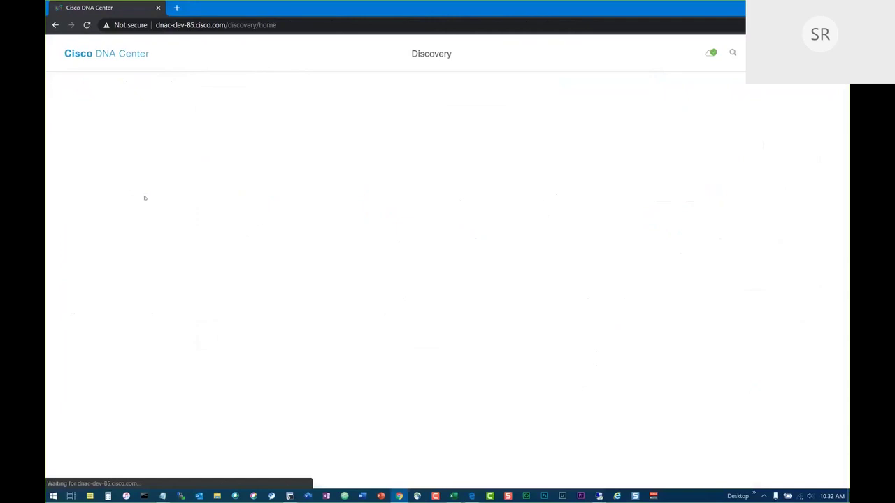
type("DEMO")
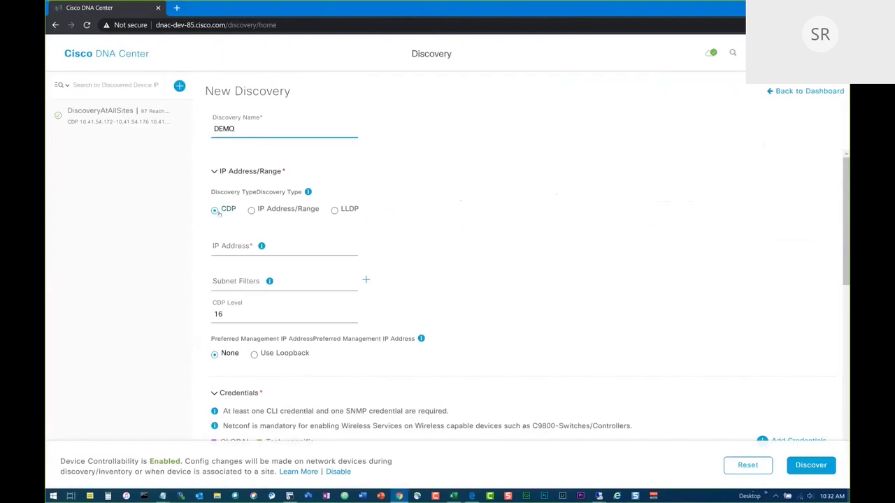
Switch discovery to IP Address/Range with From and To both 192.168.1.1.
left_click(251, 210)
left_click(256, 250)
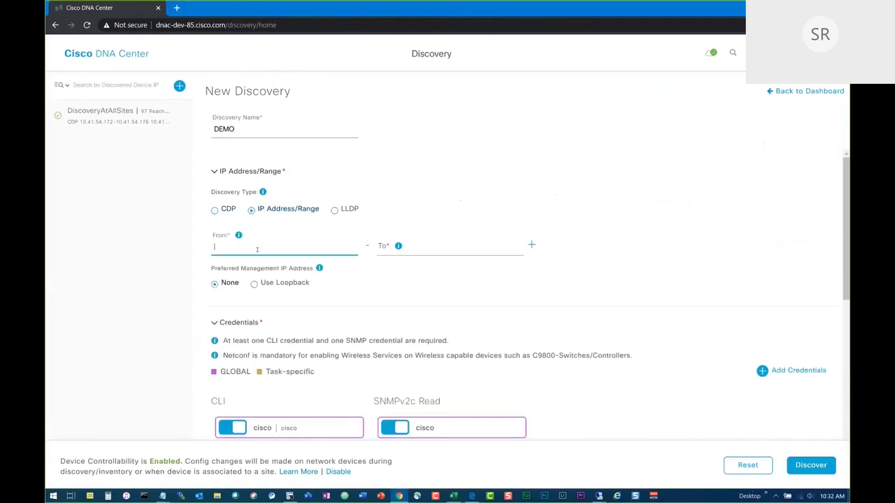
type("192.168.1.1")
left_click(432, 247)
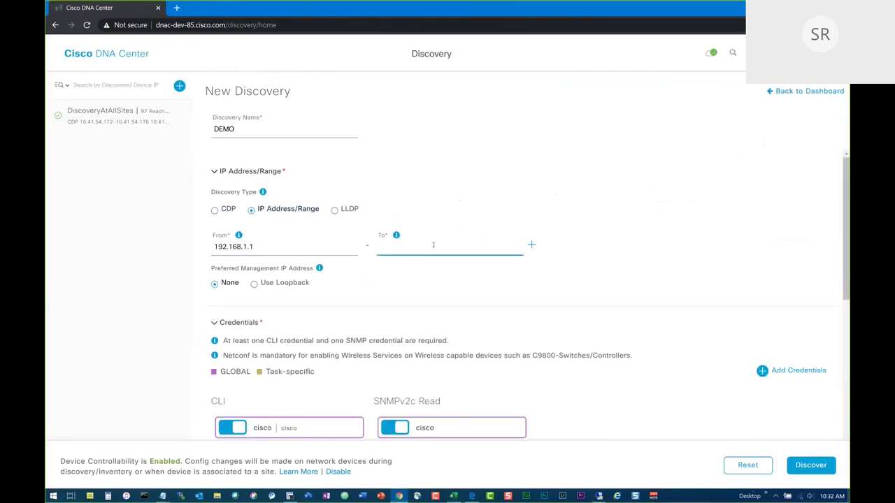
type("192.168.1.1")
Add a second IP range from 10.1.1.1 to 10.2.1.255.
left_click(531, 245)
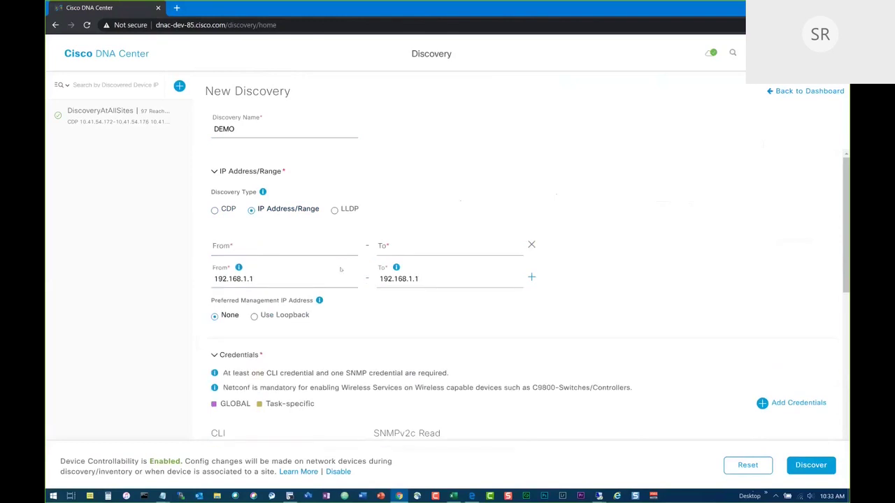
left_click(248, 247)
type("10.1.1.1")
key("Tab")
type("10.1")
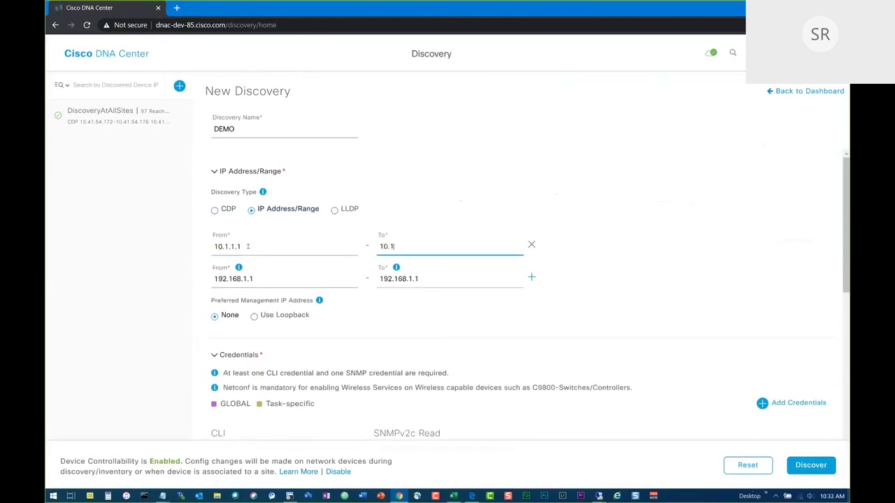
type(".1.100")
key("BackSpace")
key("BackSpace")
key("BackSpace")
key("BackSpace")
key("BackSpace")
key("BackSpace")
key("BackSpace")
type("2.1.255")
Prefer the loopback as management IP and review credentials, leaving CLI enabled.
left_click(254, 317)
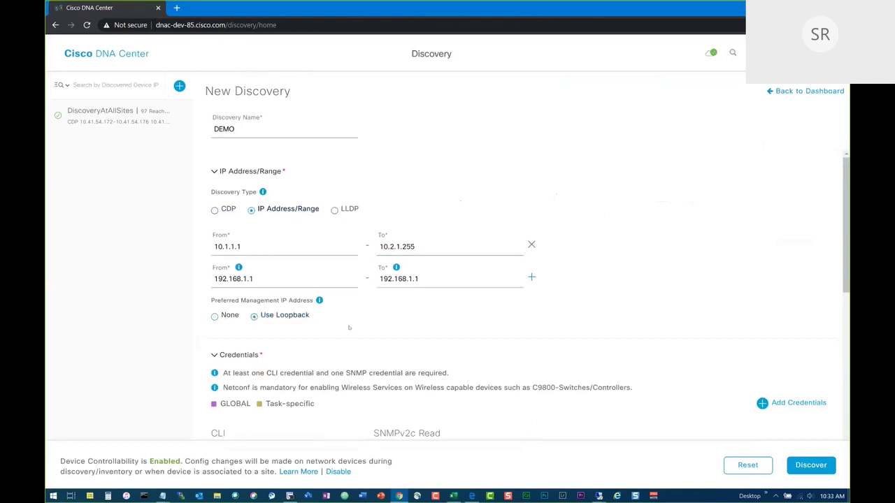
scroll(349, 327, "down", 2)
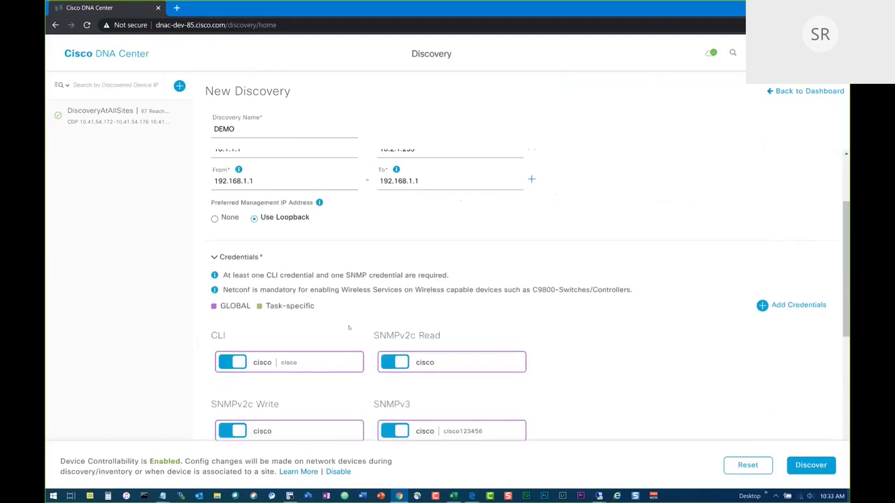
scroll(349, 328, "down", 2)
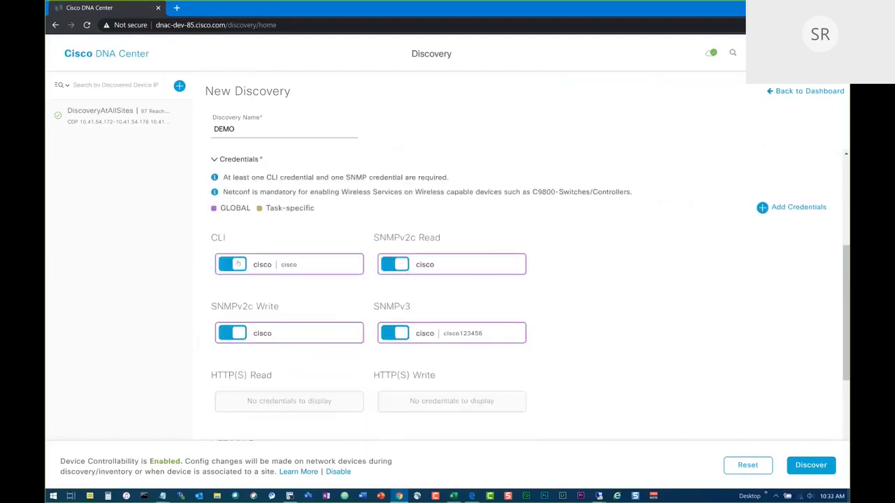
left_click(226, 267)
left_click(232, 264)
left_click(219, 262)
left_click(233, 264)
scroll(311, 277, "down", 2)
scroll(312, 277, "up", 5)
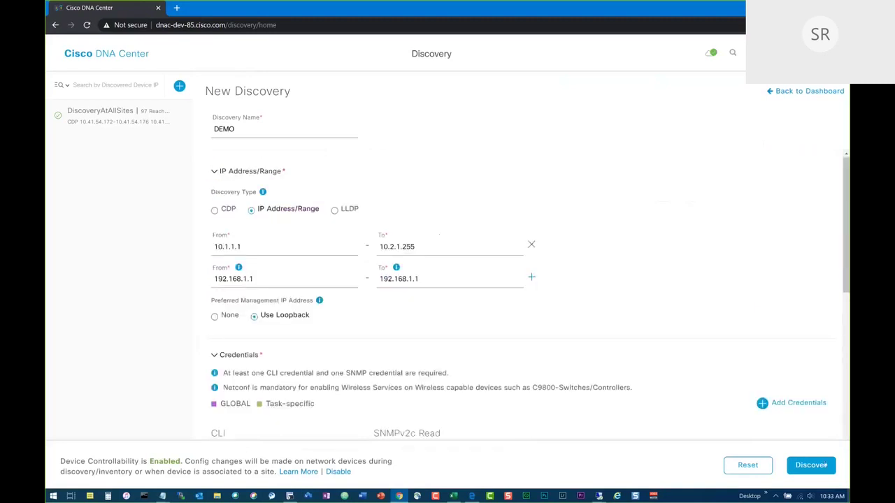
Glance at the DiscoveryAtAllSites discovery, then return to the 97-device Provision inventory.
left_click(96, 119)
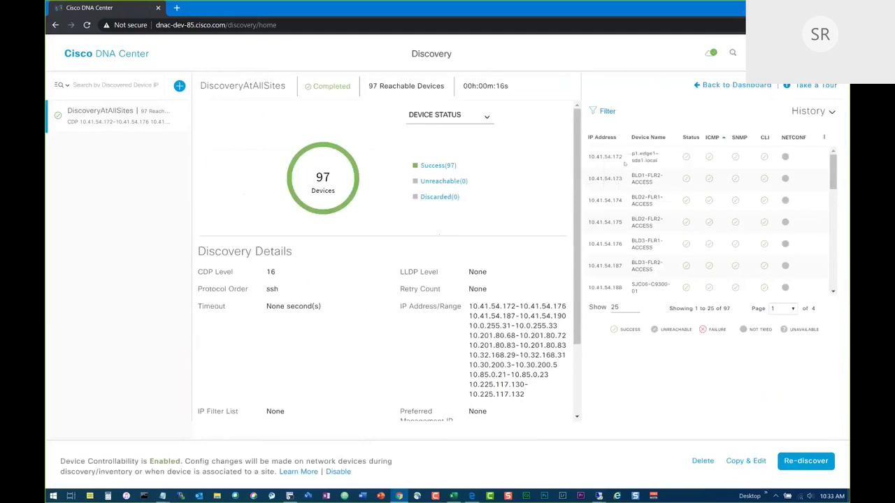
mouse_move(833, 176)
left_mouse_down()
mouse_move(834, 264)
mouse_move(824, 164)
left_mouse_up()
left_click(119, 56)
left_click(272, 55)
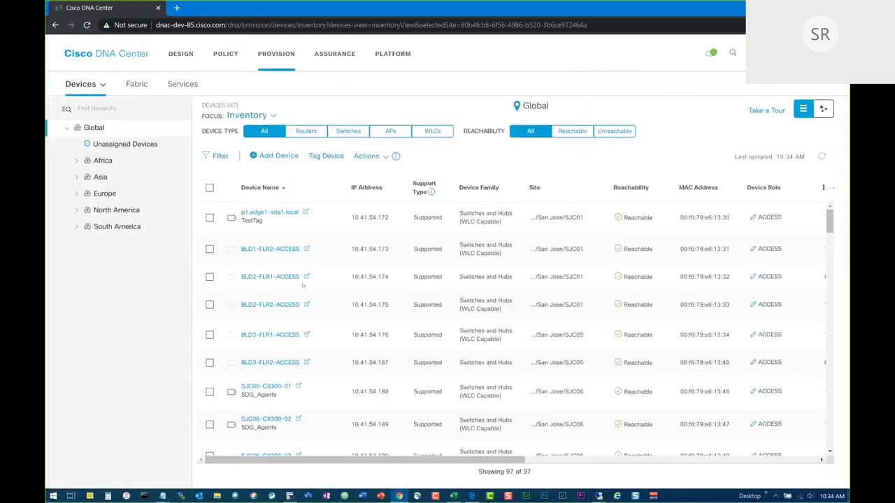
In Plug and Play devices, select EGY-Cat9K-Stack.dnac.local and choose Claim.
left_click(91, 84)
left_click(97, 130)
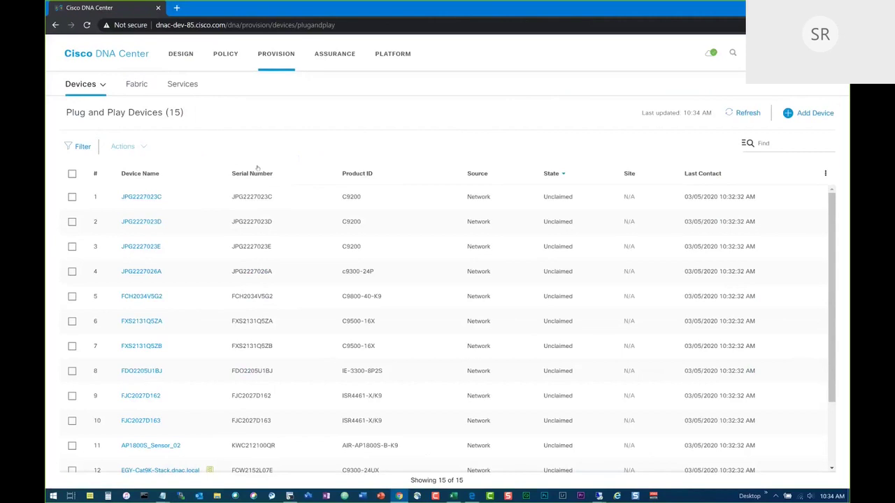
scroll(200, 283, "down", 3)
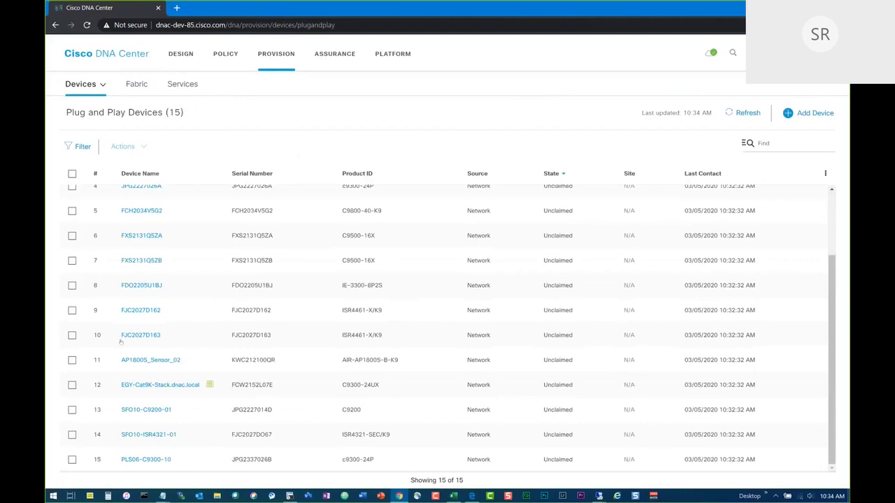
left_click(72, 385)
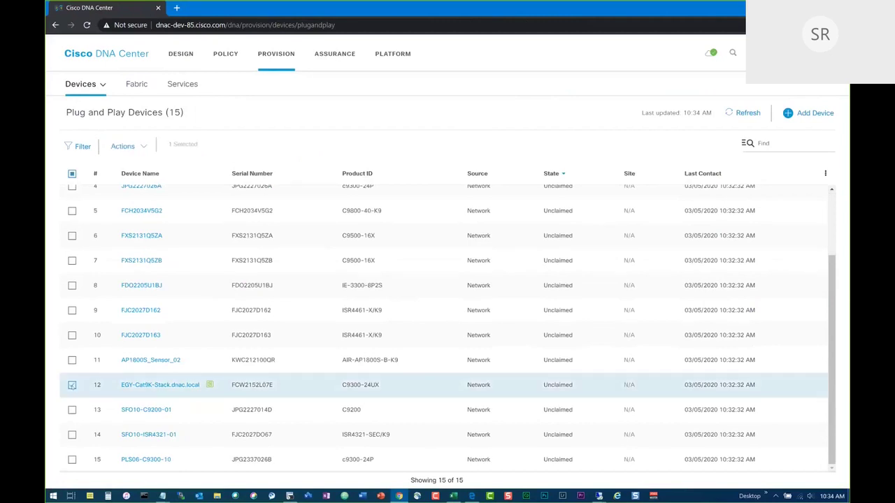
scroll(73, 386, "up", 2)
scroll(88, 413, "down", 2)
left_click(140, 155)
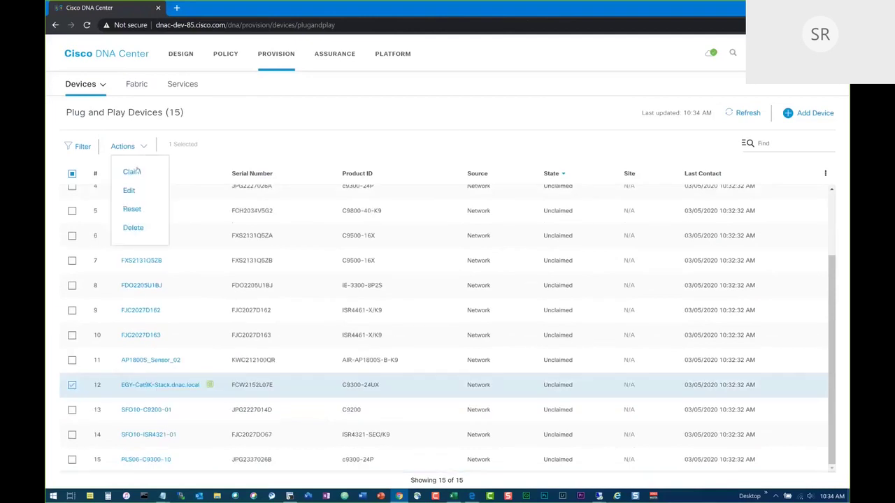
left_click(135, 171)
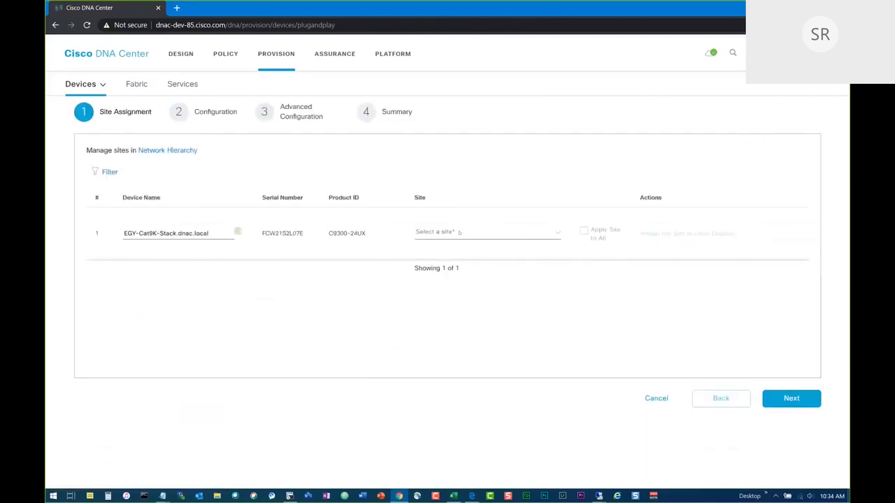
Assign the switch to site SJC04 and advance to the advanced configuration step.
left_click(459, 232)
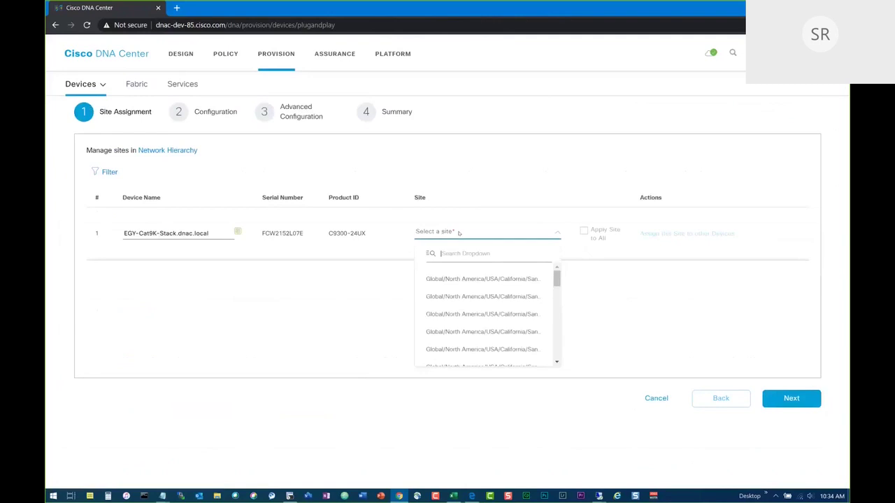
type("sjc04")
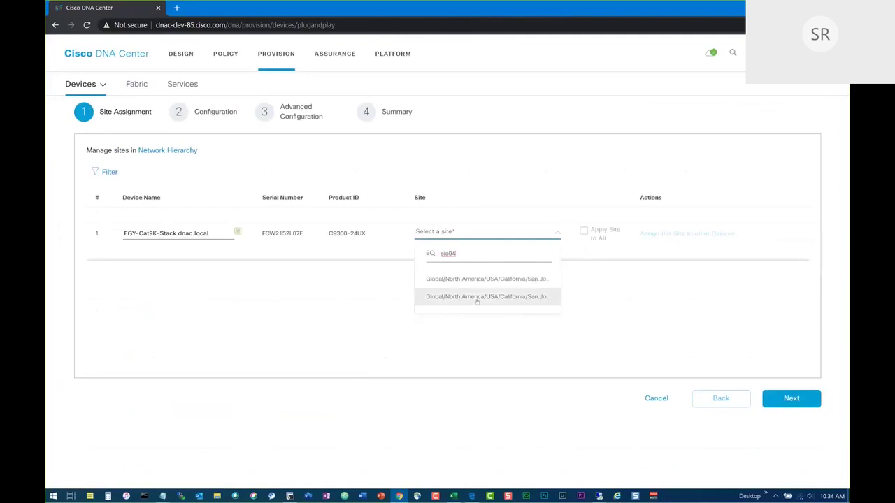
left_click(481, 279)
left_click(783, 399)
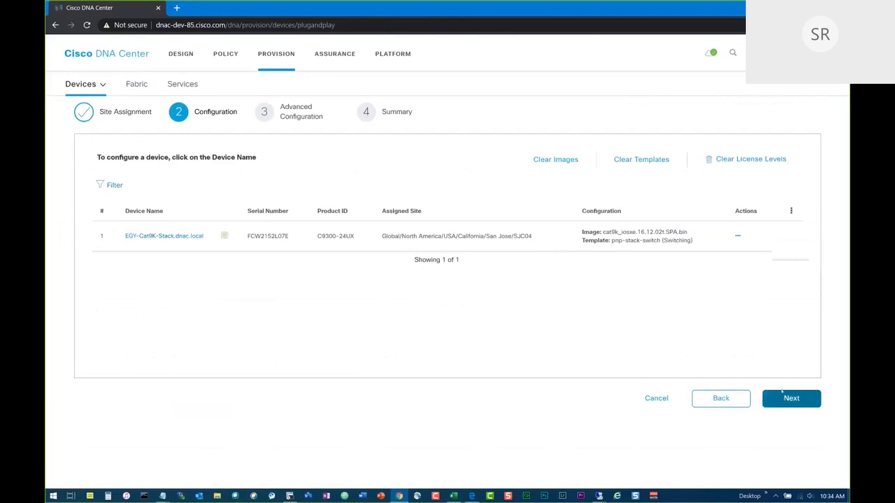
left_click(737, 237)
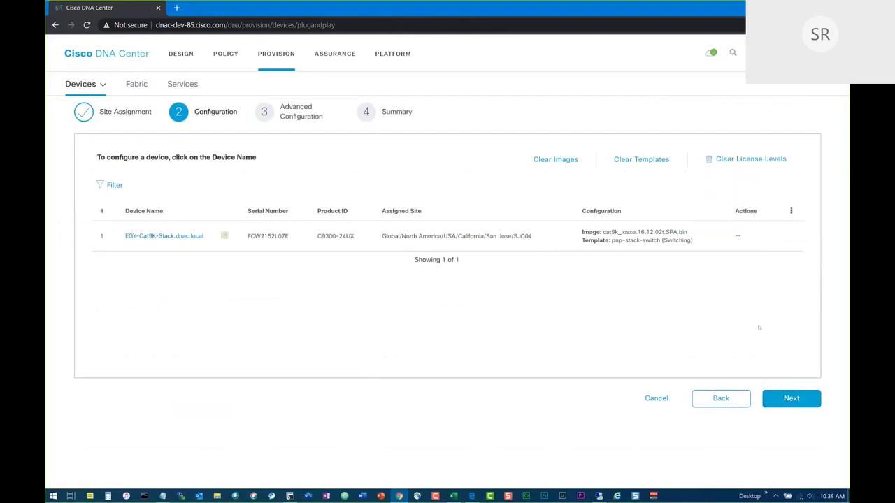
left_click(787, 397)
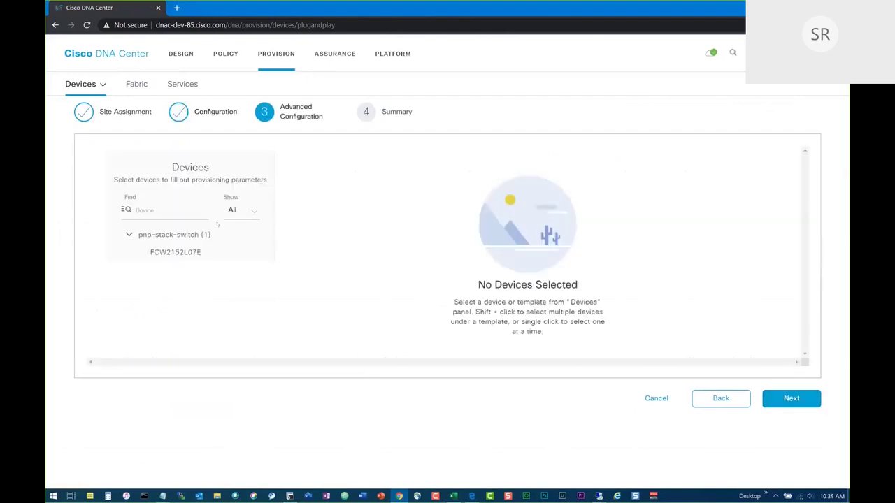
Select the pnp-stack-switch template and set the hostname to MyNewSwitch.
left_click(172, 253)
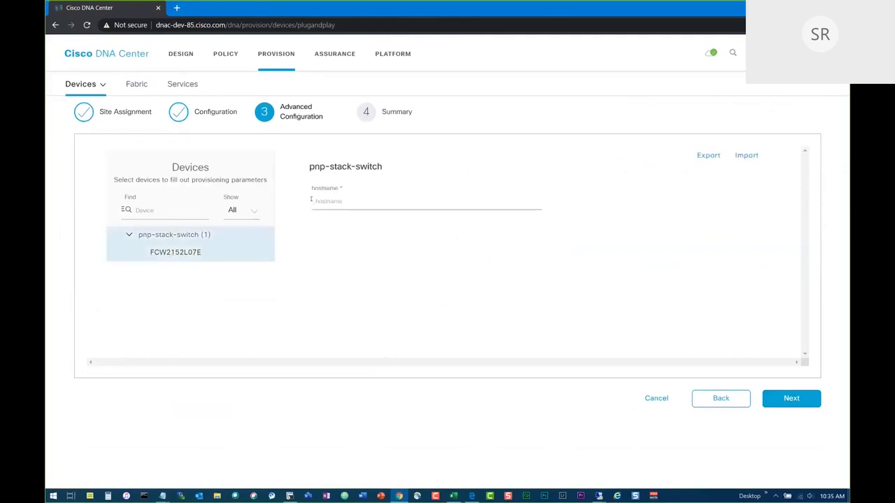
left_click(716, 398)
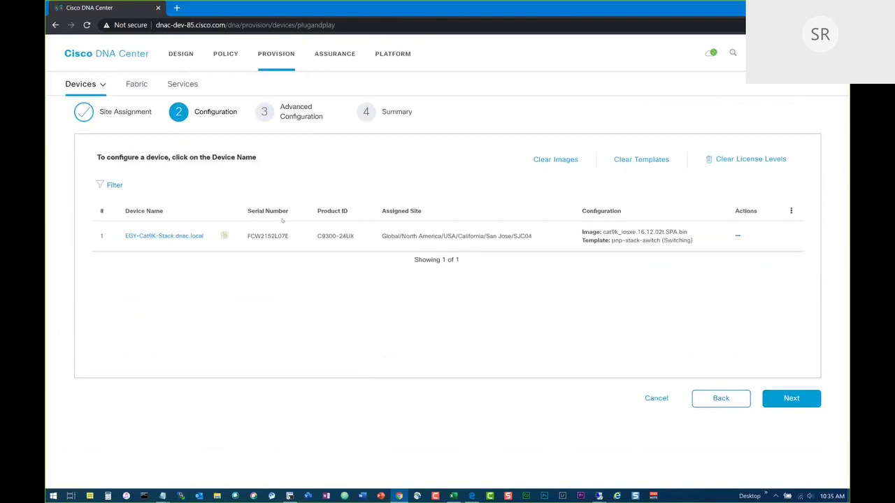
left_click(791, 398)
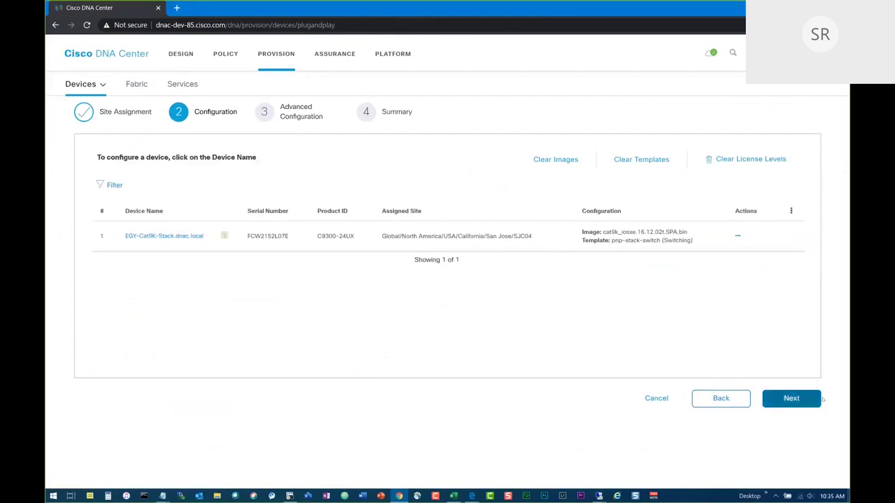
left_click(220, 240)
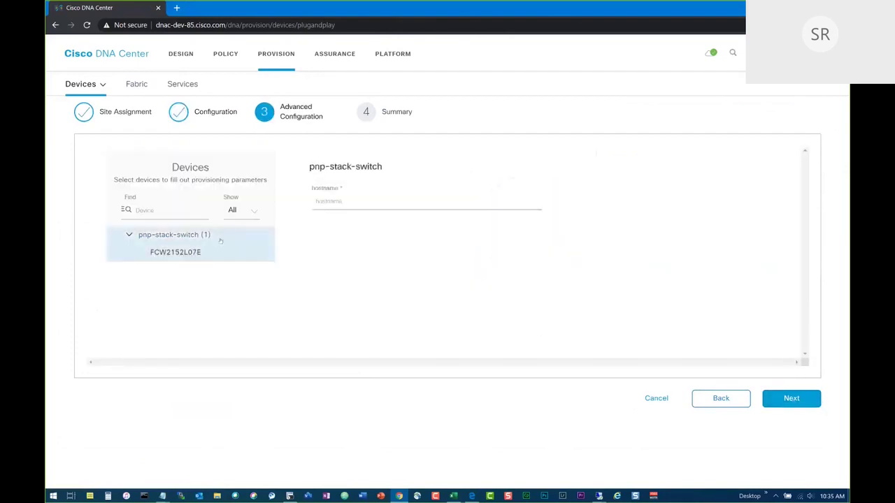
left_click(365, 200)
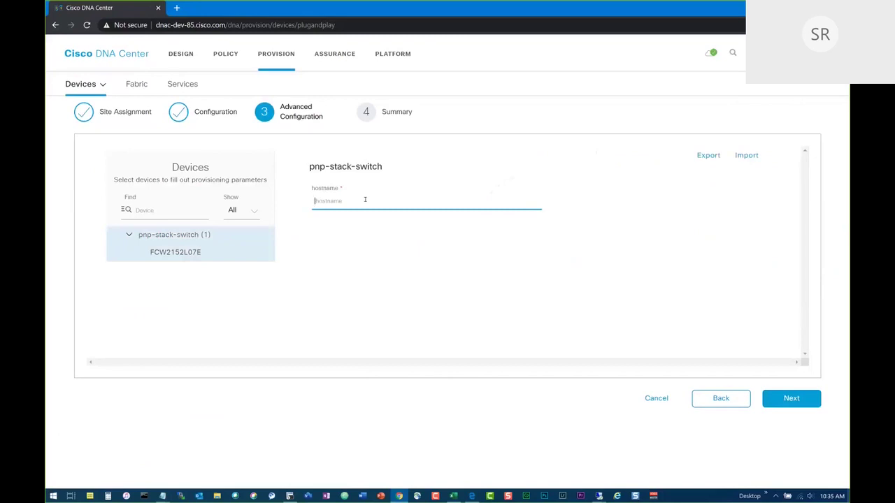
type("NewSwitch")
key("Home")
type("My")
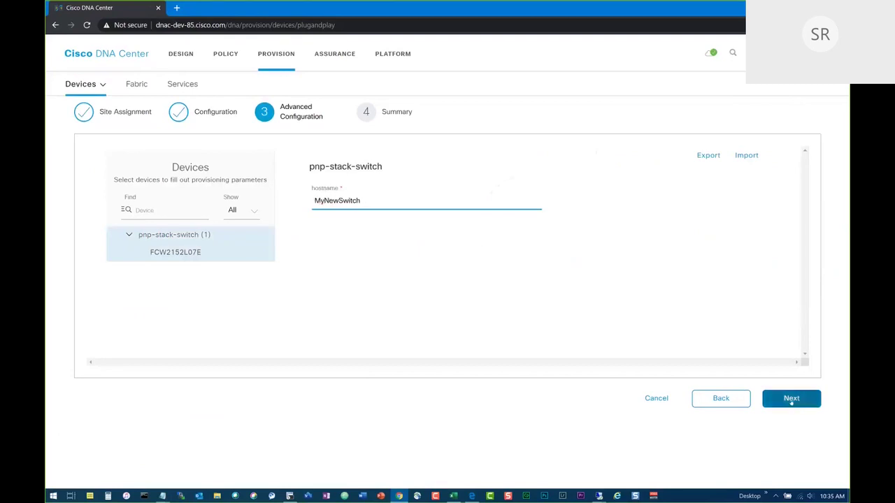
left_click(791, 399)
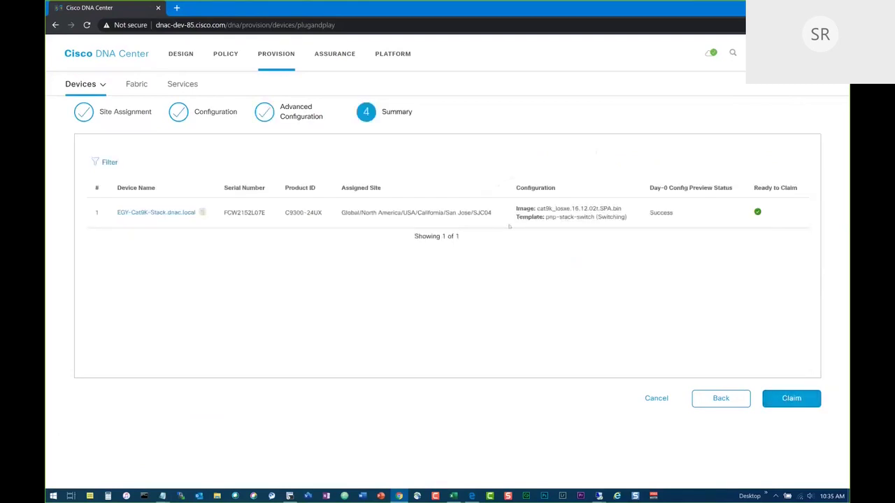
Confirm the template CLI preview shows hostname MyNewSwitch, then claim the switch.
left_click(169, 211)
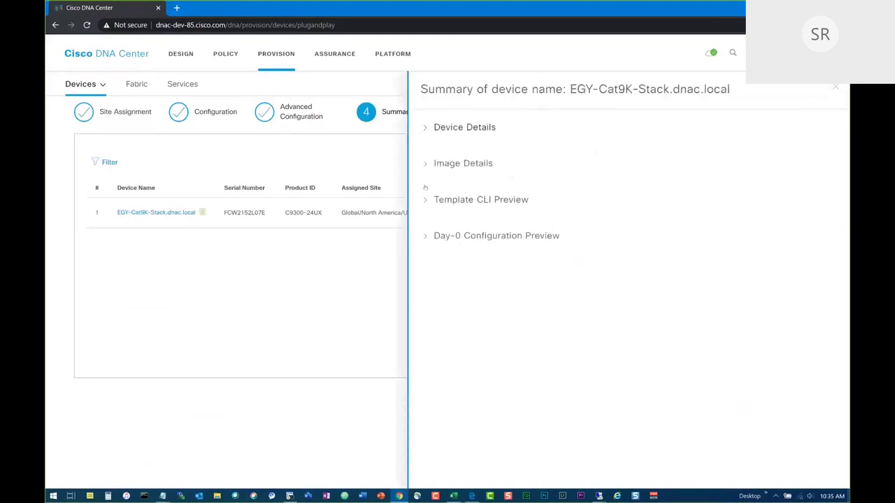
left_click(481, 199)
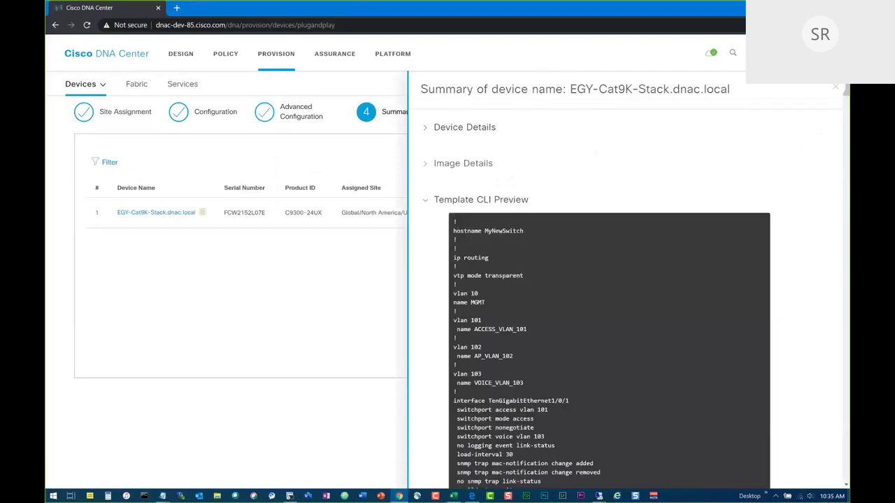
left_click_drag(456, 231, 529, 231)
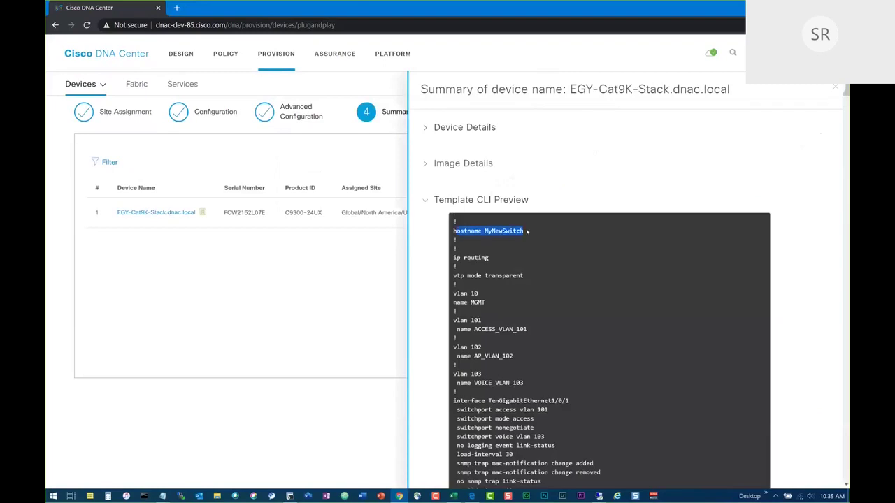
left_click(449, 236)
scroll(535, 306, "down", 15)
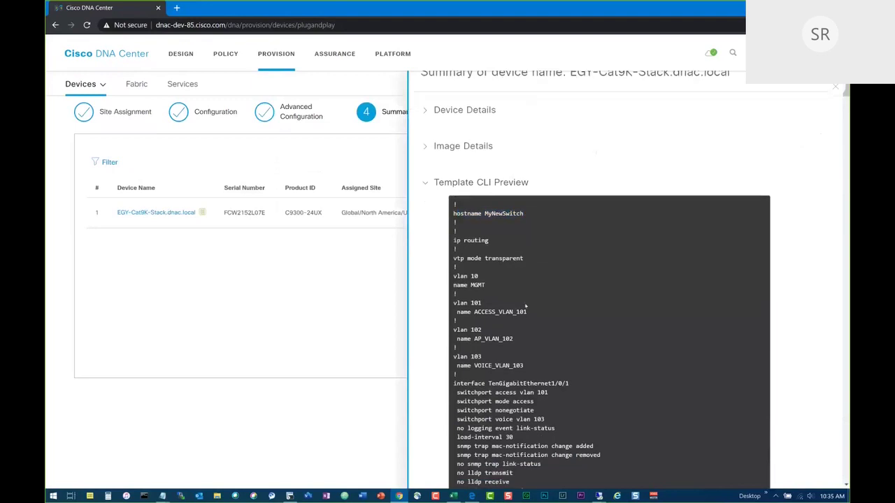
scroll(536, 306, "up", 15)
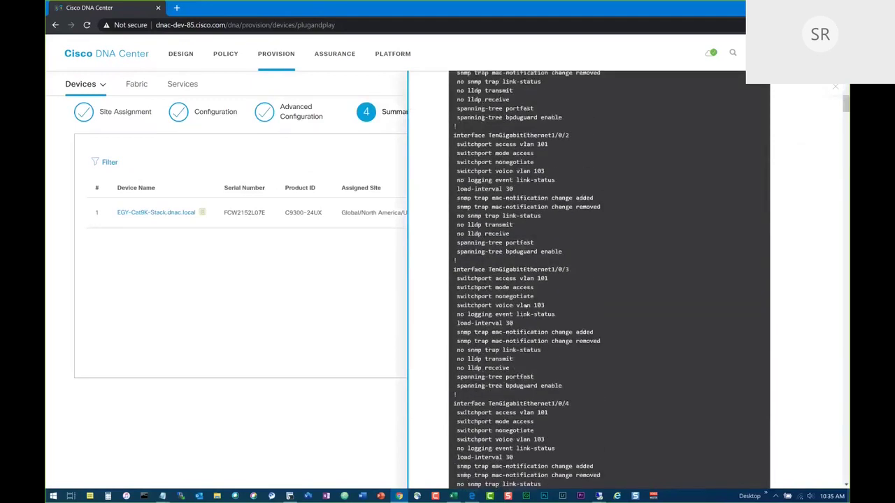
left_click(458, 200)
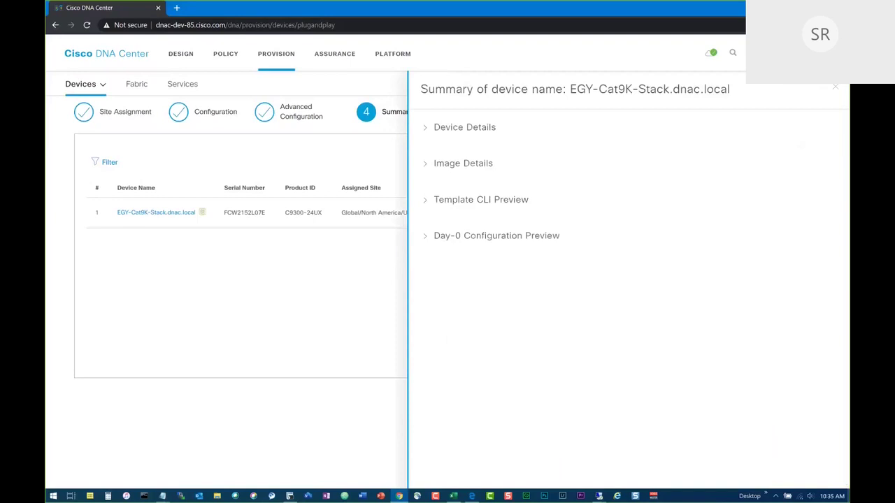
left_click(837, 86)
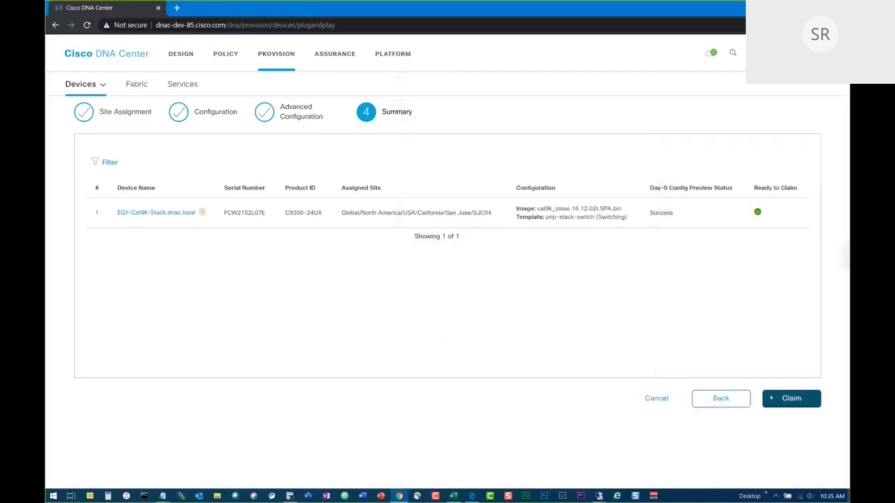
left_click(791, 398)
Confirm the claim, view the 98-device inventory, and bring up Actions > Provision.
left_click(484, 296)
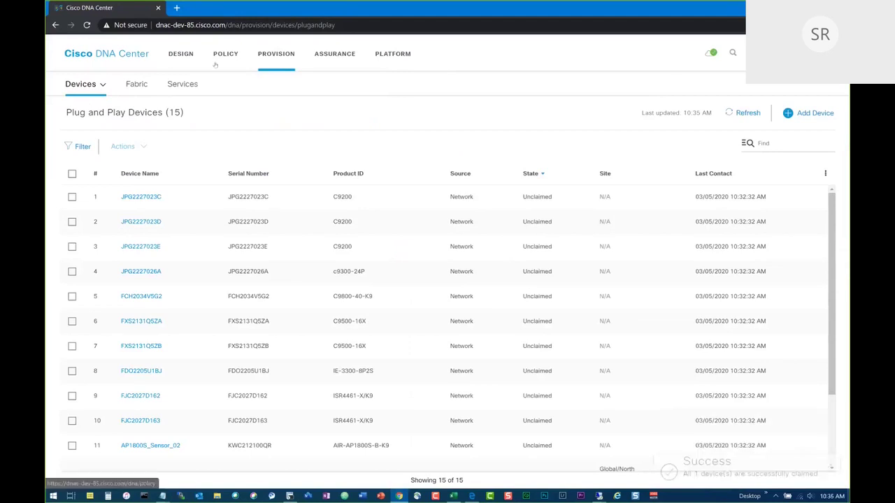
left_click(83, 84)
left_click(89, 112)
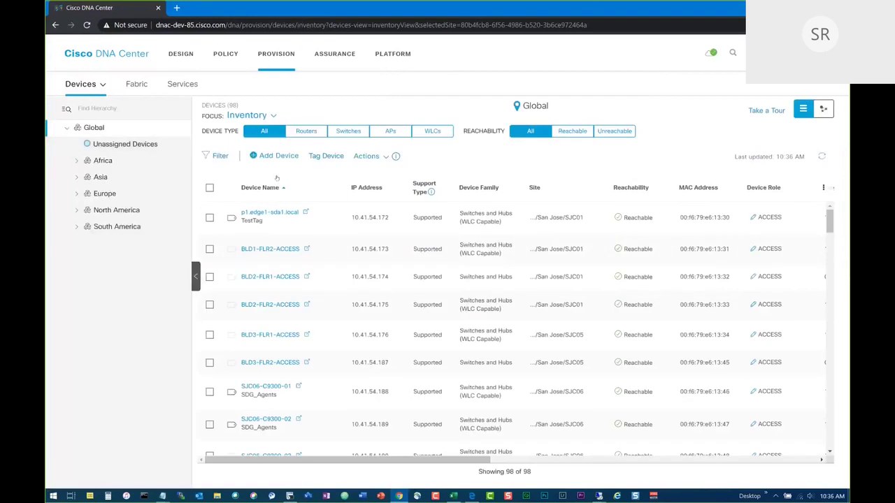
left_click(360, 157)
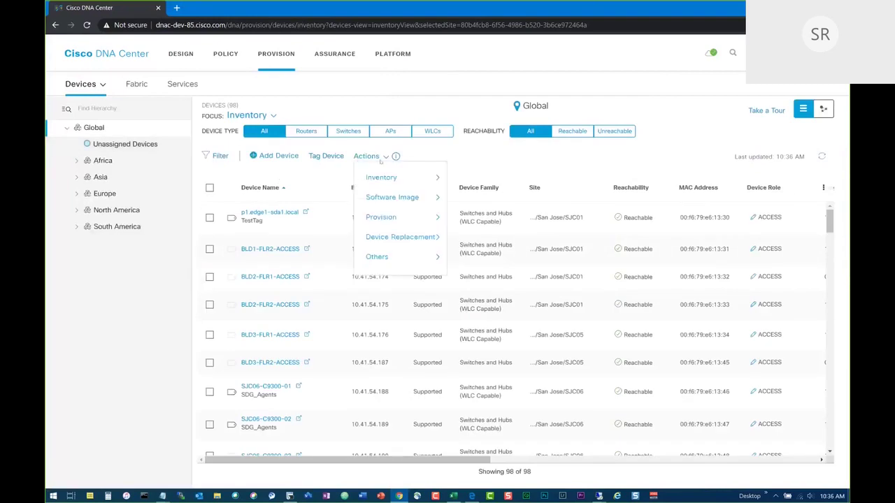
mouse_move(385, 211)
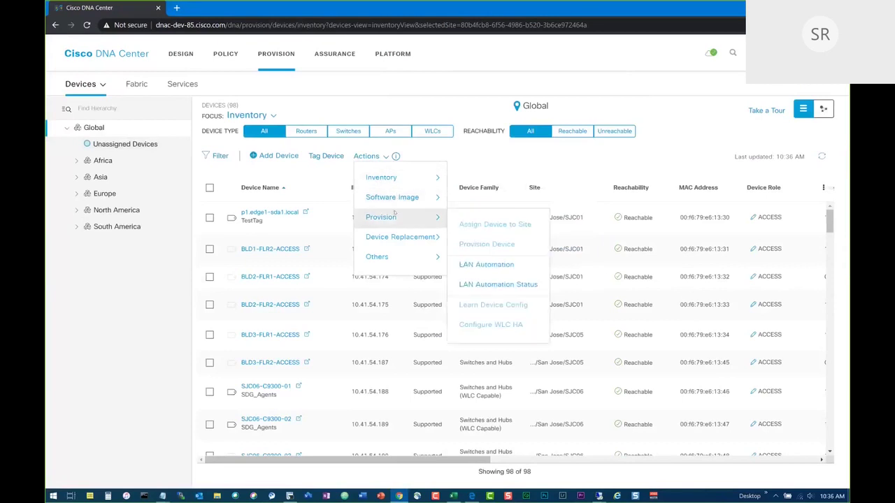
Start LAN Automation with primary site SJC01 and primary device BLD1-FLR2-ACCESS.
left_click(509, 268)
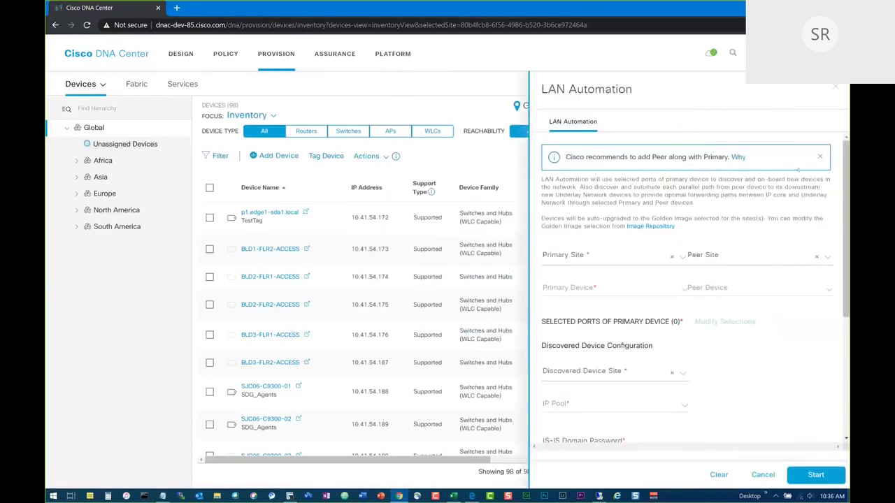
left_click(819, 157)
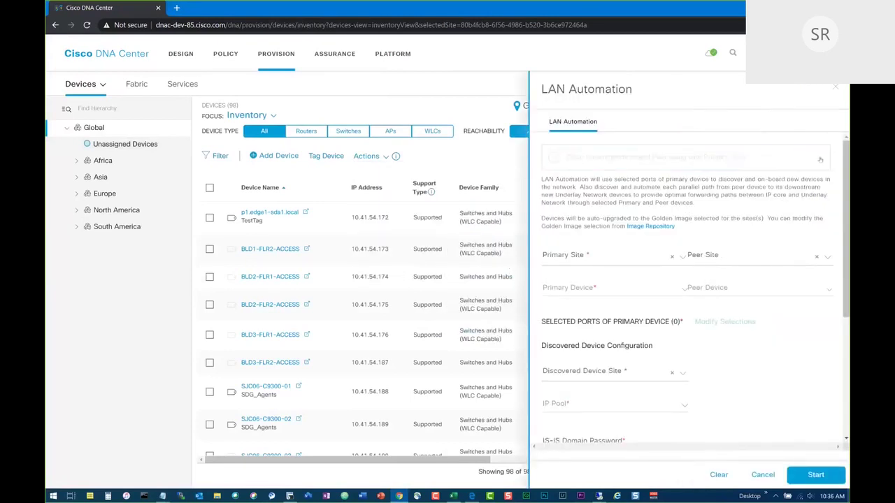
left_click(606, 231)
type("sjc01")
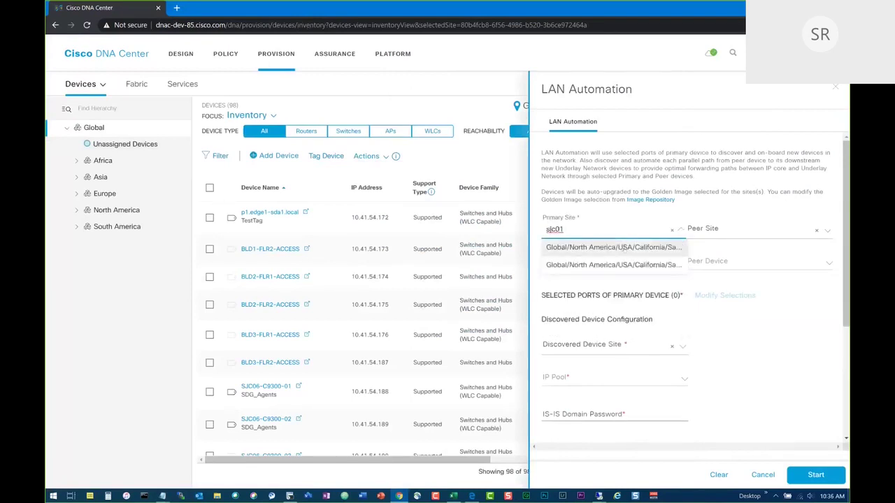
left_click(660, 265)
left_click(674, 267)
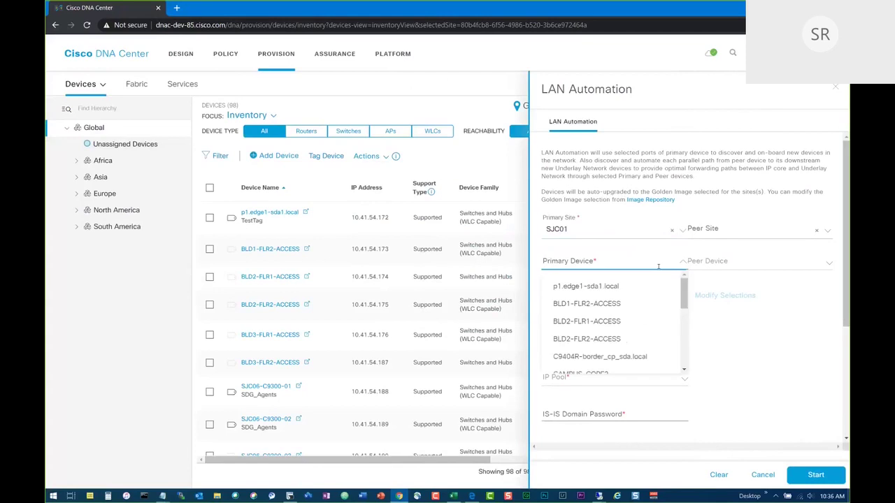
left_click(585, 305)
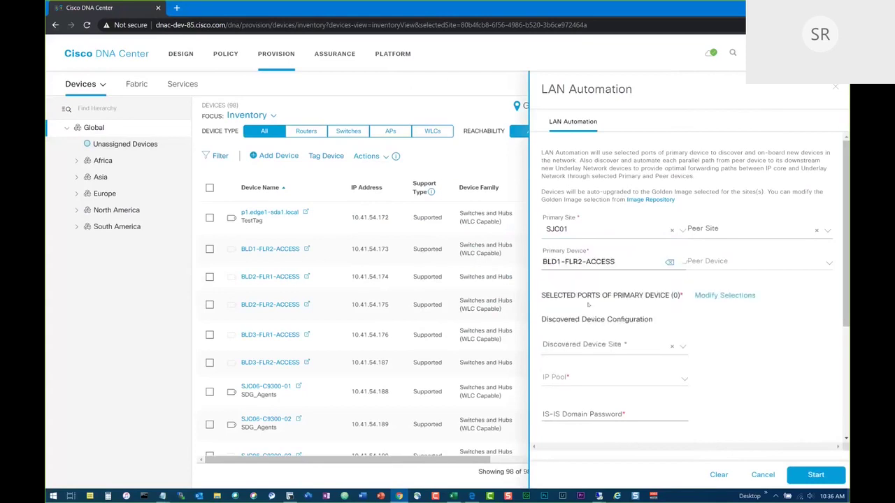
Select port GigabitEthernet1/14 for the primary device.
left_click(724, 295)
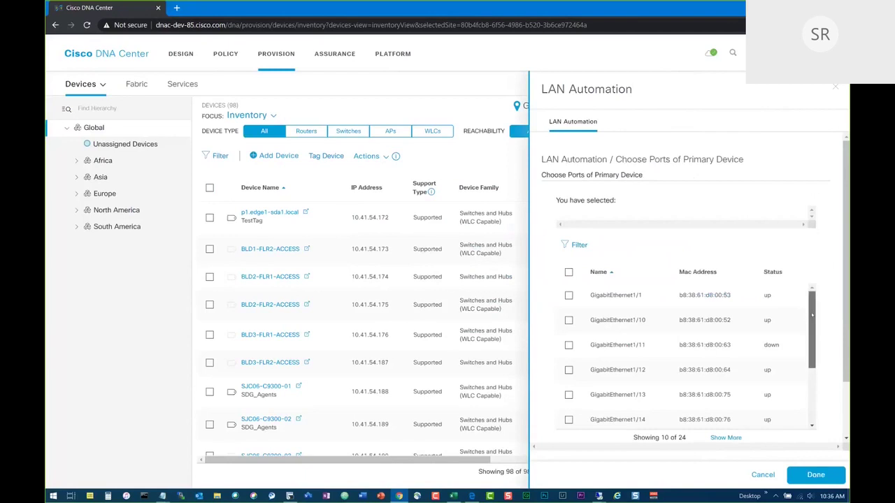
left_click_drag(811, 315, 815, 346)
left_click(569, 366)
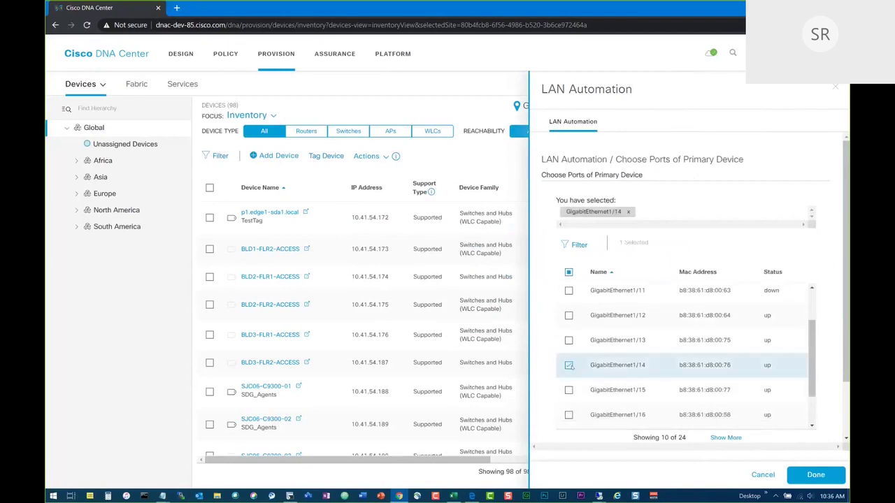
left_click(815, 474)
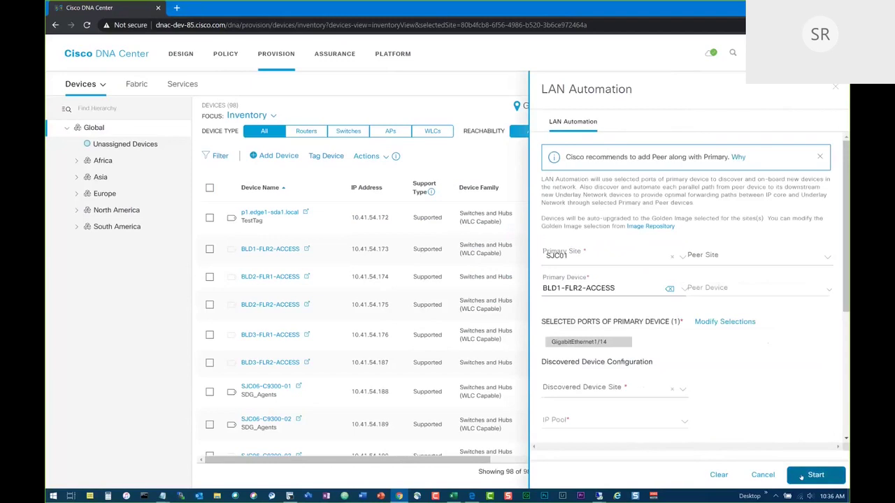
Search sjc01 and pick Flr-SJC1-1 as the Discovered Device Site.
scroll(775, 369, "down", 3)
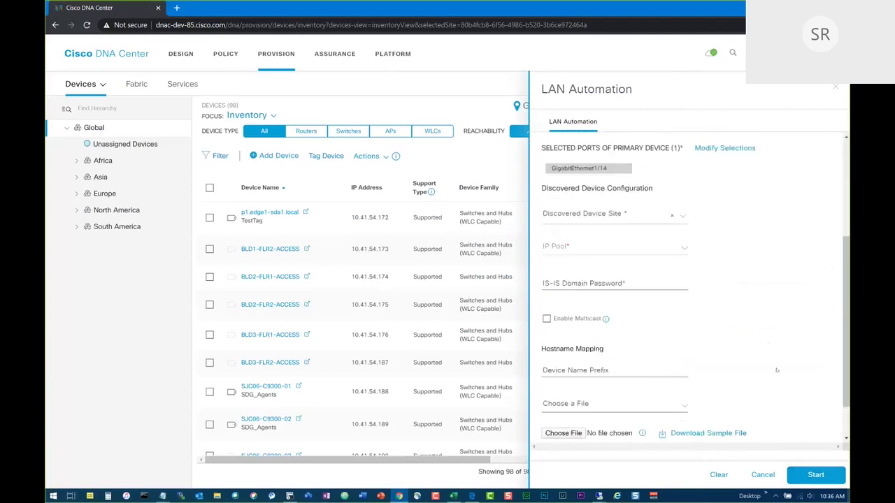
left_click(681, 218)
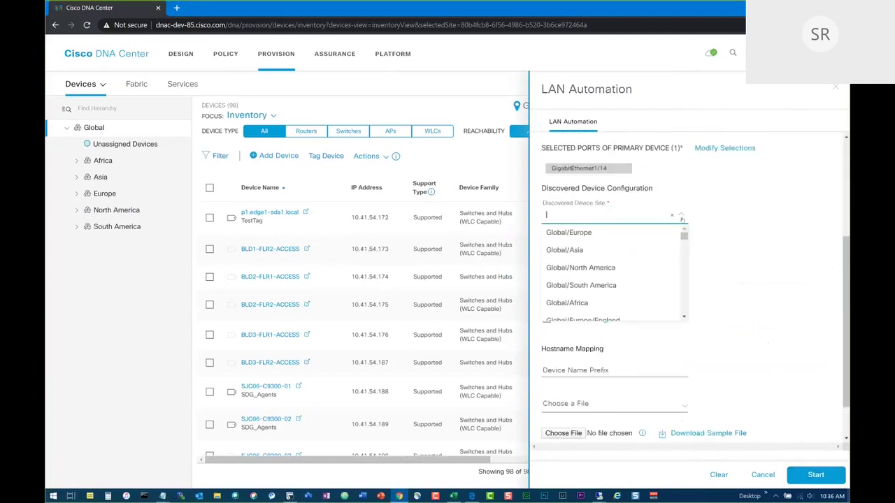
type("sjc01")
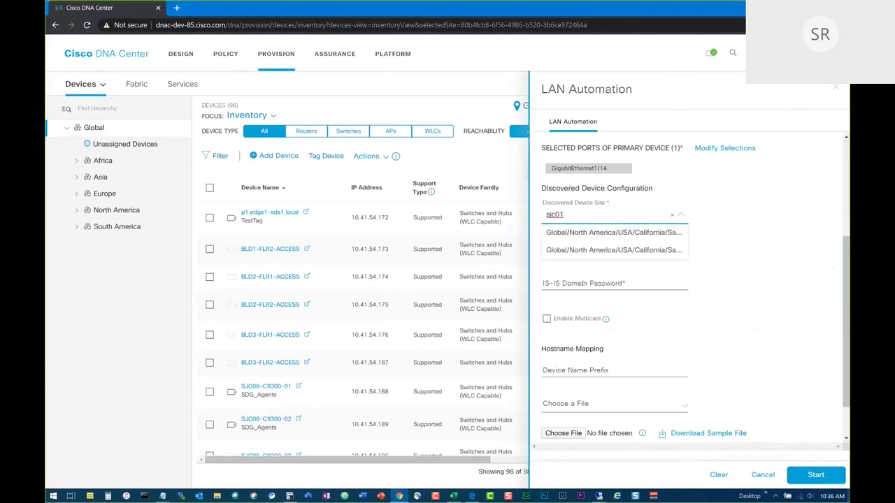
left_click(581, 283)
left_click(576, 217)
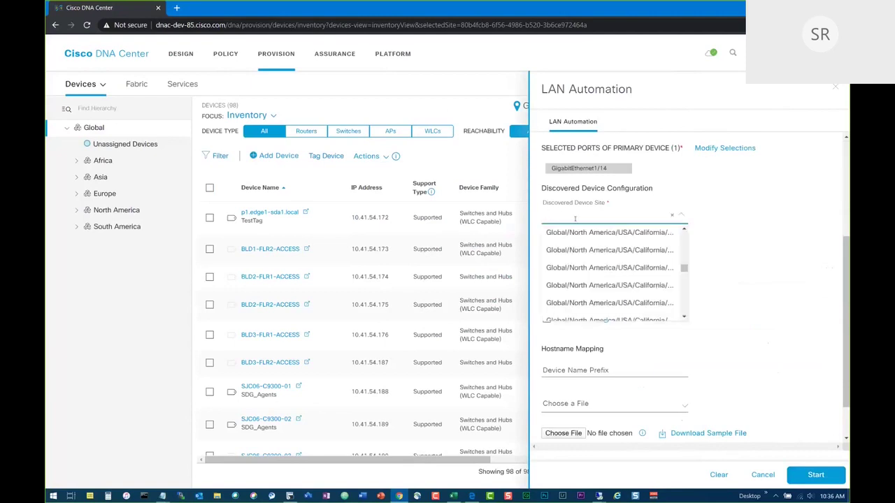
type("sjc0")
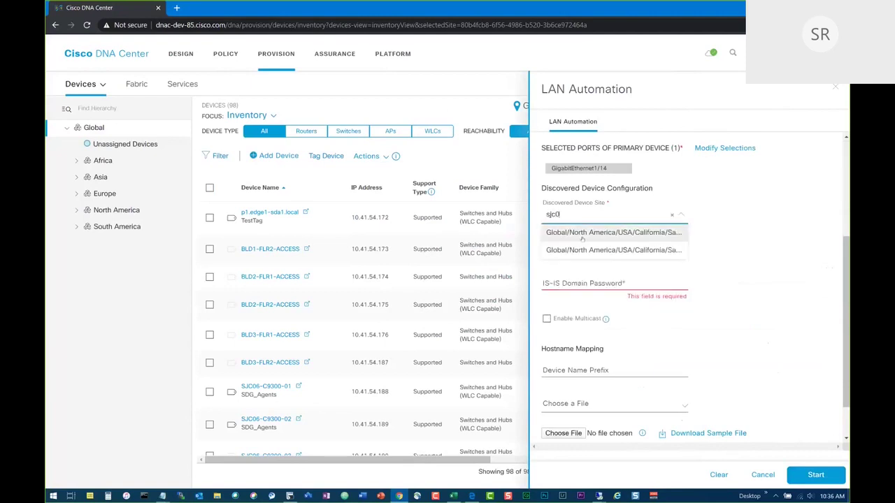
type("1")
left_click(581, 237)
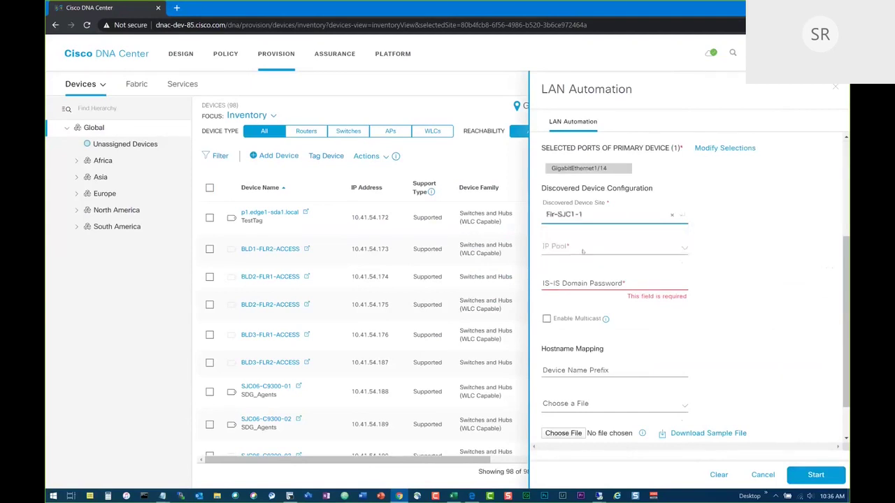
left_click(575, 251)
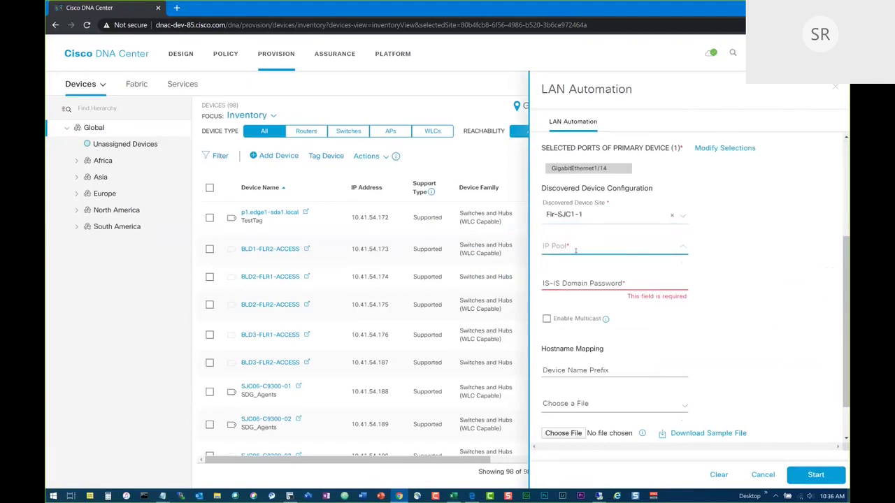
left_click(620, 217)
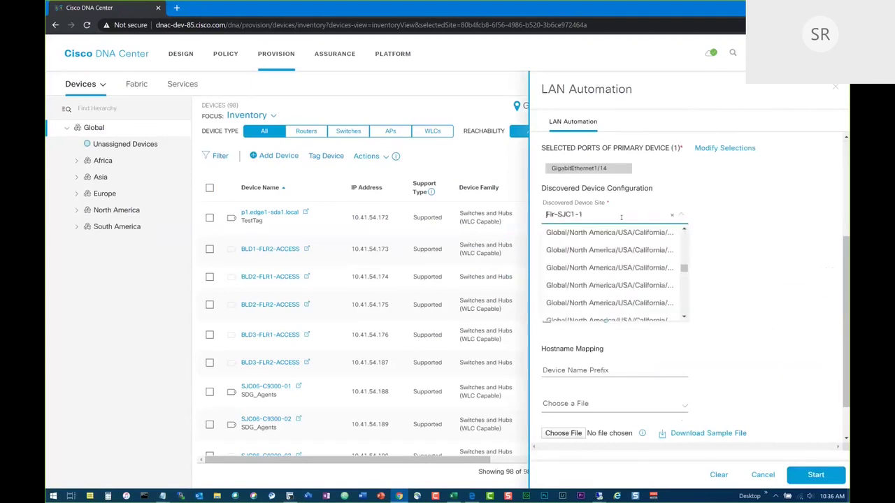
left_click(629, 233)
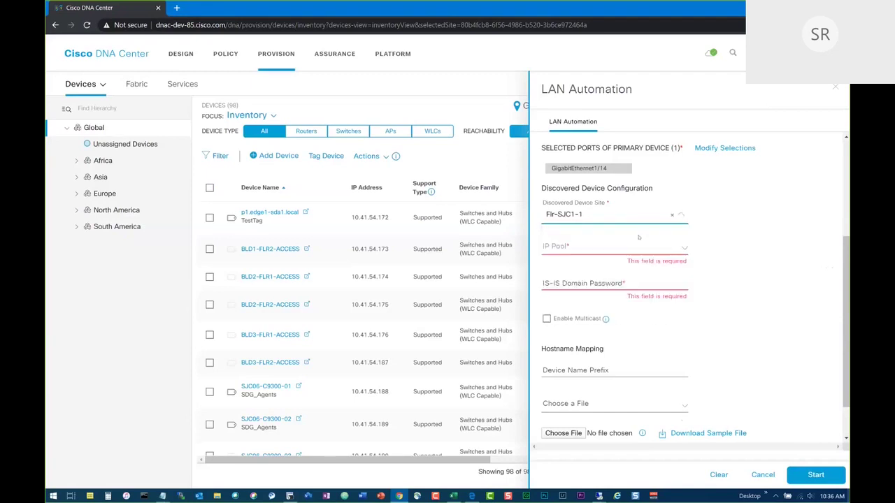
left_click(632, 253)
left_click(684, 220)
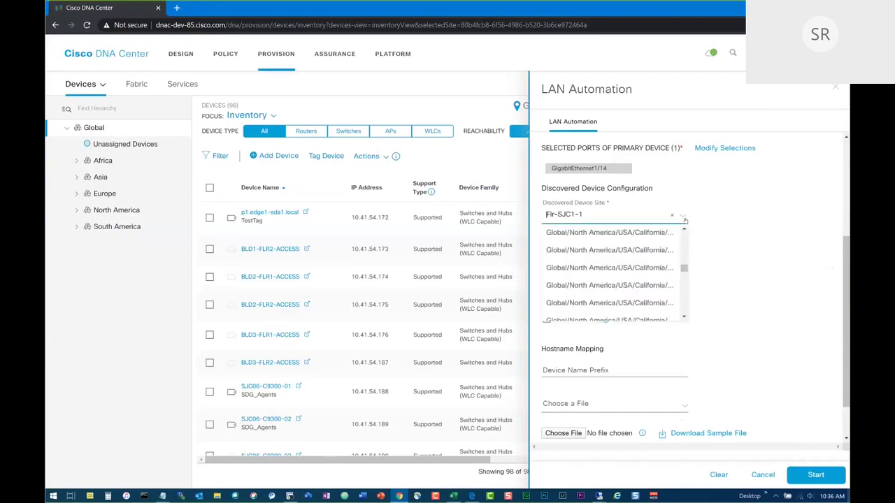
left_click(652, 237)
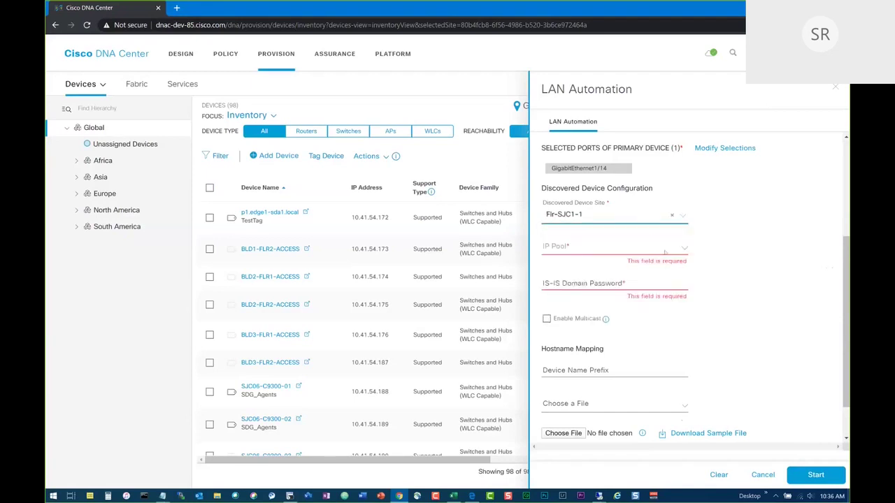
Change the Discovered Device Site to San Jose.
left_click(684, 222)
left_click_drag(685, 267, 683, 259)
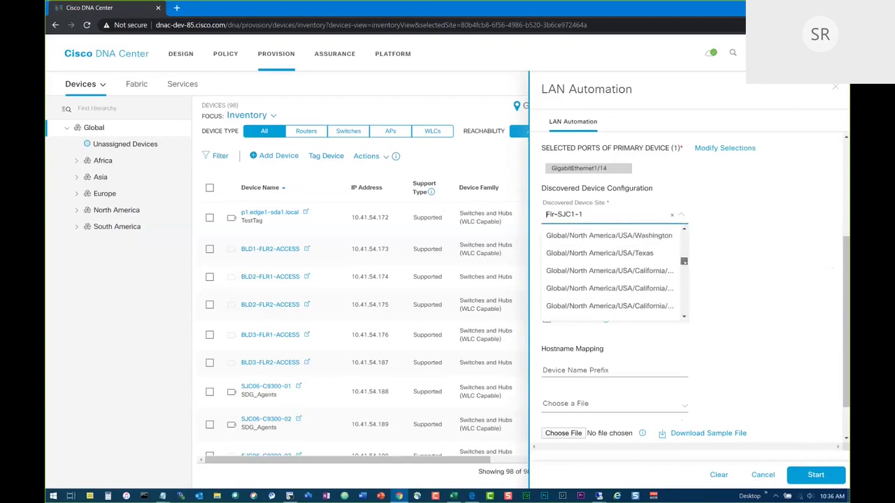
left_click(653, 269)
left_click(663, 252)
left_click(632, 229)
left_click(626, 216)
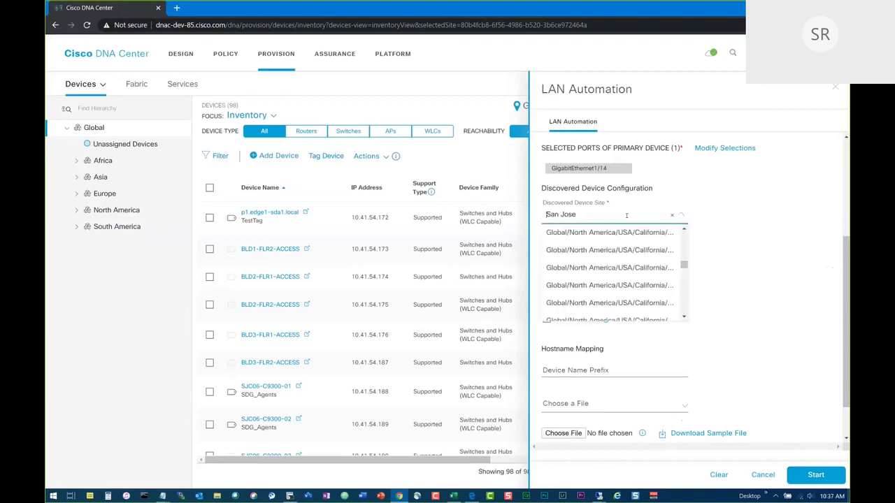
left_click(701, 259)
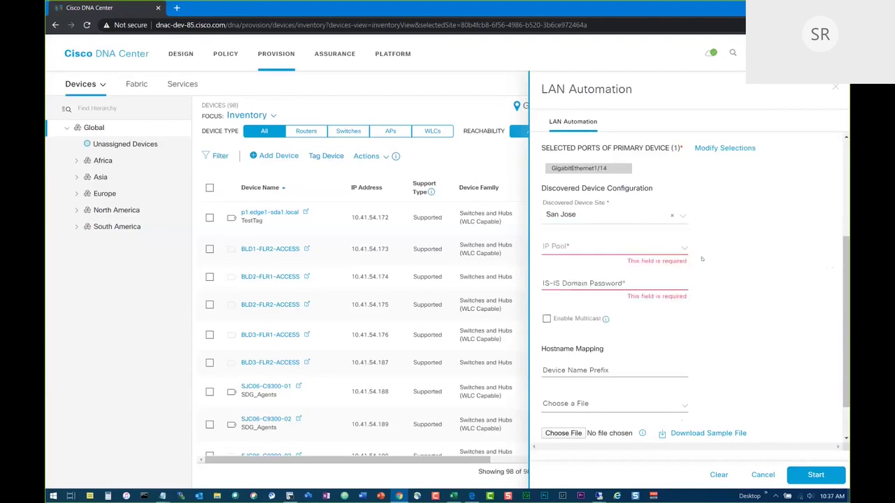
Enter the IS-IS domain password and attempt to start the LAN Automation session.
left_click(624, 283)
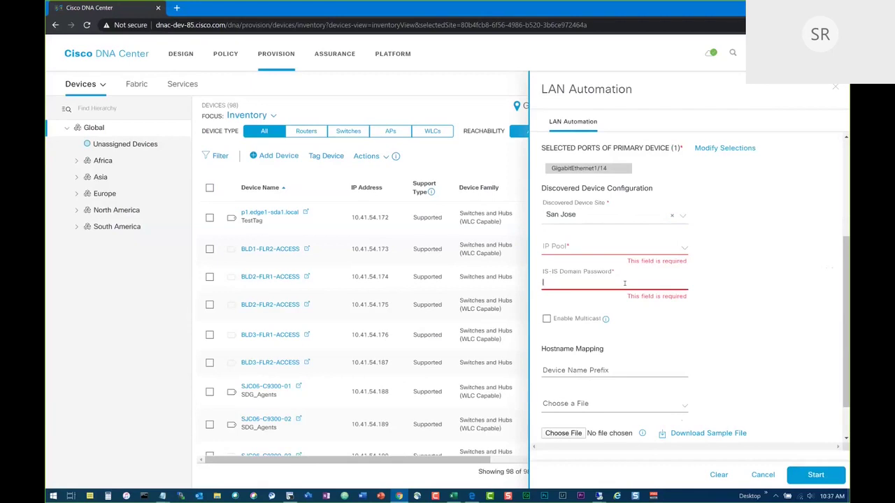
type("cisco")
left_click(631, 369)
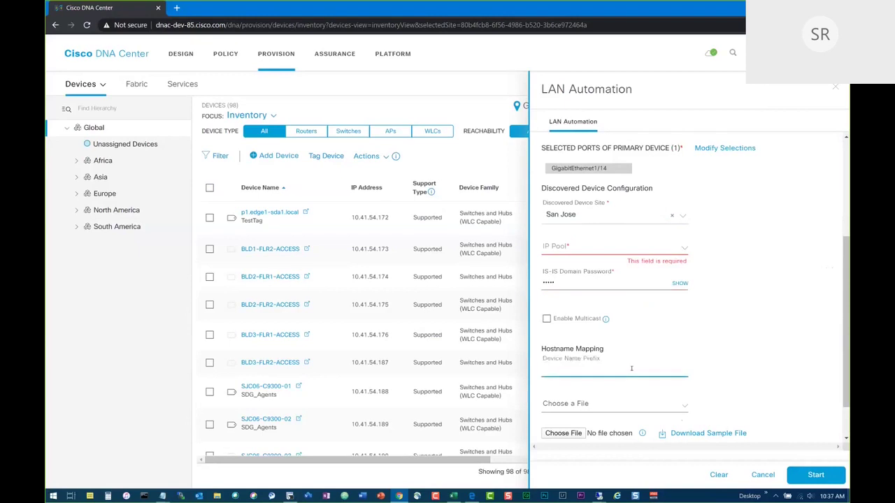
scroll(632, 371, "down", 1)
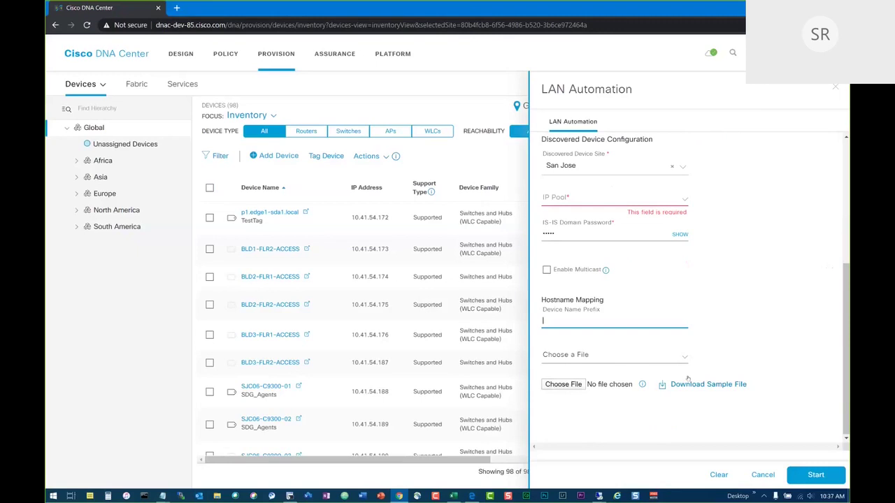
left_click(822, 476)
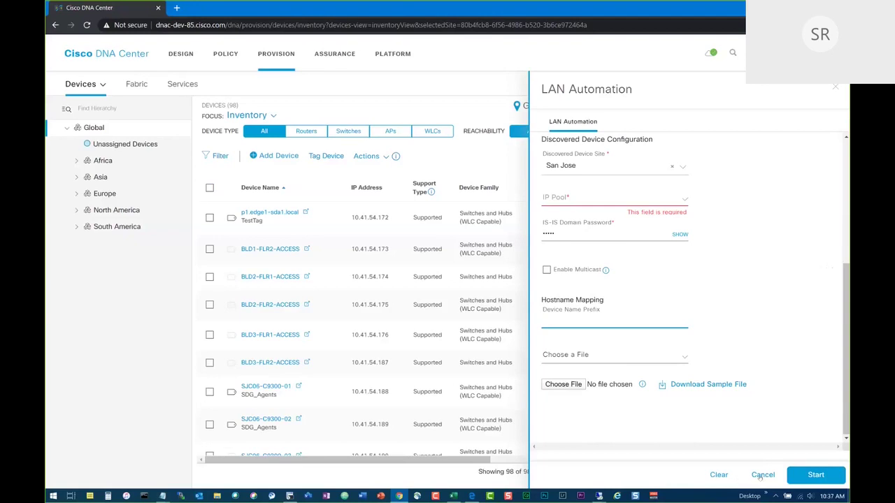
Cancel the LAN Automation setup without starting it and open the Focus view selector.
left_click(762, 474)
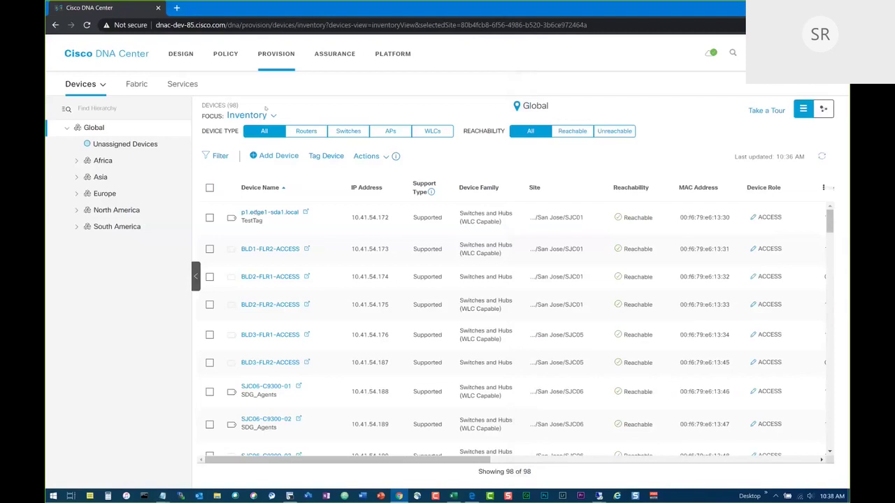
left_click(272, 116)
Switch the device list to Software Images focus and select the four Needs Update switches.
left_click(248, 115)
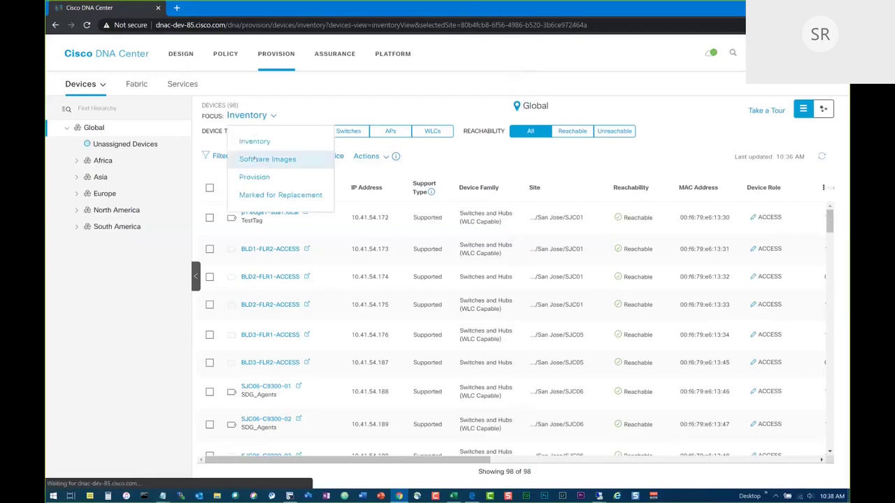
left_click(253, 156)
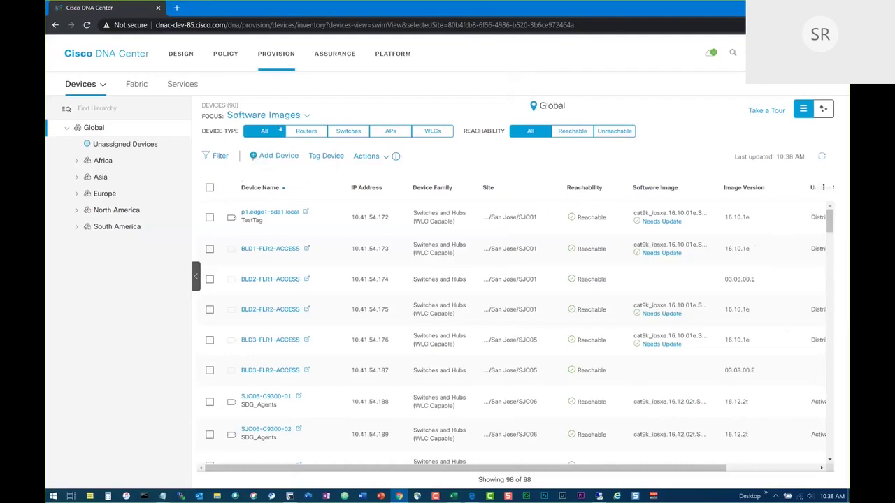
left_click(272, 115)
left_click(271, 158)
left_click(210, 217)
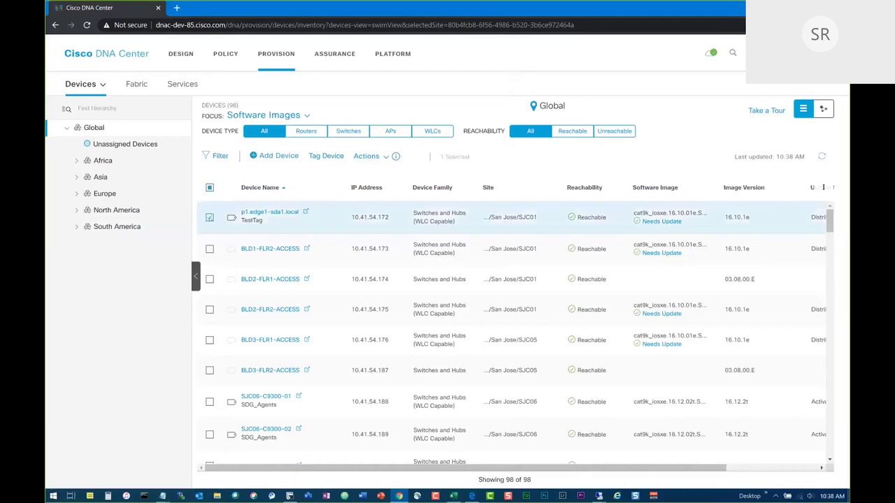
left_click(210, 249)
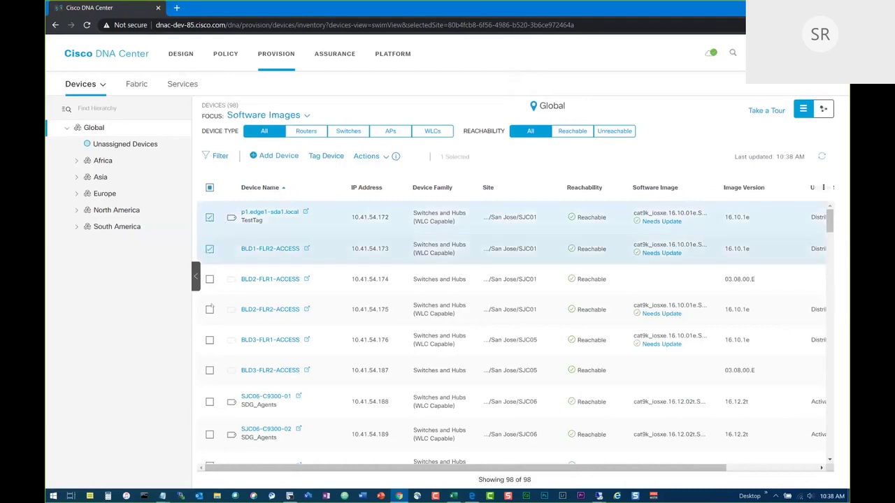
left_click(210, 310)
left_click(210, 341)
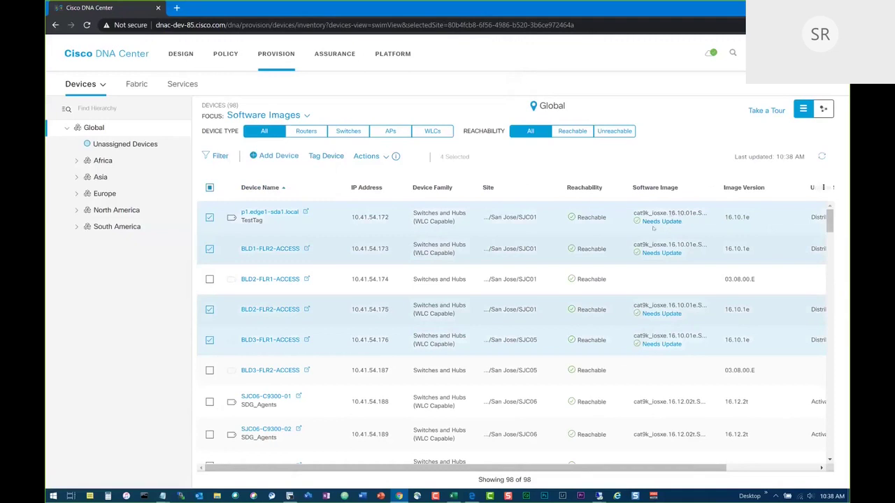
Update the image on the four switches, distributing now and activating right after distribution.
left_click(365, 156)
mouse_move(392, 198)
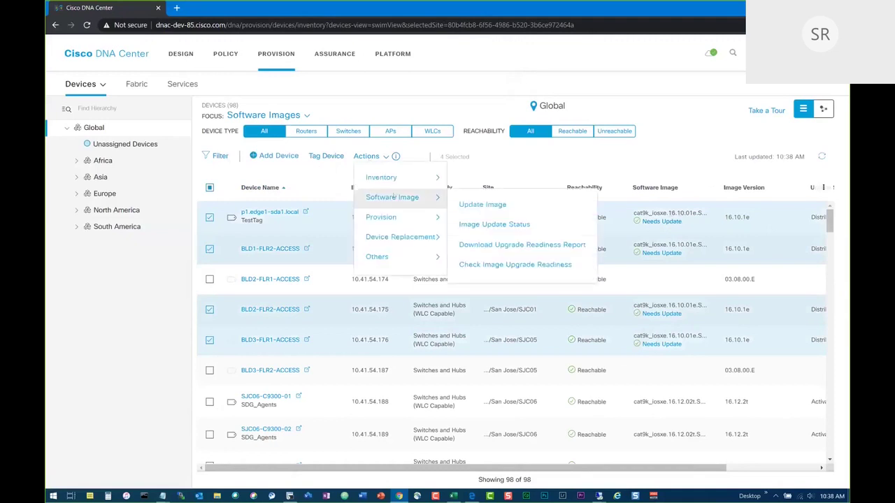
left_click(485, 205)
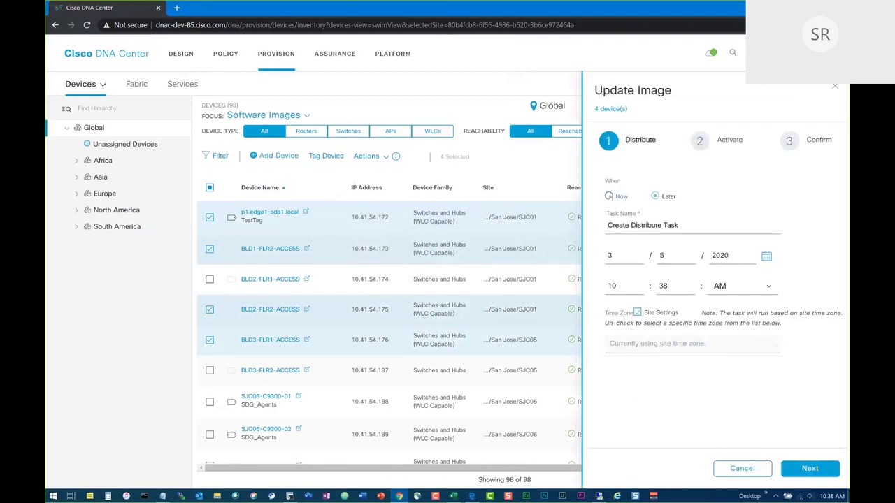
left_click(609, 197)
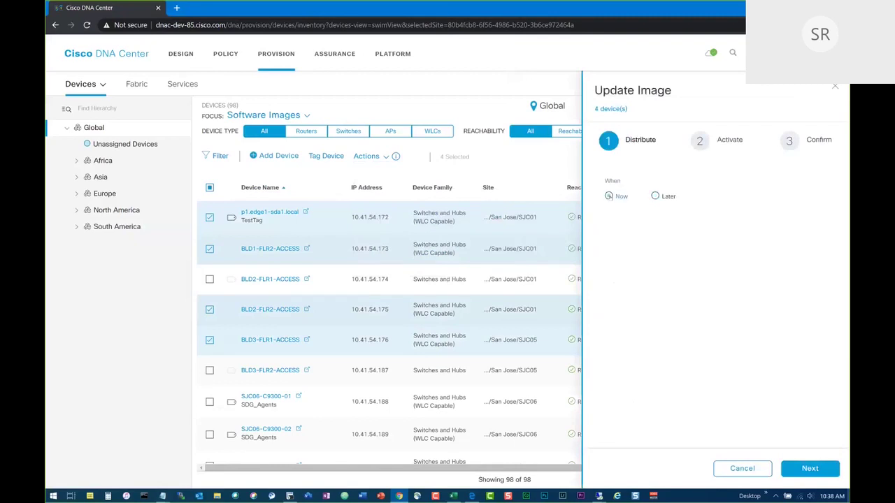
left_click(810, 468)
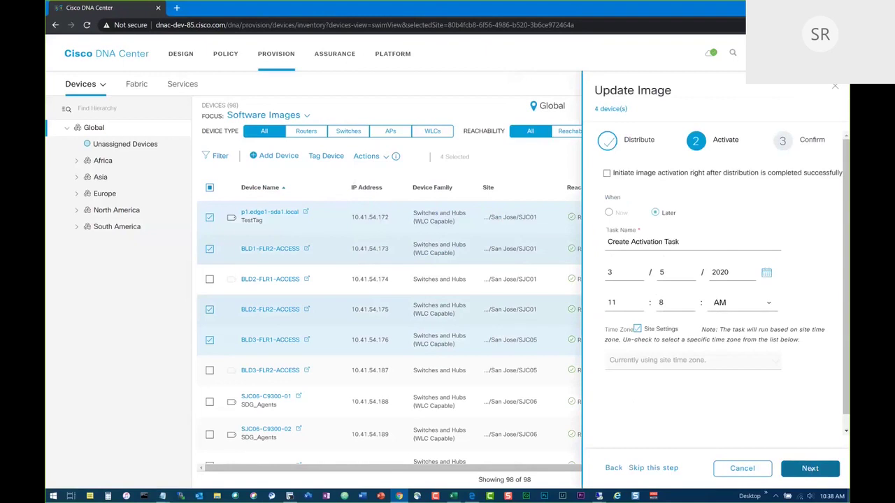
left_click(606, 173)
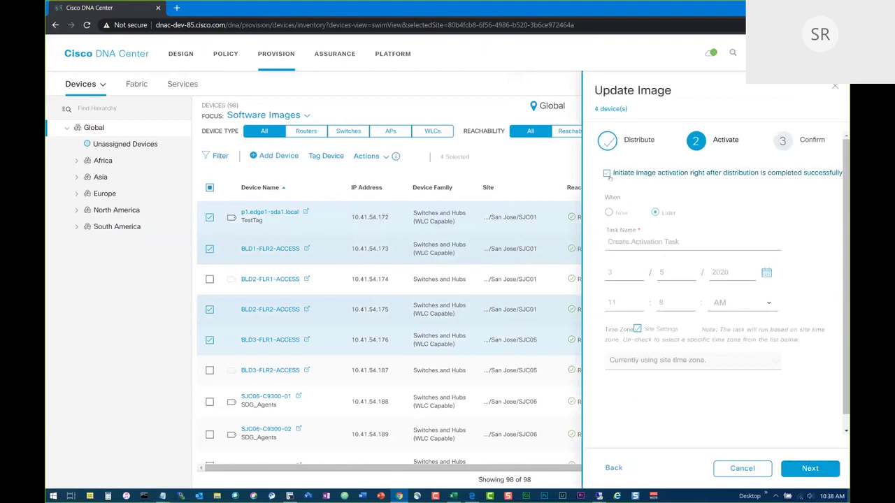
left_click(809, 468)
left_click(809, 468)
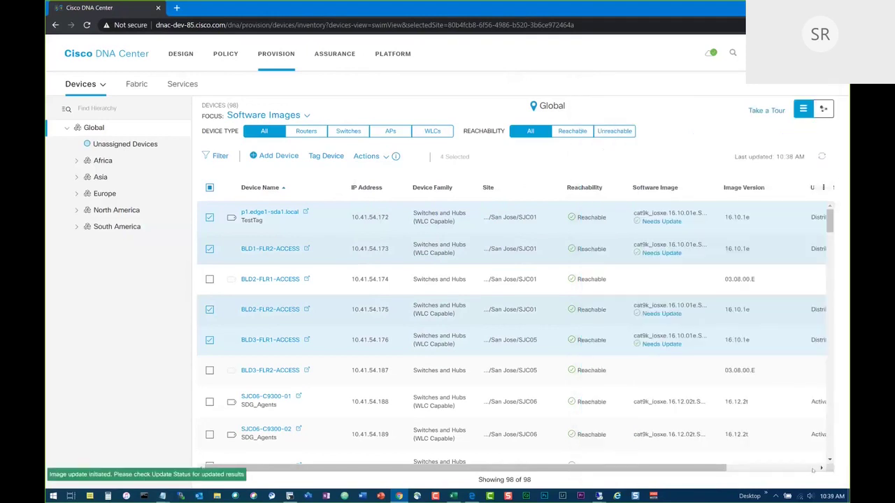
Check Image Update Status for the four distribution tasks, then set Focus back to Inventory.
left_click(368, 156)
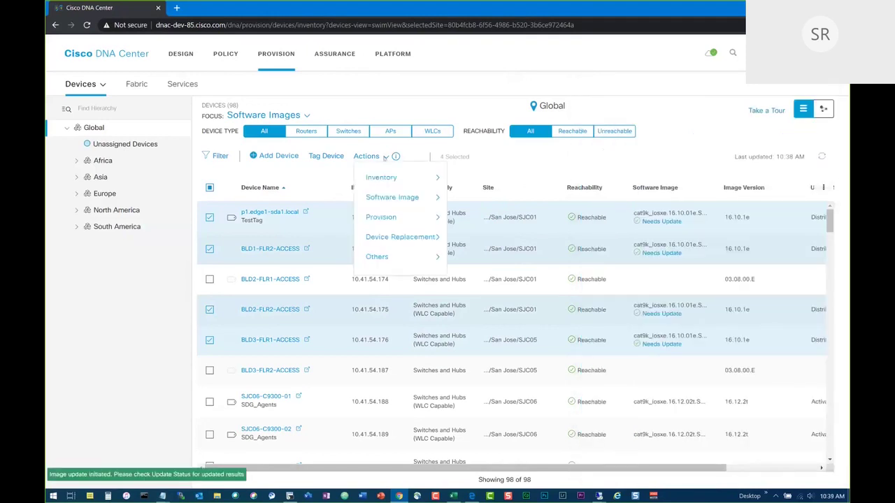
mouse_move(388, 198)
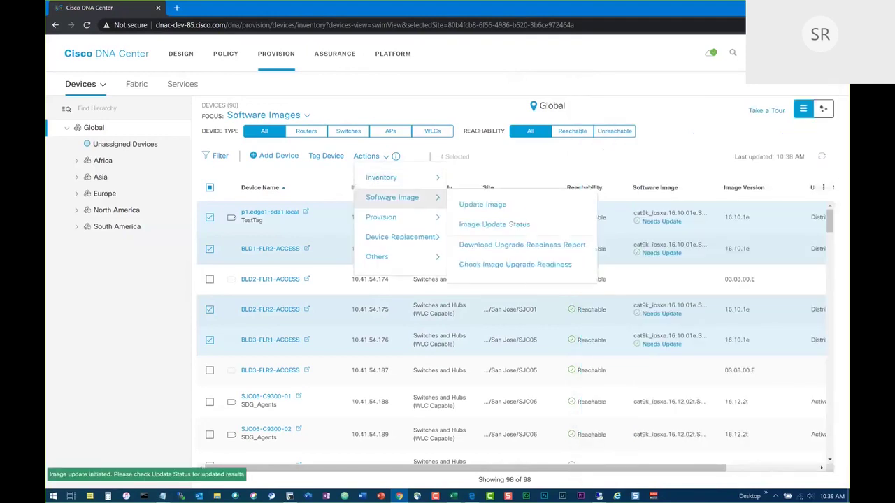
left_click(483, 224)
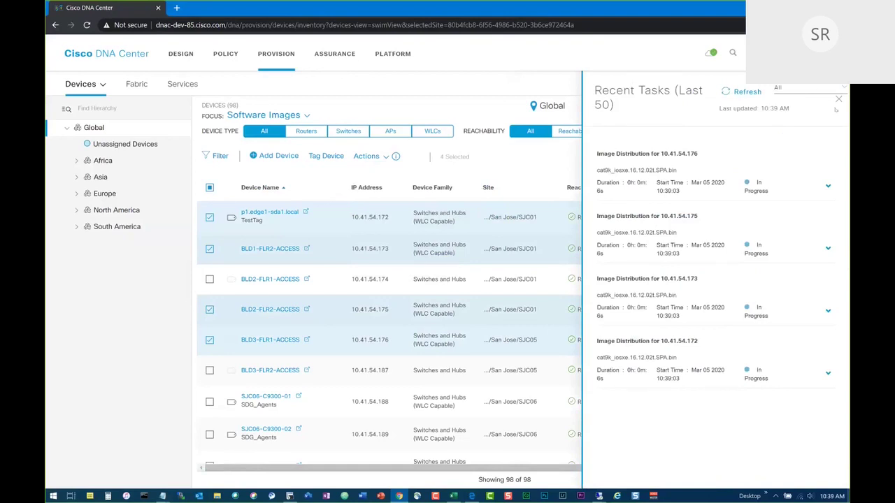
left_click(837, 100)
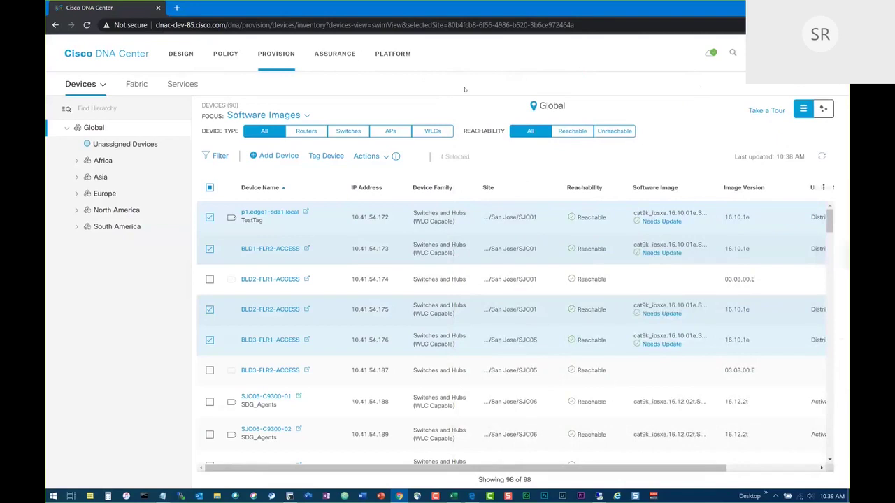
mouse_move(294, 116)
left_click(253, 141)
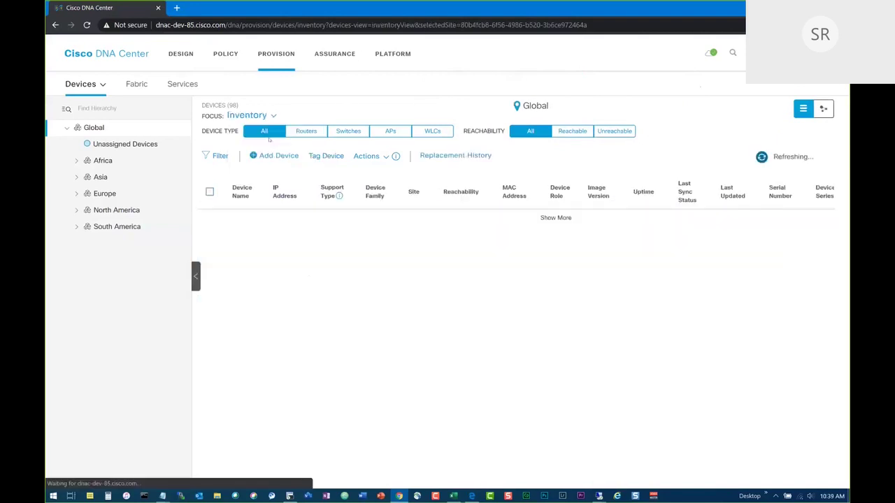
Filter to Unreachable devices and mark switch PLS06-C9300-01 for replacement.
left_click(610, 133)
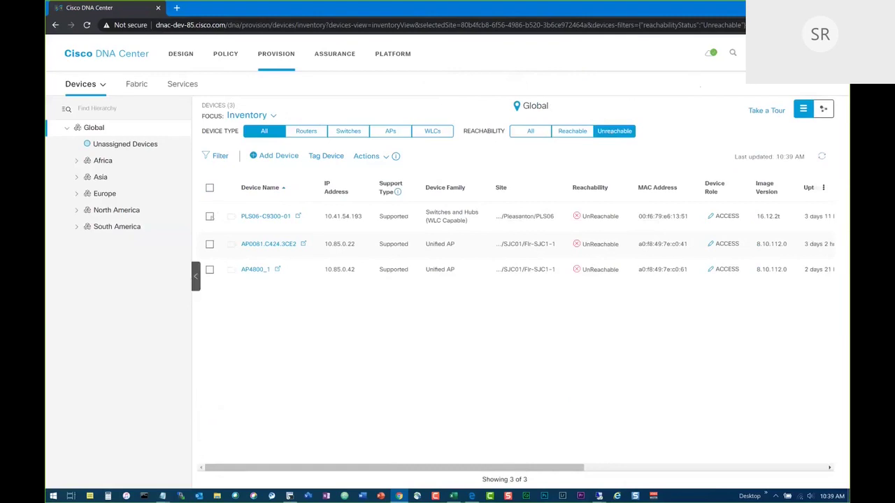
left_click(209, 216)
left_click(366, 156)
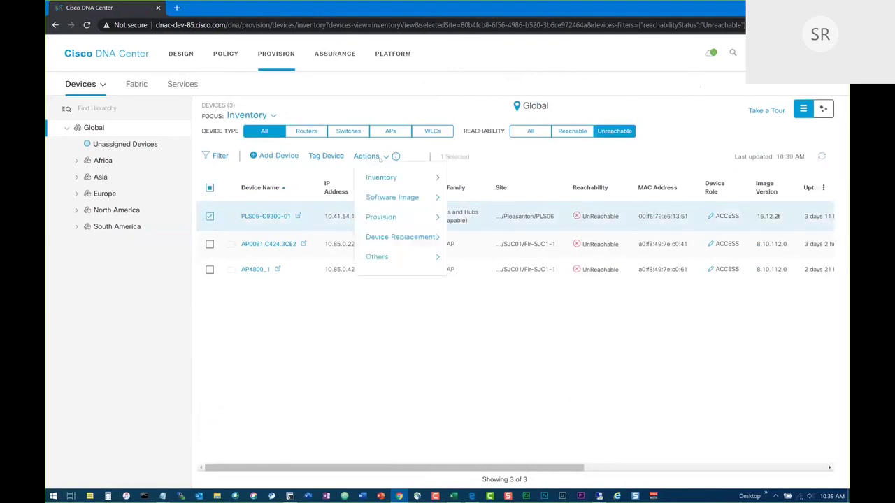
mouse_move(400, 237)
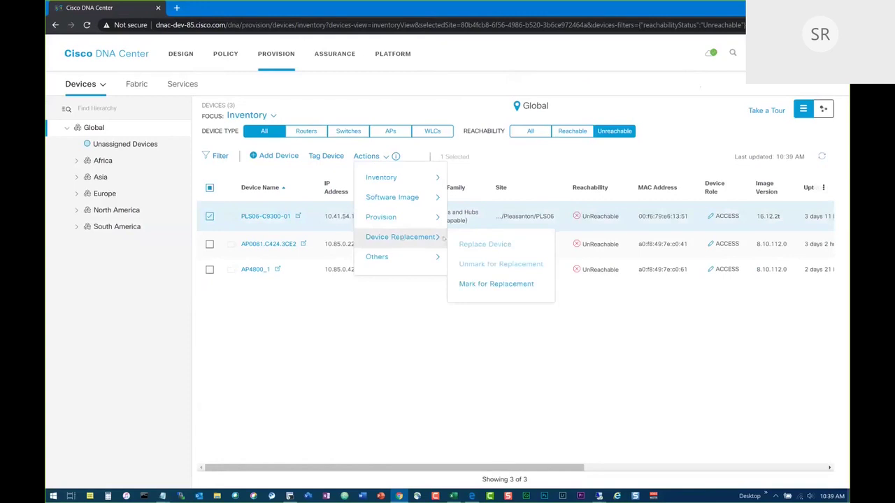
left_click(488, 286)
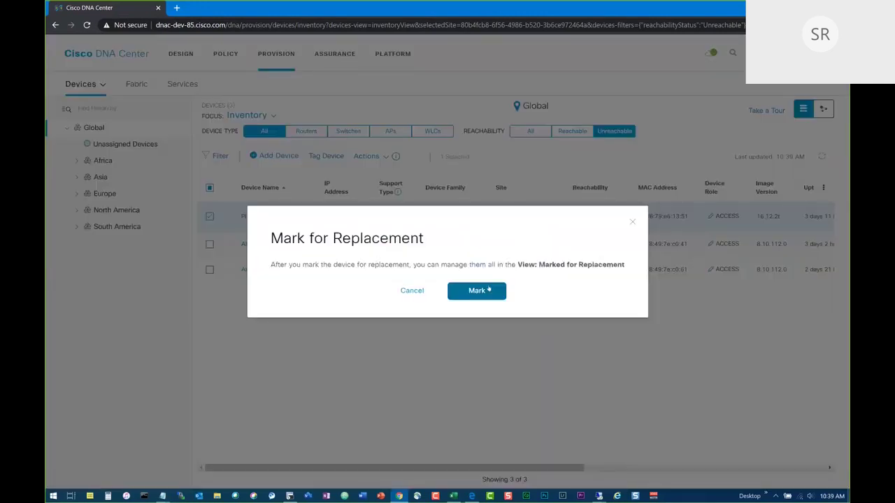
left_click(477, 290)
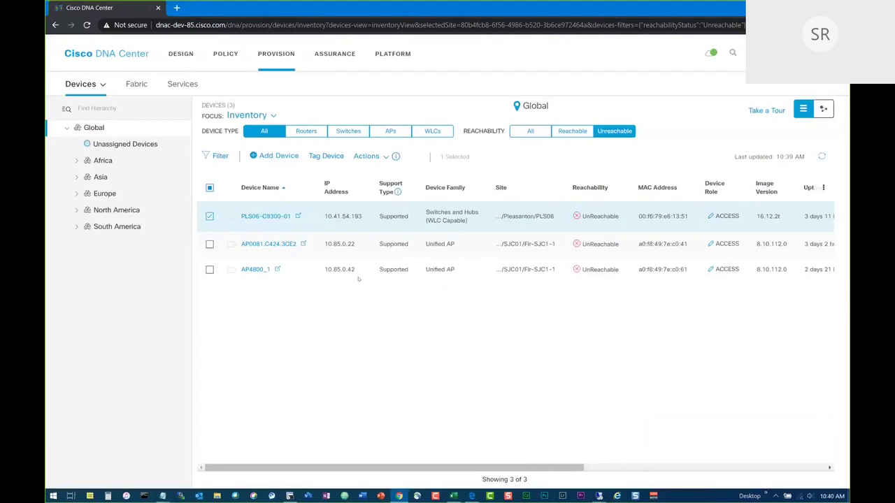
left_click(271, 115)
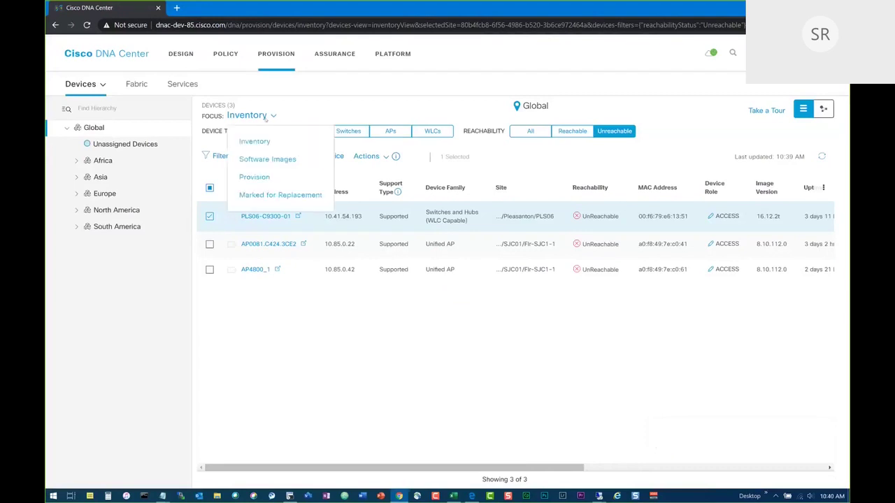
Focus on Marked for Replacement devices and start the Replace Device workflow for the switch.
left_click(276, 196)
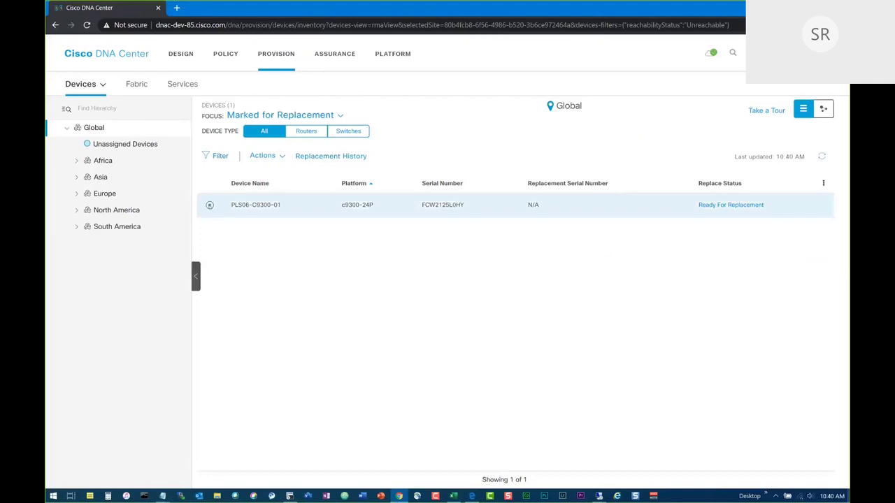
left_click(209, 205)
left_click(266, 155)
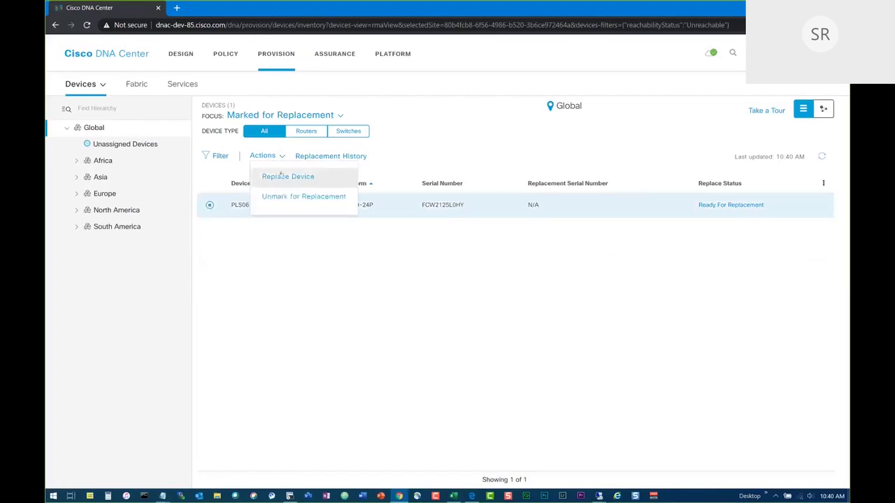
left_click(280, 178)
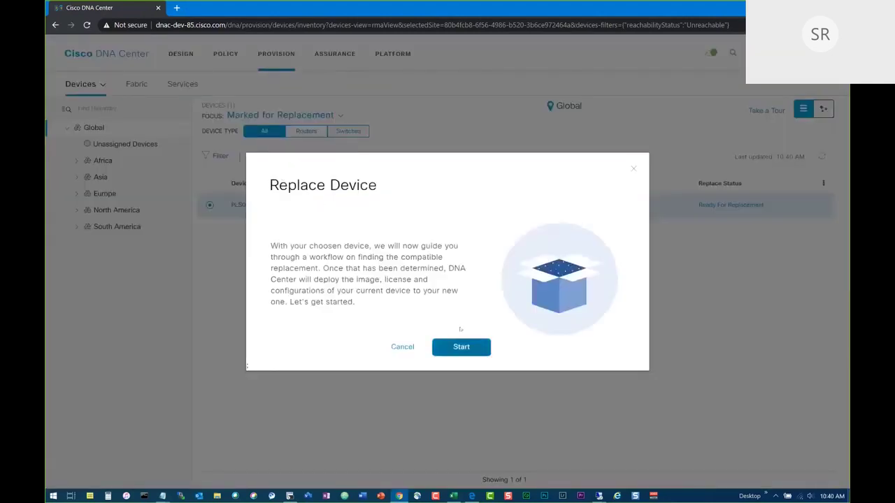
left_click(461, 346)
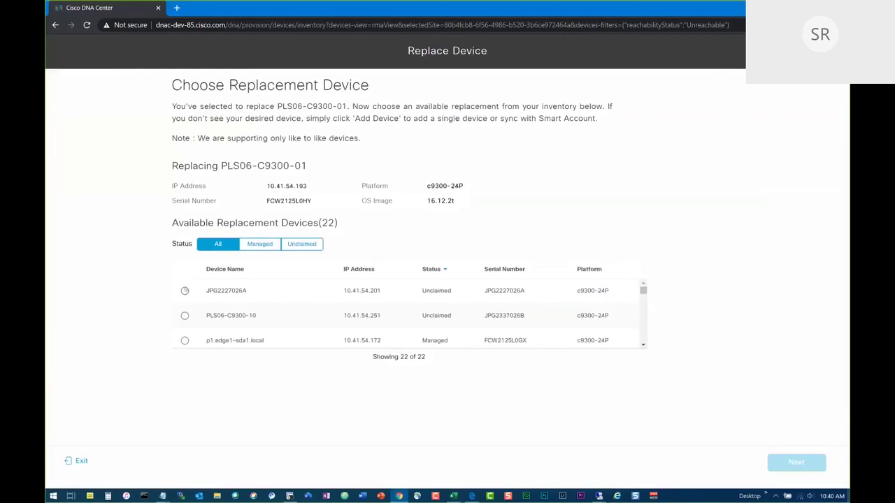
Choose JPG2227026A as the replacement, schedule it Now, submit, and return to Devices.
left_click(184, 290)
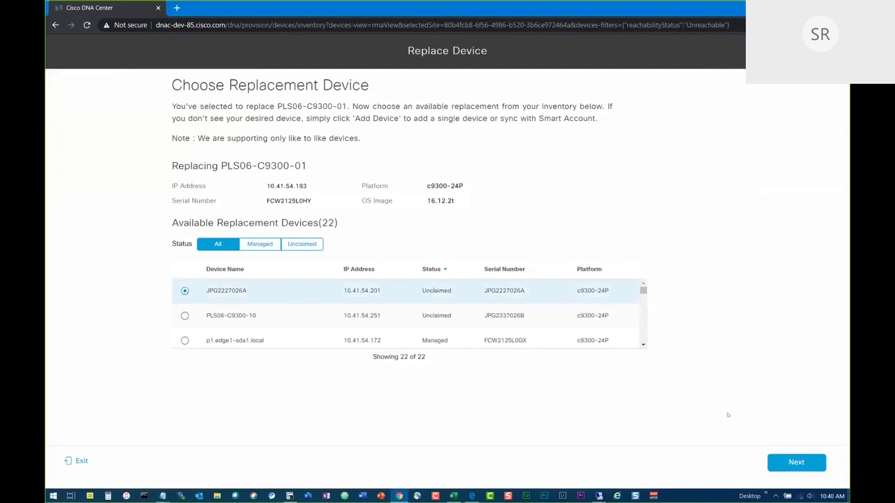
left_click(795, 462)
left_click(795, 461)
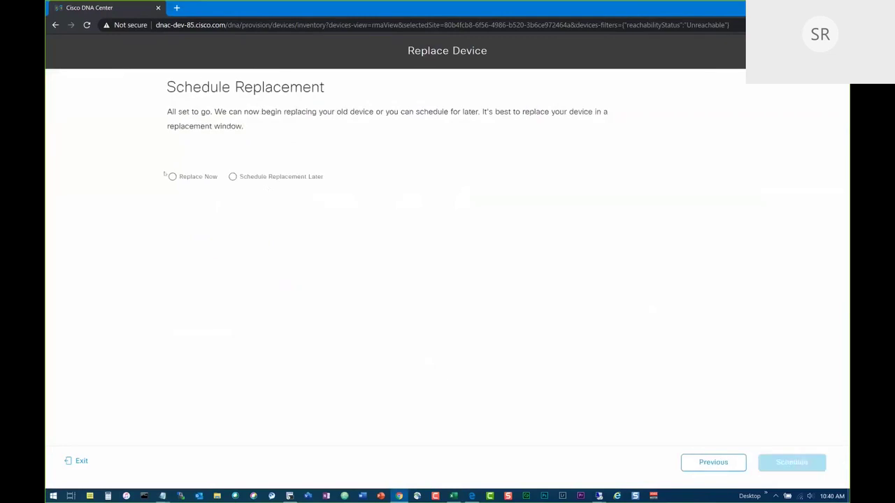
left_click(173, 176)
left_click(796, 462)
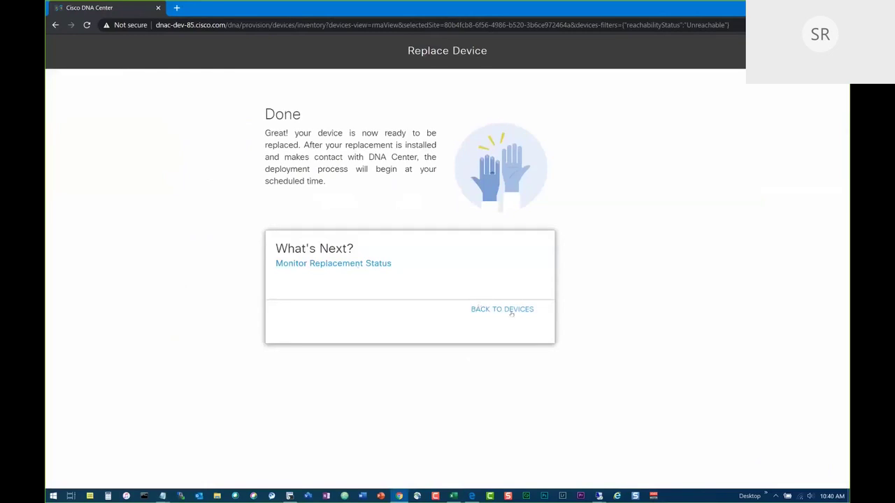
left_click(513, 312)
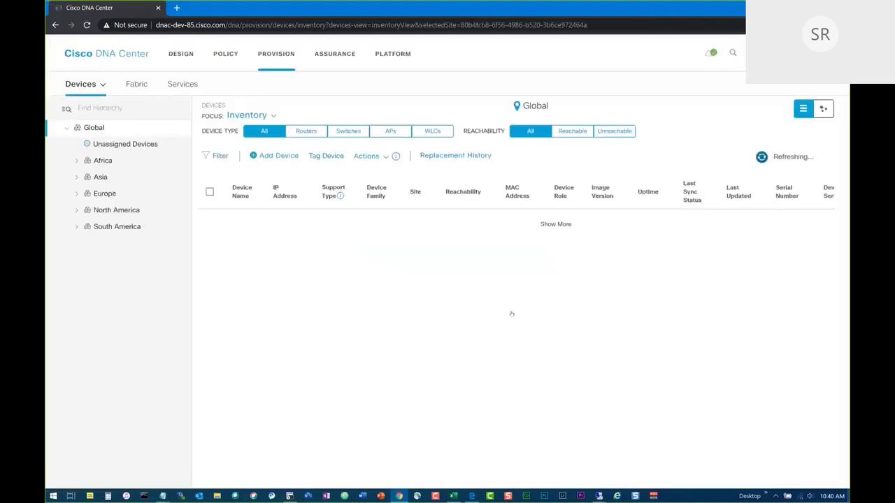
Switch Focus to Software Images and check Image Update Status, which lists no tasks.
left_click(249, 115)
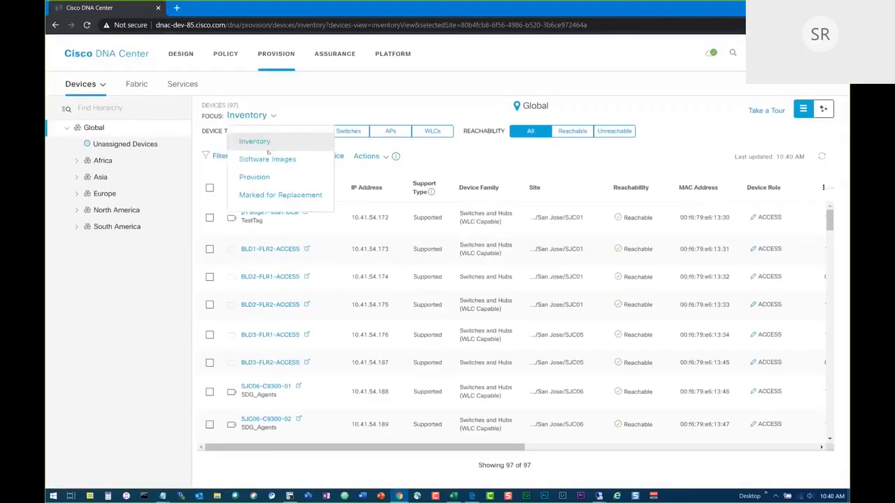
left_click(268, 160)
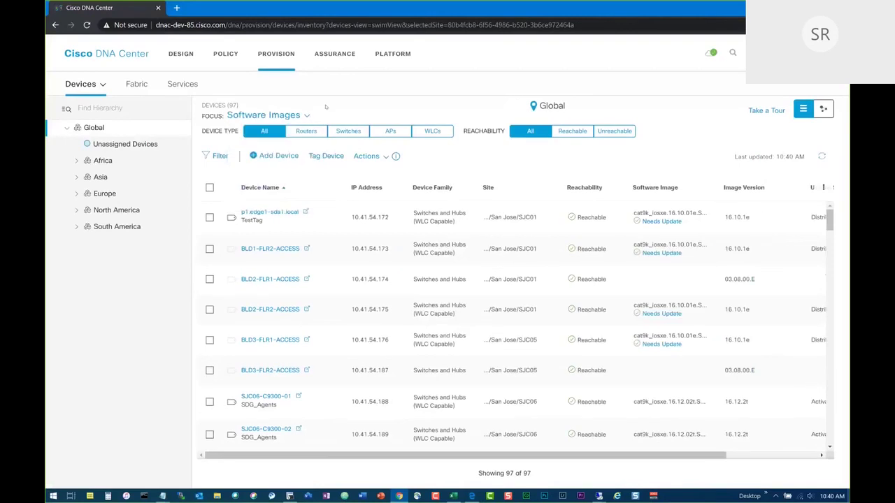
left_click(366, 156)
mouse_move(433, 198)
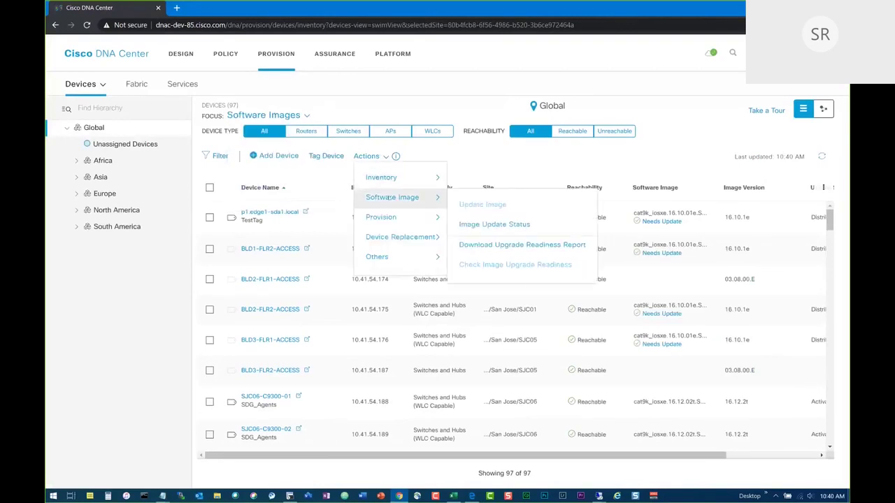
left_click(489, 225)
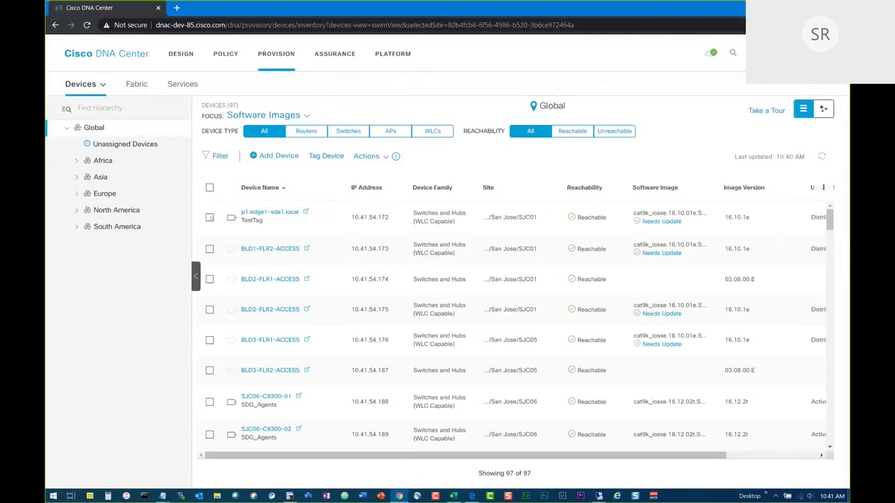
left_click(381, 157)
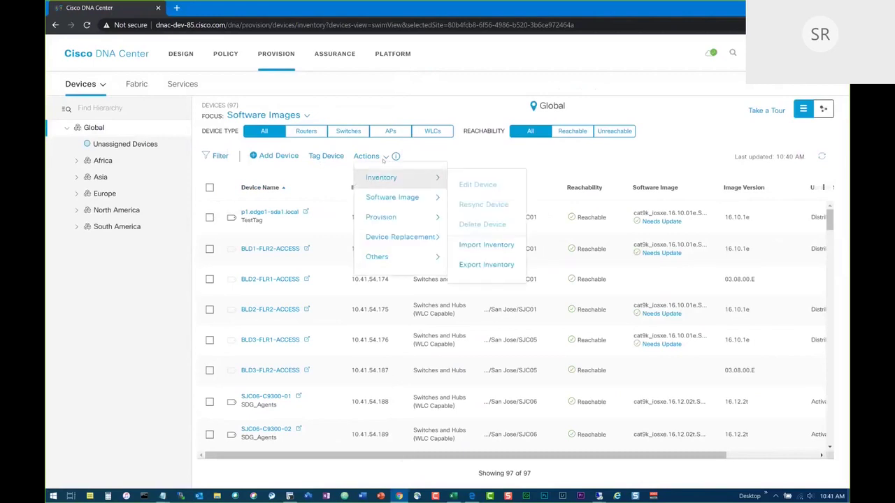
mouse_move(391, 197)
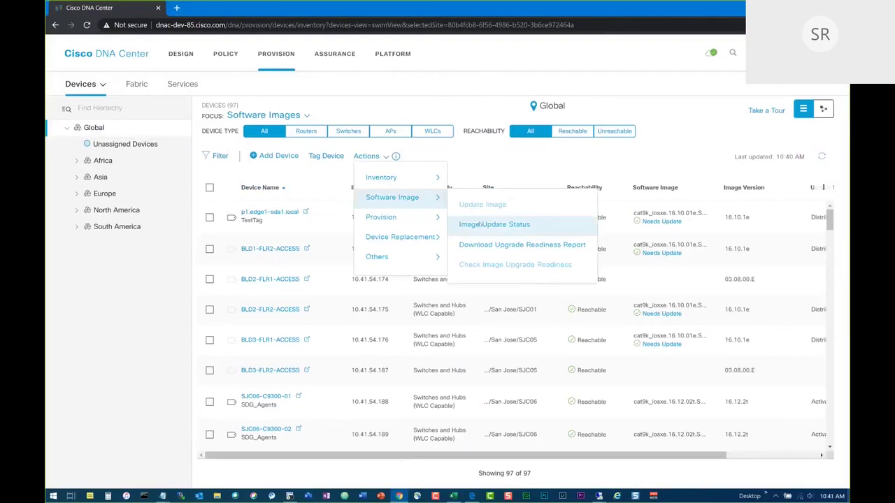
left_click(489, 225)
left_click(833, 98)
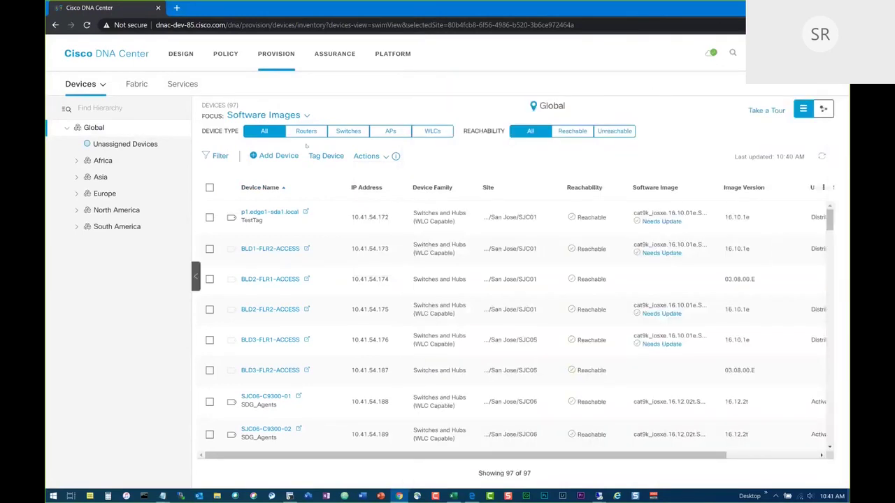
left_click(366, 157)
Go to the SD-Access fabrics overview and open SanJose_Fabric.
mouse_move(378, 198)
left_click(77, 87)
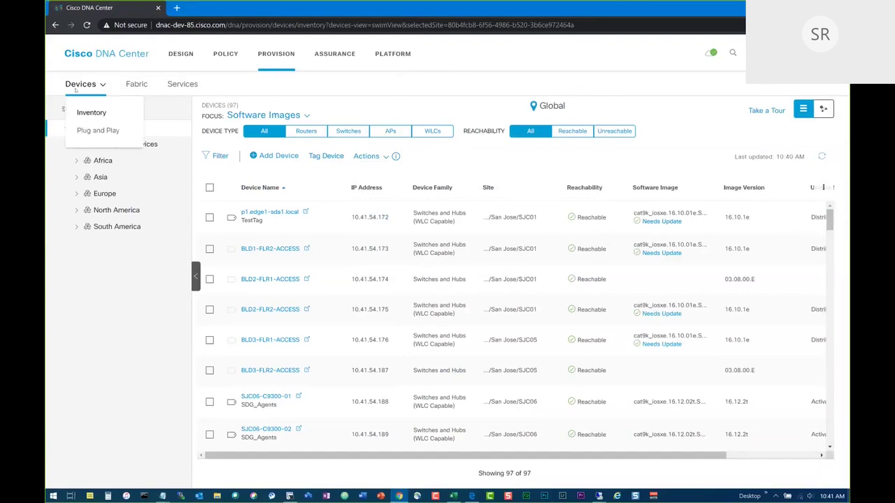
left_click(135, 85)
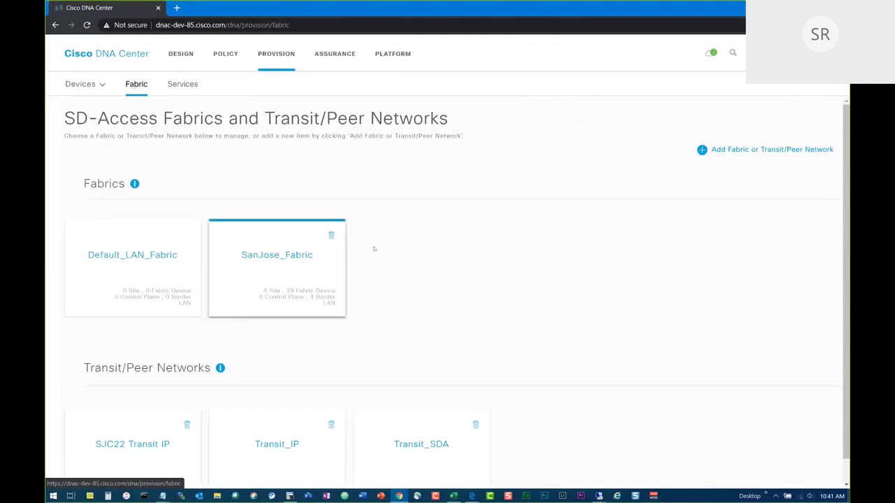
mouse_move(134, 183)
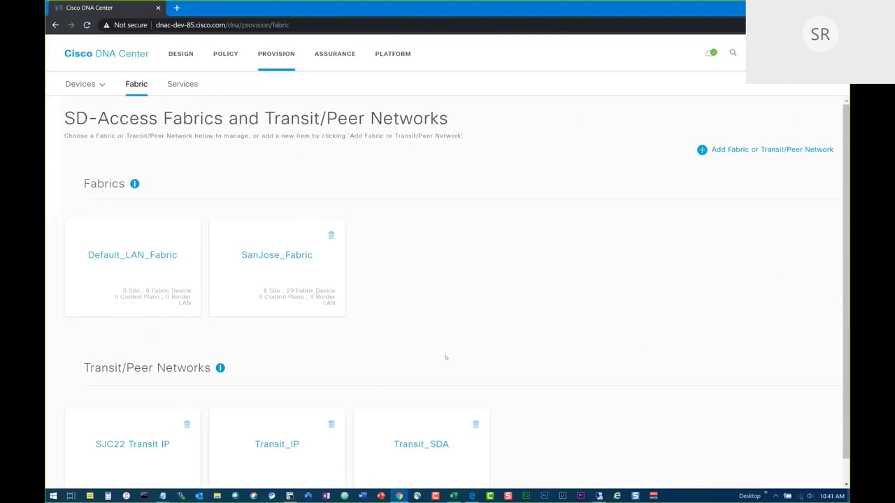
left_click(288, 266)
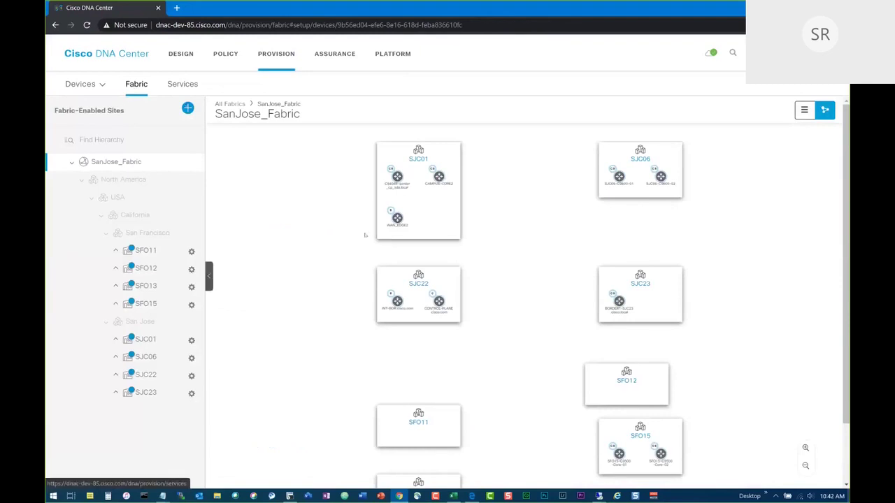
Open and cancel the Add Transit/Peer Network form, then reopen the SanJose_Fabric site map.
left_click(133, 86)
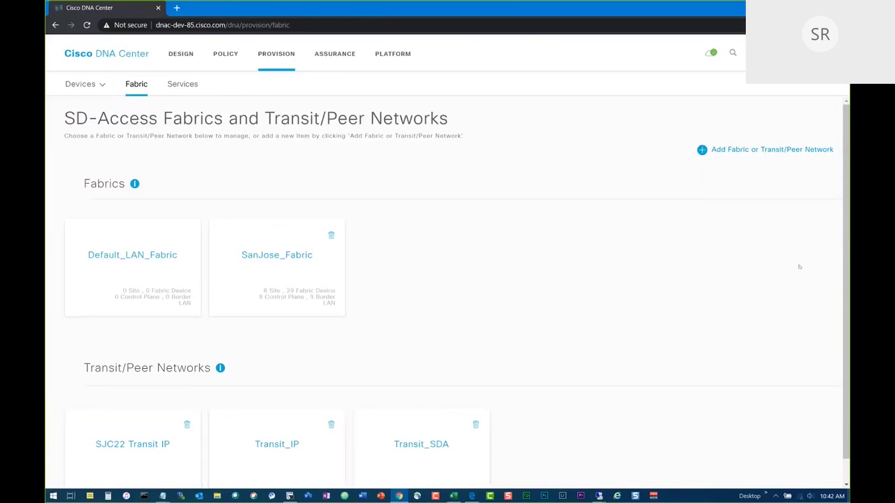
left_click(768, 150)
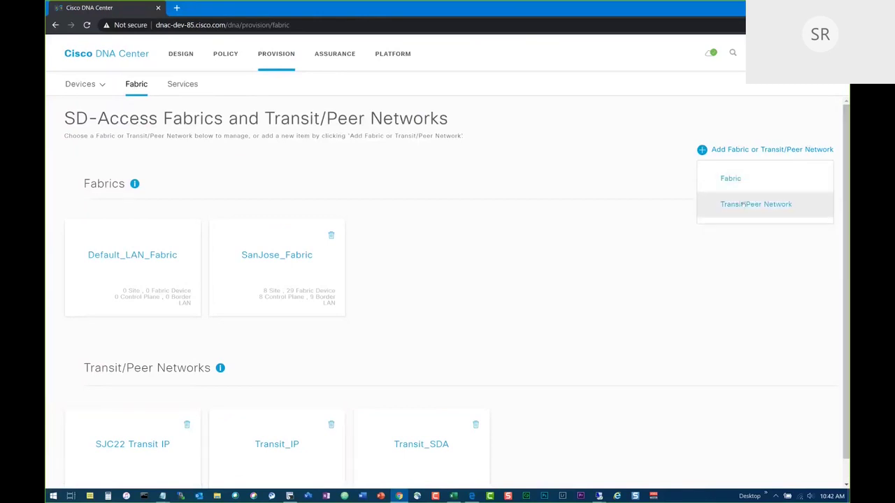
left_click(751, 204)
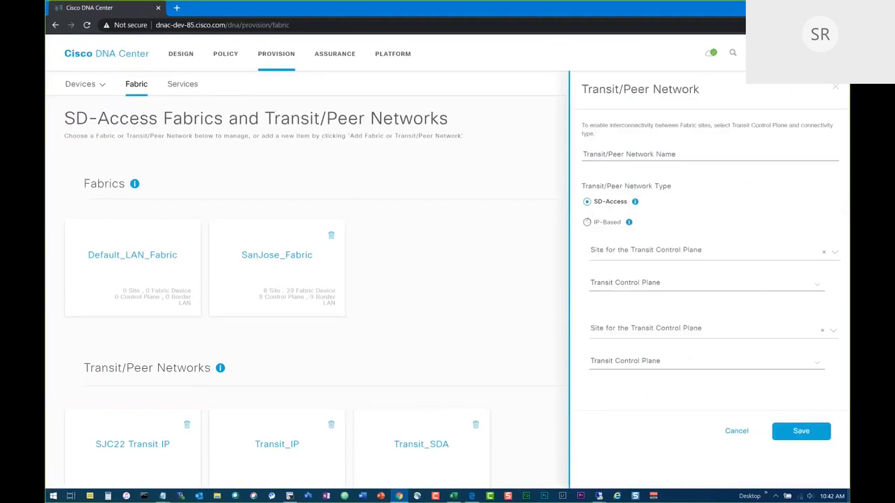
left_click(736, 431)
left_click(308, 274)
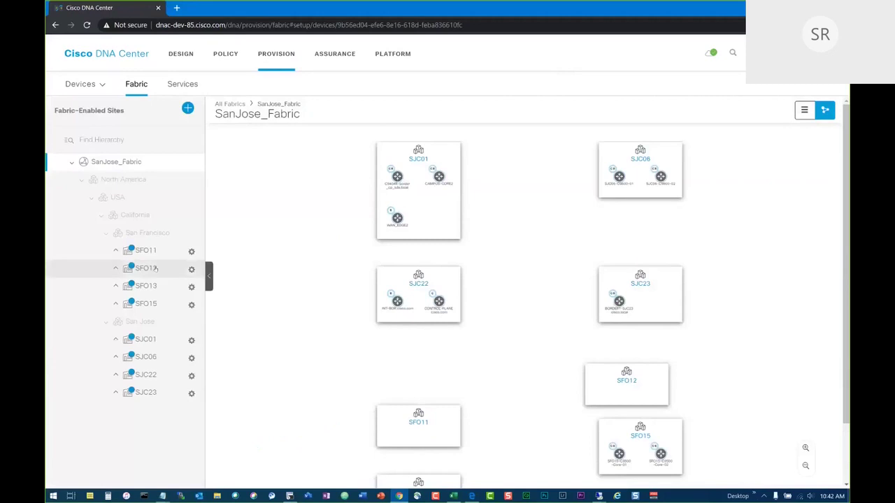
In SFO11, make SFO11-C9300-Edge-01 a border node with AS 65011 and SDA: Transit_SDA.
left_click(144, 250)
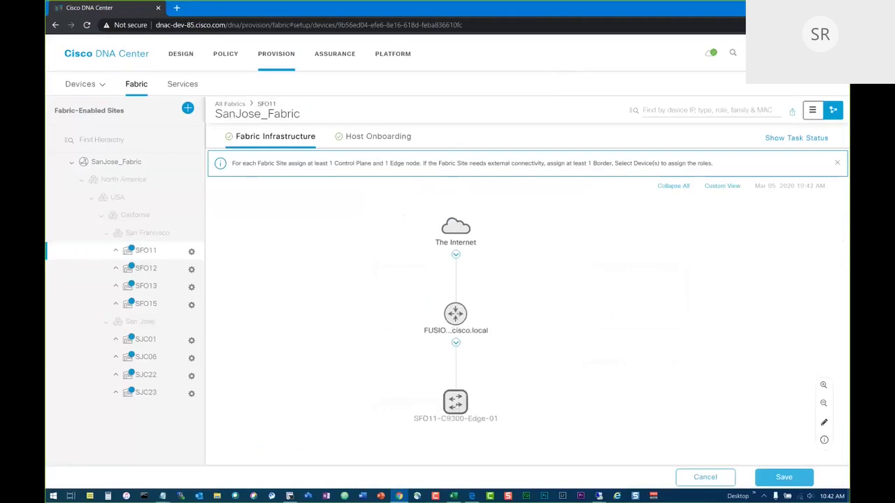
left_click(458, 400)
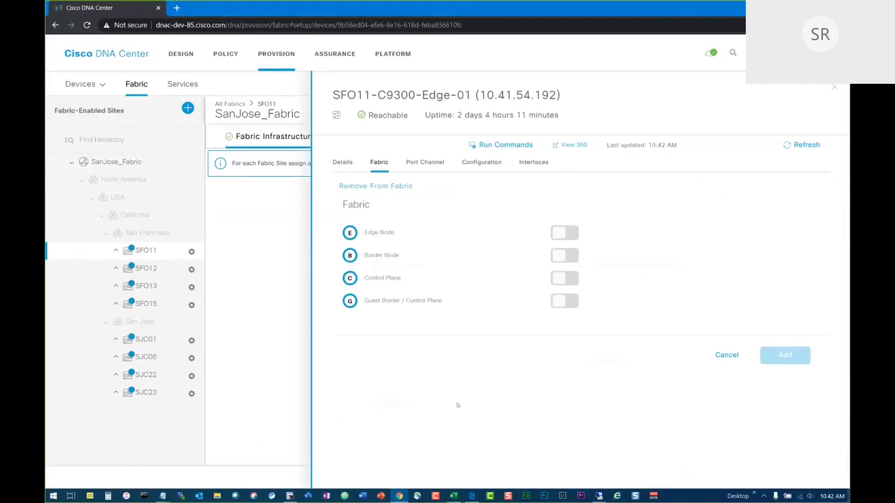
left_click(565, 255)
left_click(343, 206)
type("65011")
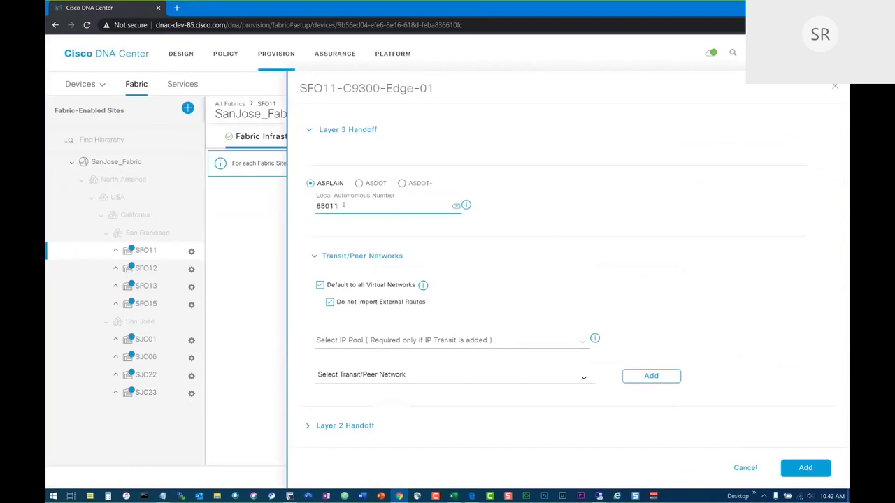
left_click(496, 378)
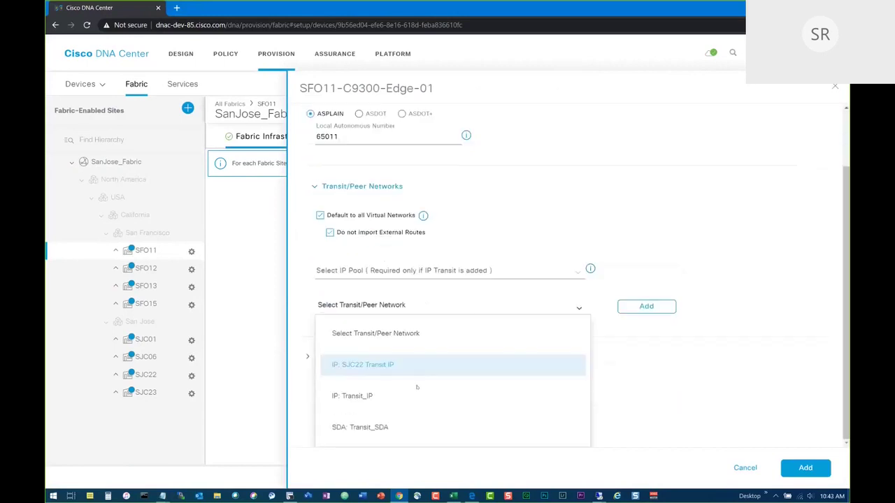
left_click(392, 427)
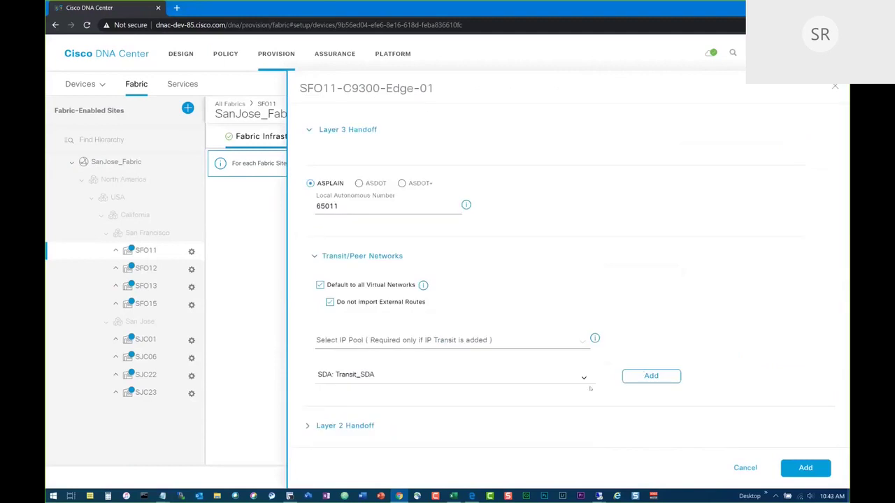
left_click(628, 376)
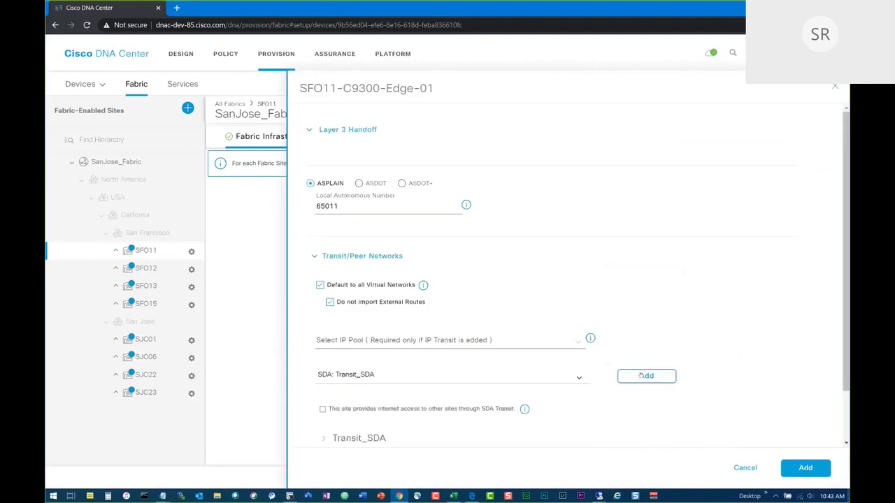
left_click(805, 467)
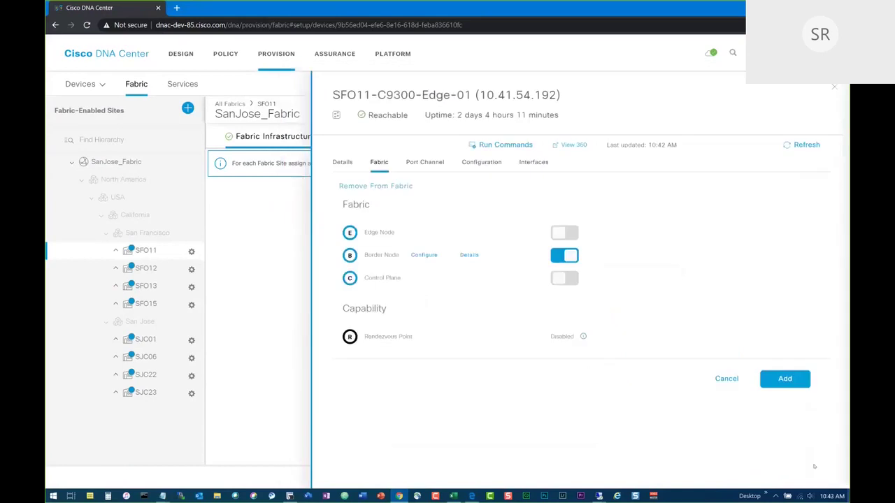
Add control plane and edge roles to SFO11-C9300-Edge-01, save, and apply now.
left_click(567, 280)
left_click(567, 234)
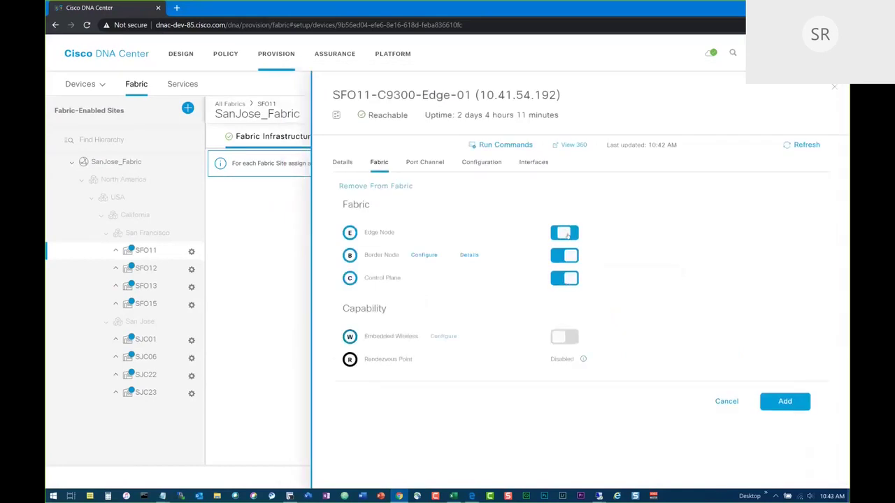
left_click(784, 402)
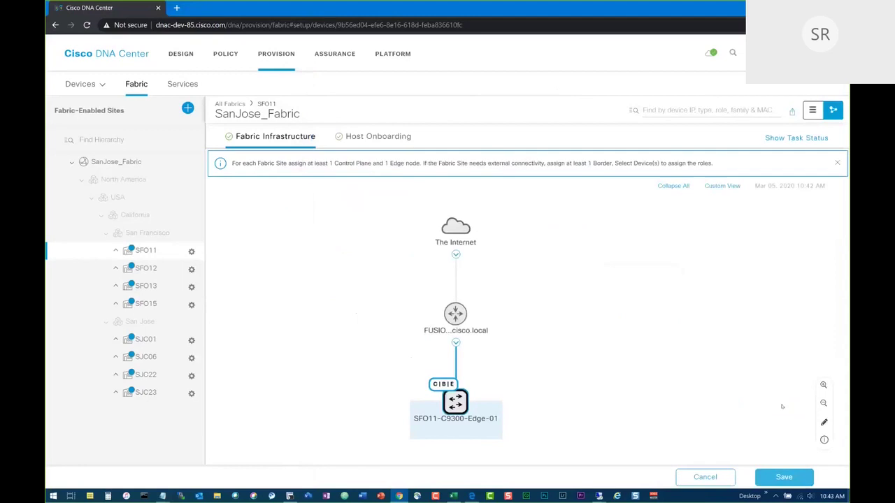
left_click(781, 476)
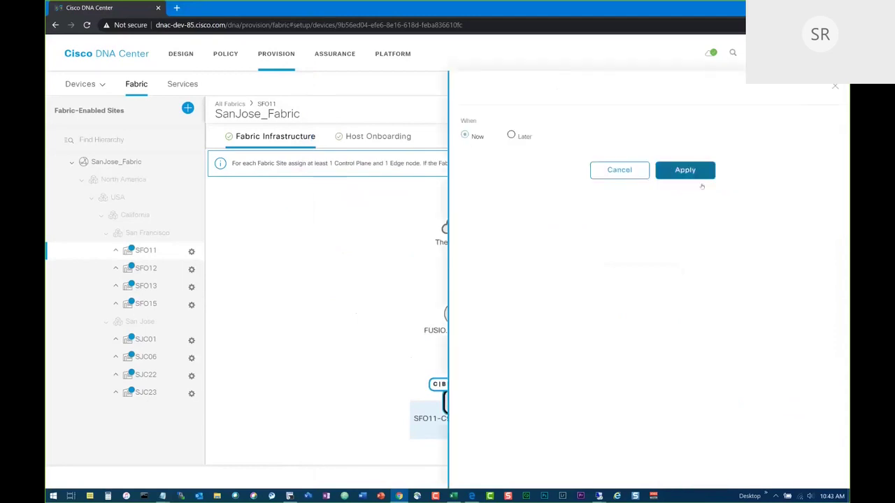
left_click(688, 171)
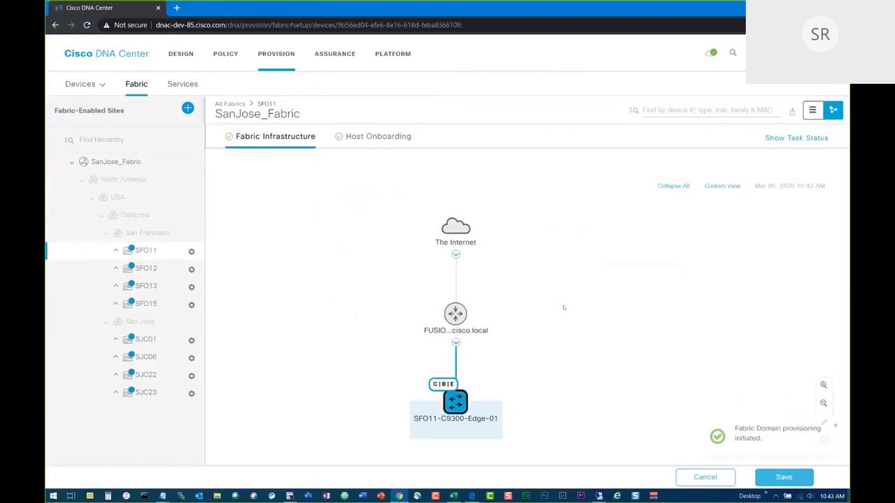
Enable embedded wireless on SFO11-C9300-Edge-01 by activating the C9800 image and setting SFO11 scope.
left_click(457, 403)
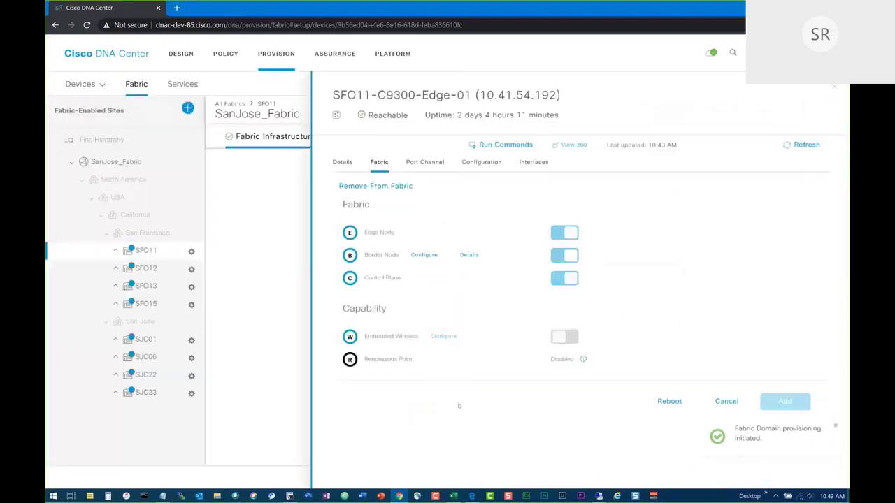
left_click(561, 338)
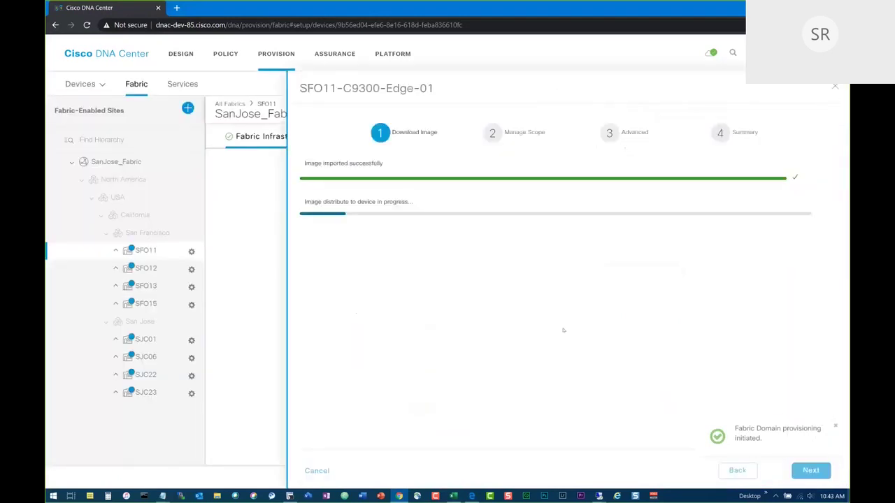
left_click(363, 246)
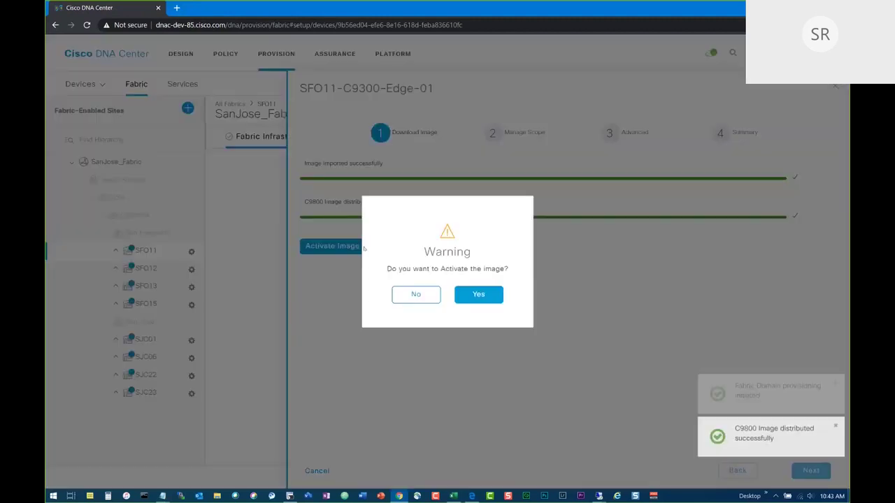
left_click(470, 297)
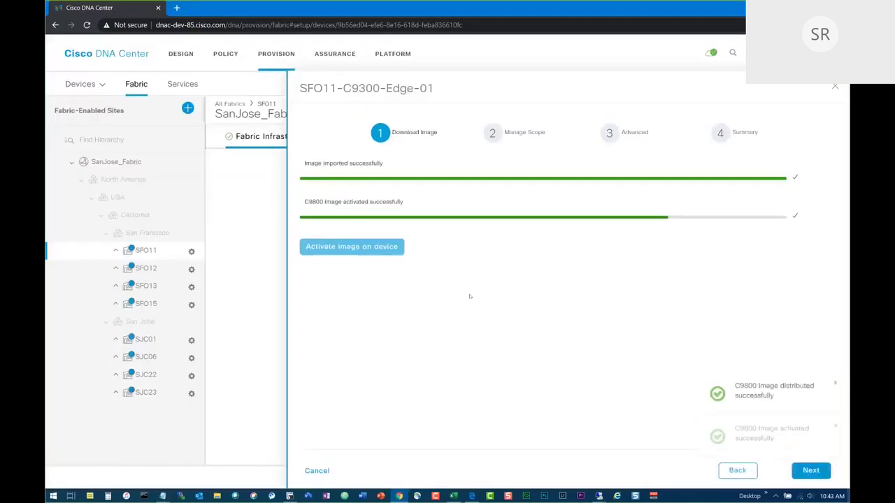
left_click(810, 471)
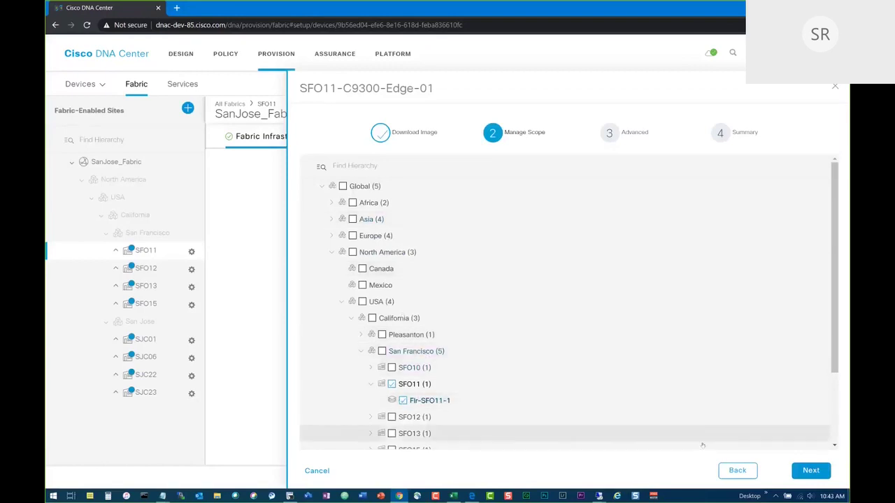
left_click(811, 471)
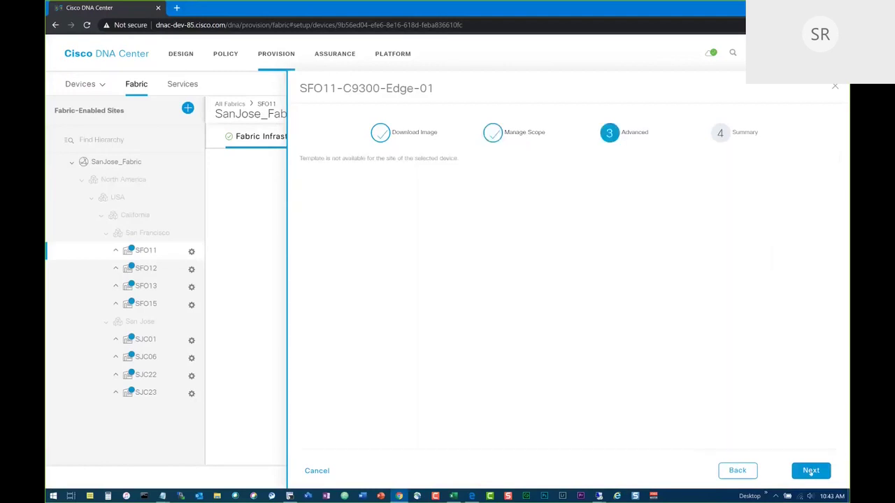
left_click(811, 470)
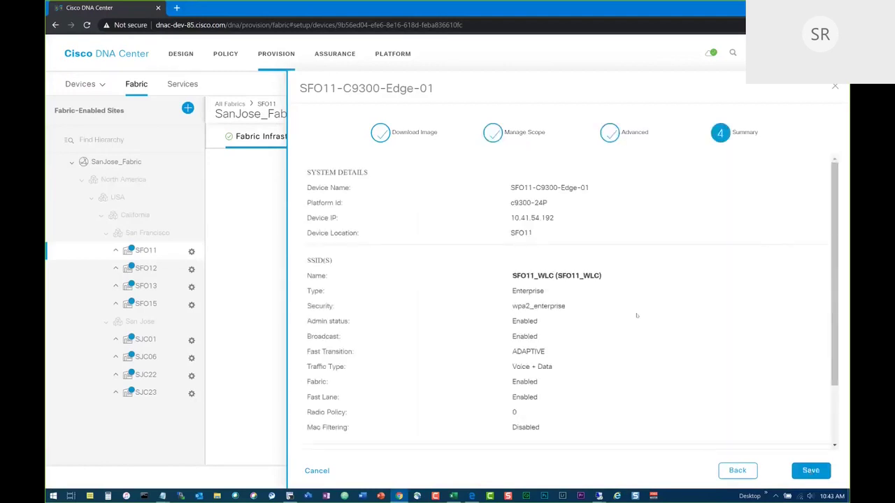
scroll(636, 315, "down", 2)
left_click(810, 470)
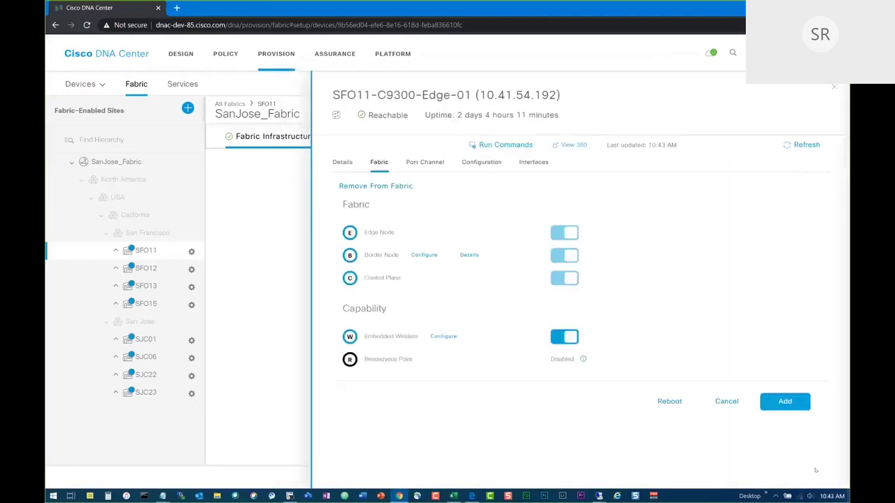
Add SFO11-C9300-Edge-01 with its roles, save the SFO11 fabric, and apply immediately.
left_click(786, 400)
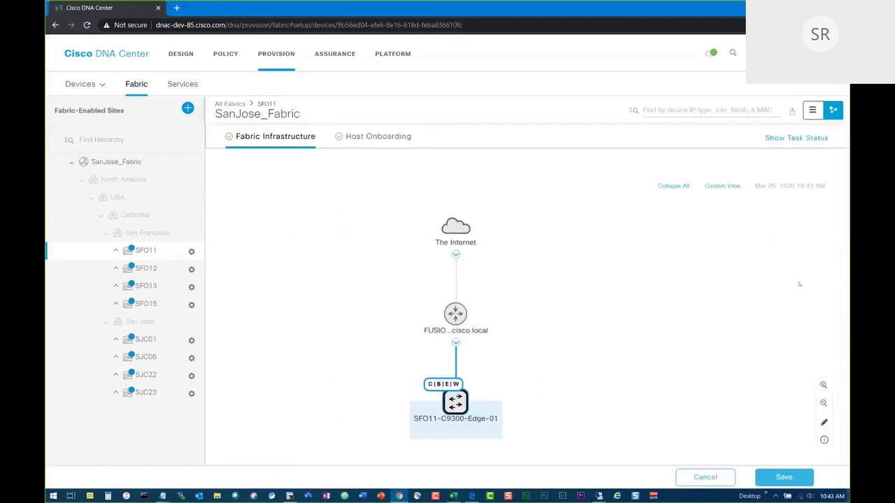
left_click(779, 476)
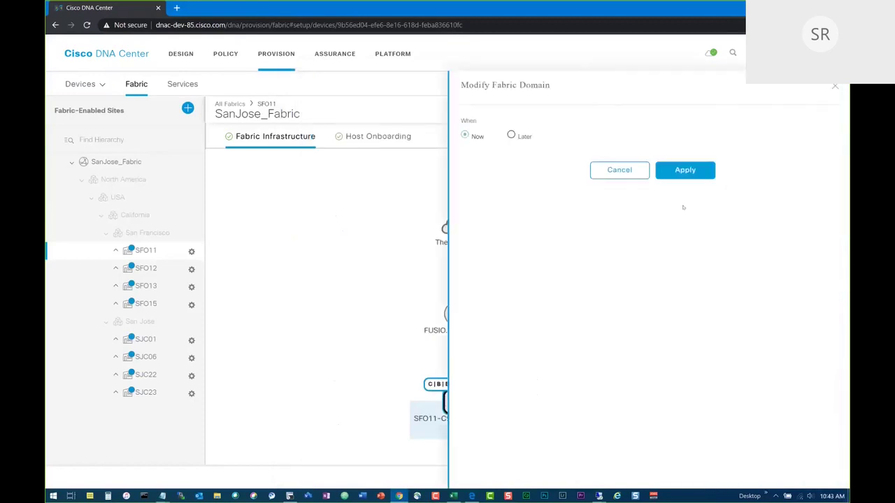
left_click(683, 171)
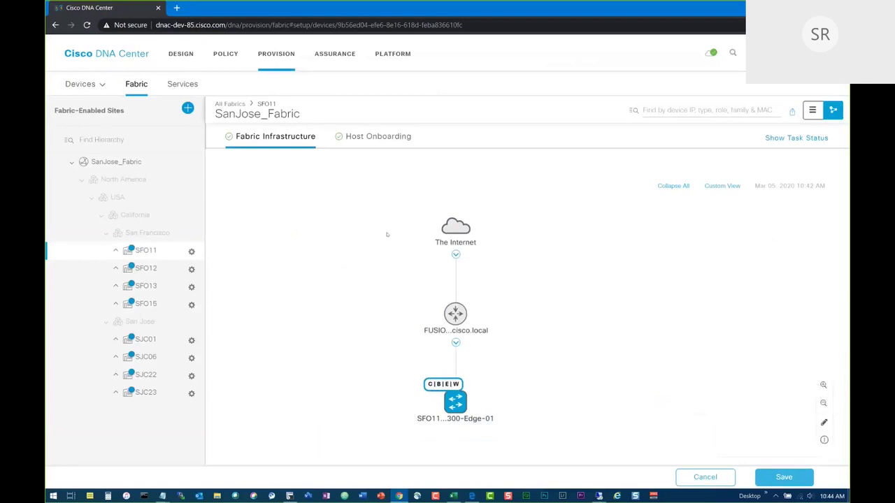
In SFO11 Host Onboarding, choose the Closed Authentication template.
left_click(372, 137)
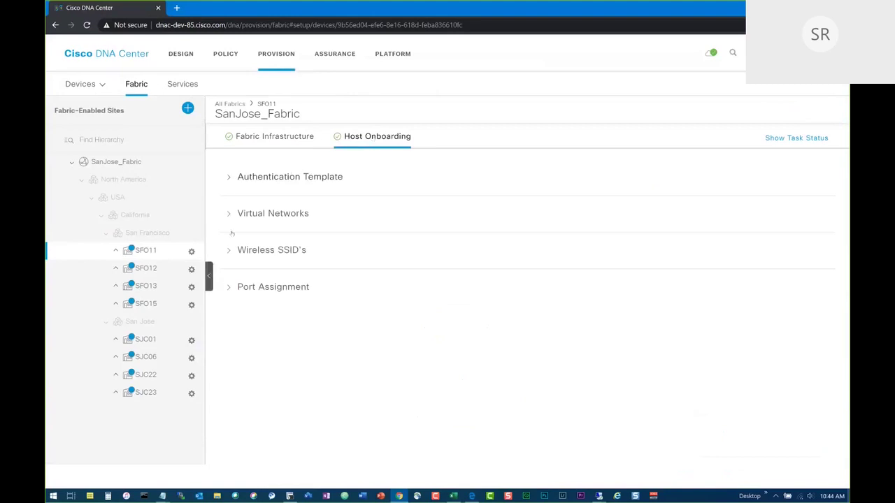
left_click(229, 177)
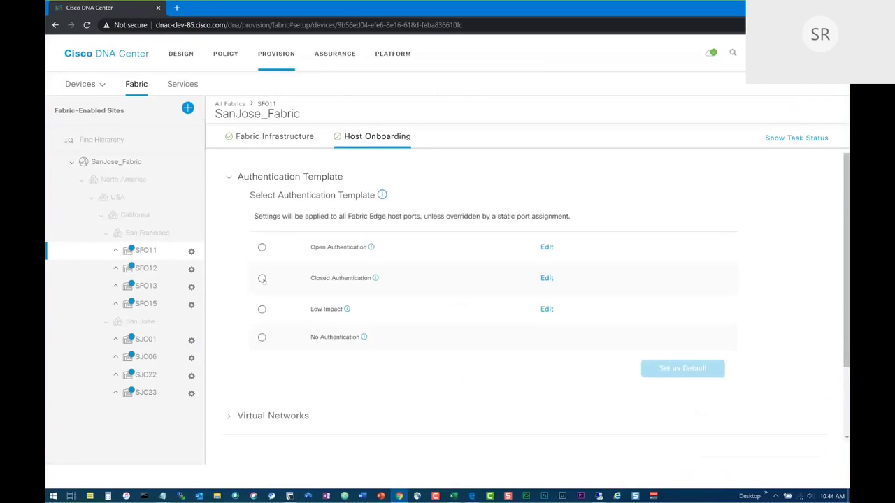
left_click(262, 278)
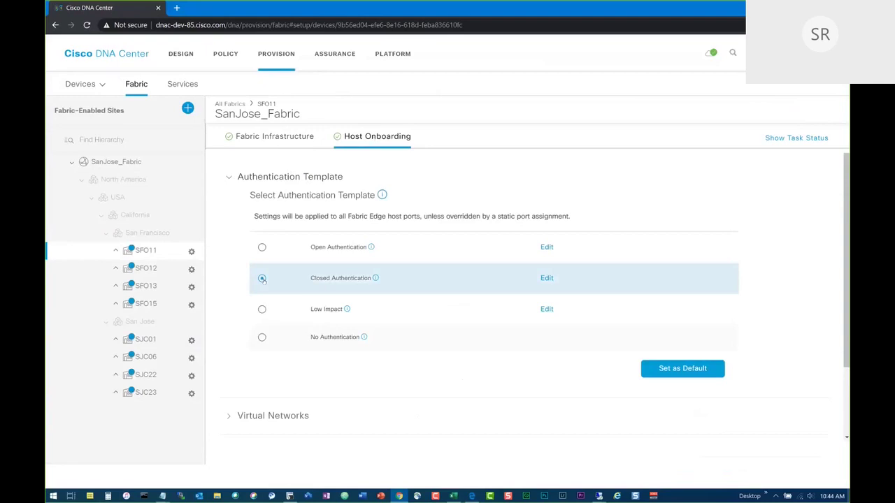
scroll(262, 280, "down", 2)
Dismiss the VN_Employees template error and set Closed Authentication as the default.
left_click(229, 325)
scroll(229, 325, "down", 3)
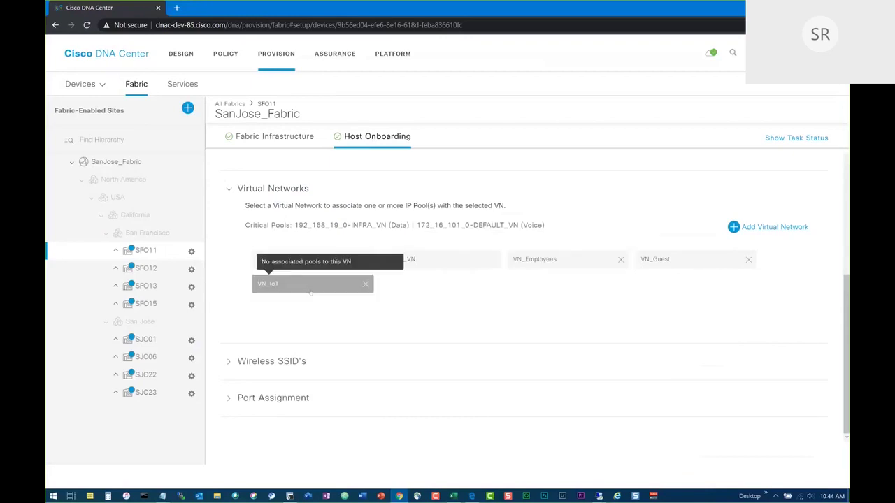
left_click(548, 262)
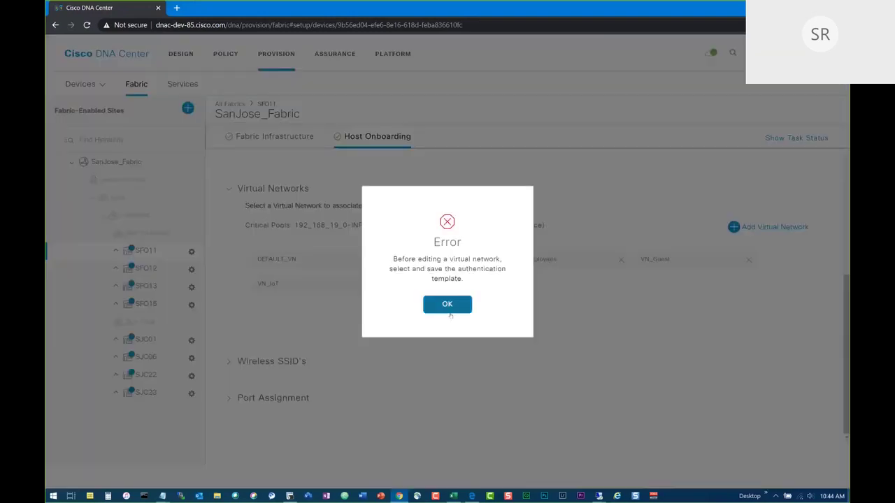
left_click(448, 306)
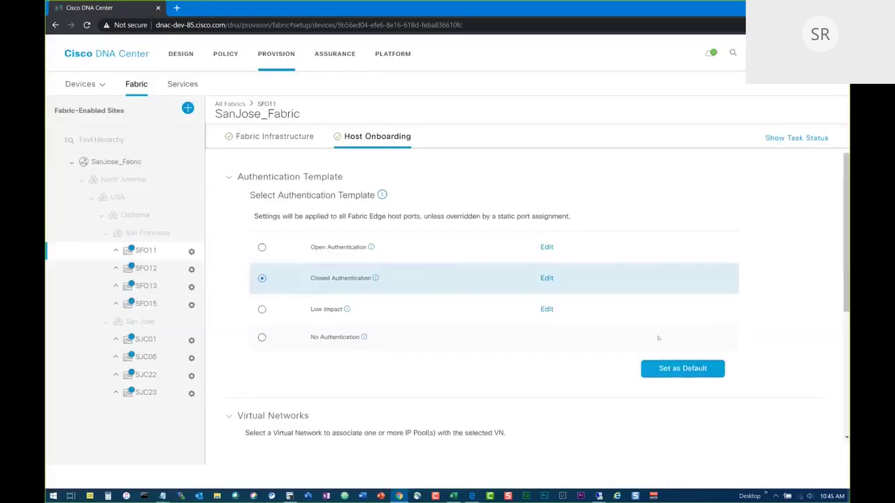
left_click(670, 367)
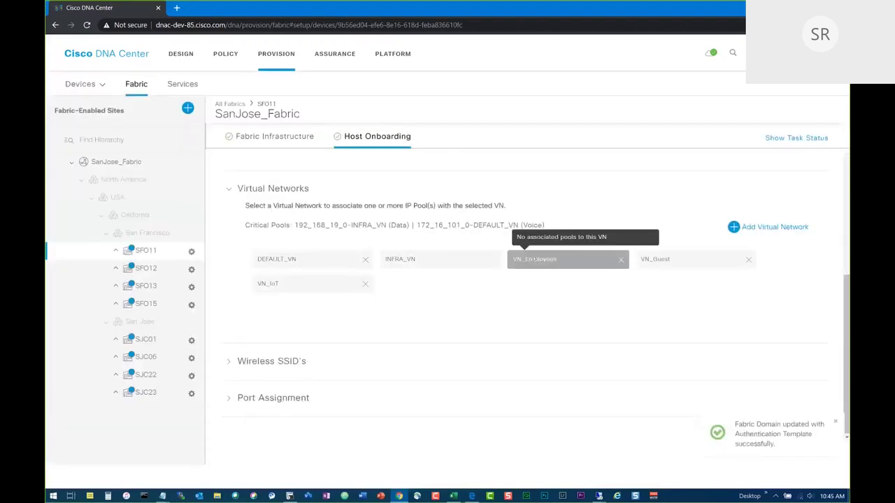
Add Border_Pool_SFO11_Sub to VN_Employees with Data traffic and Wireless Pool ticked, then save.
left_click(536, 259)
left_click(830, 132)
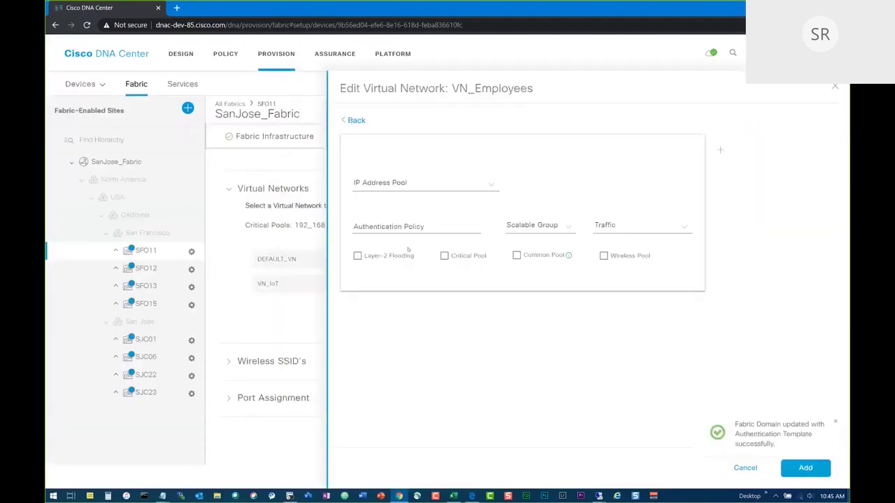
left_click(401, 183)
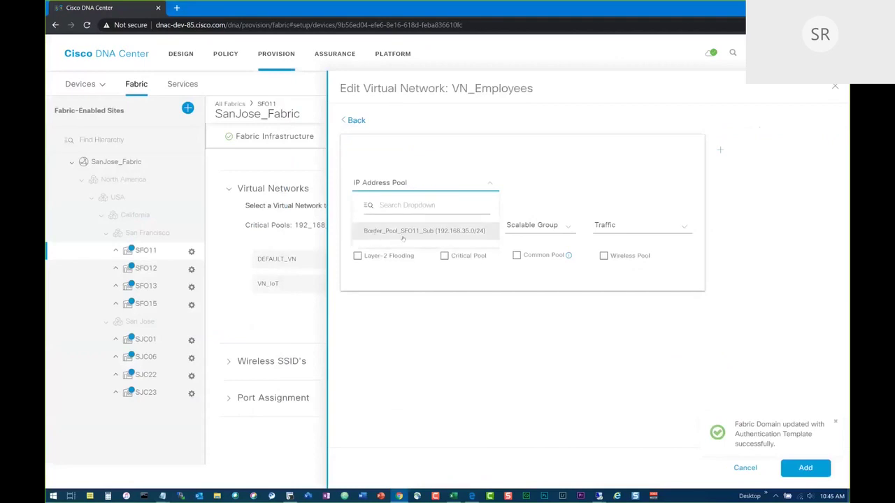
left_click(528, 400)
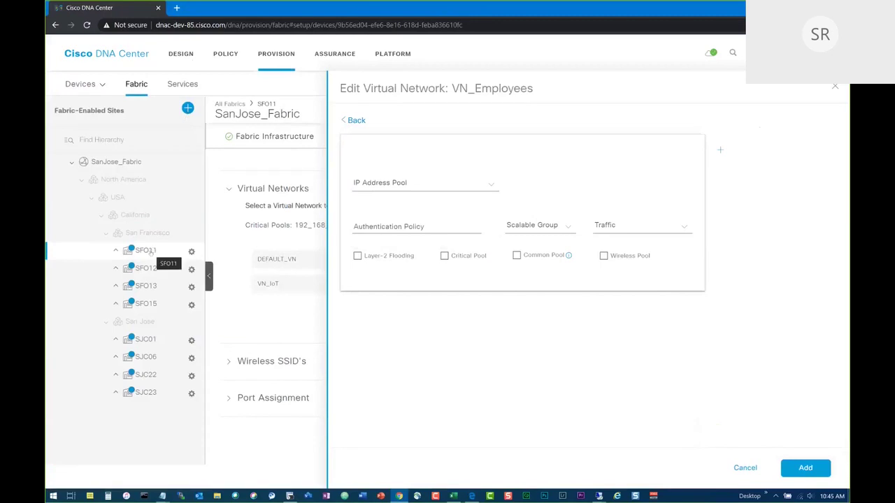
left_click(457, 185)
left_click(410, 228)
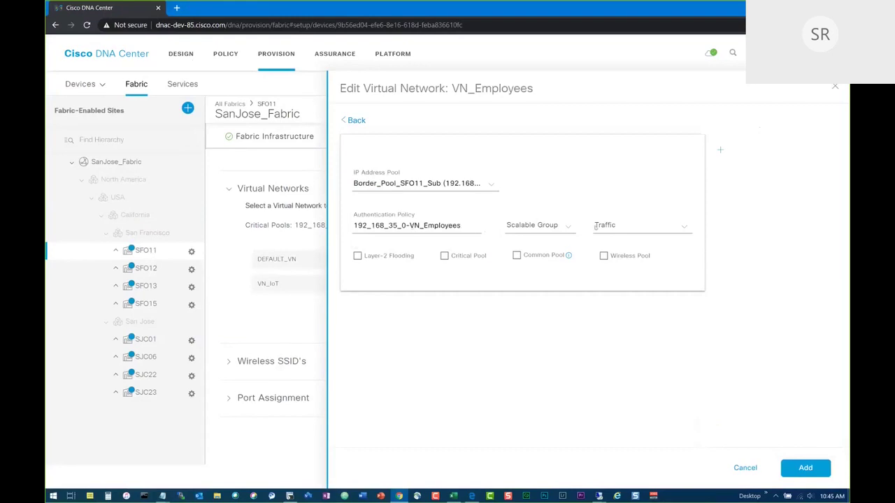
left_click(636, 229)
left_click(611, 248)
left_click(603, 256)
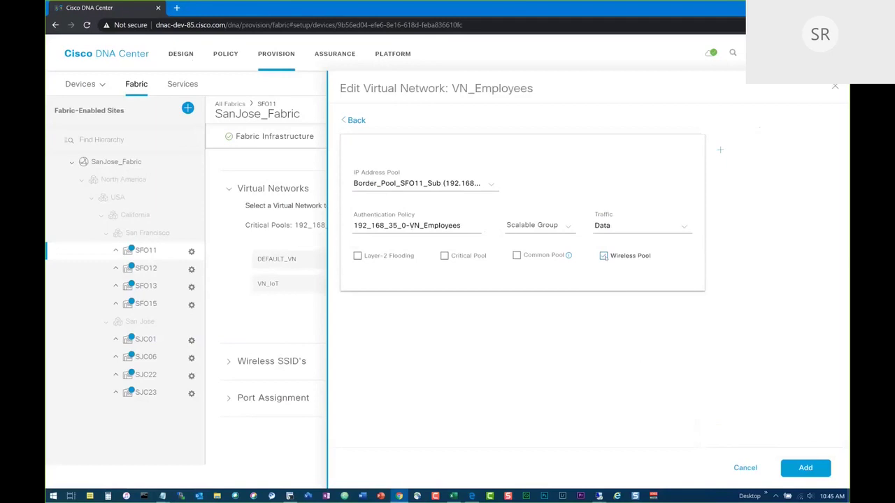
left_click(805, 467)
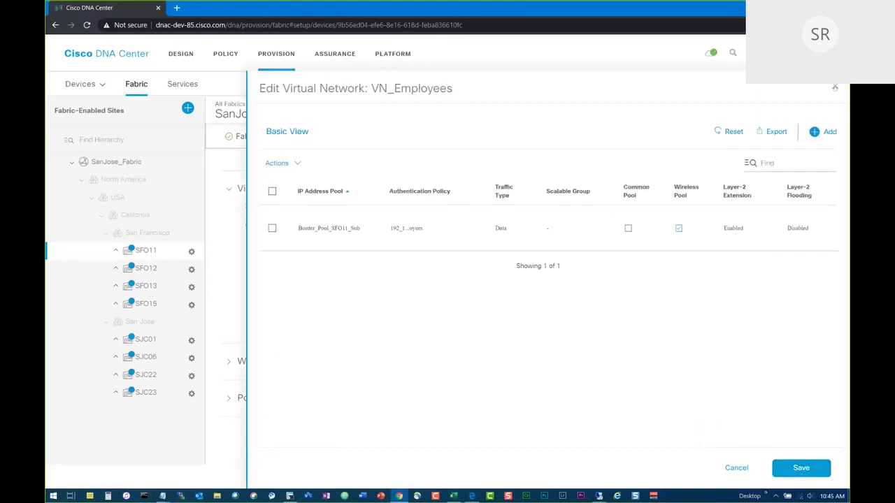
left_click(834, 87)
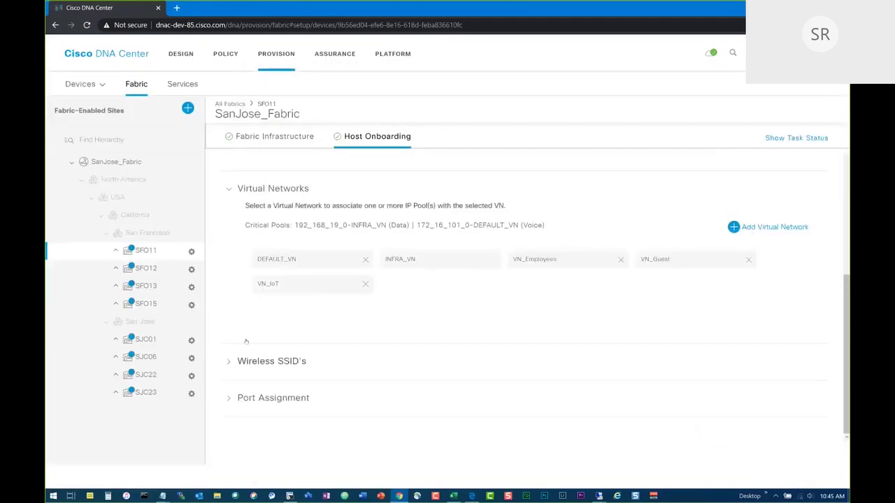
Expand Port Assignment for SFO11-C9300-Edge-01 and select GigabitEthernet1/1.
left_click(228, 362)
scroll(230, 367, "down", 2)
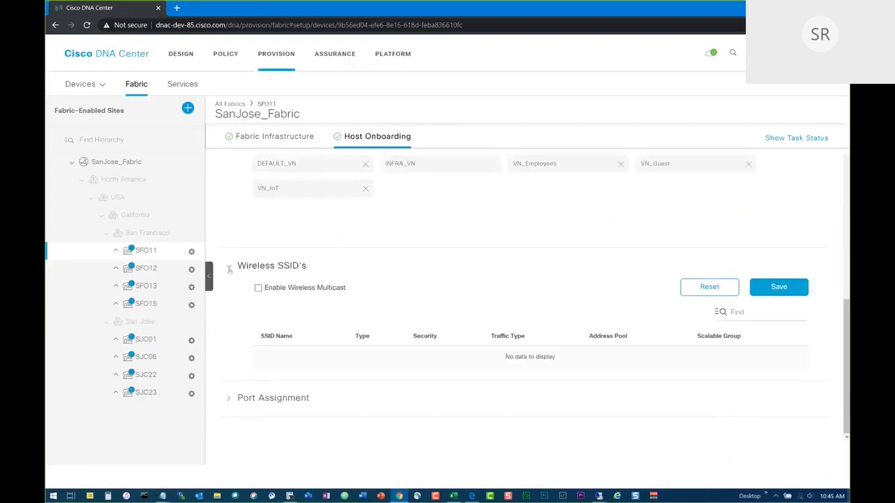
left_click(228, 268)
left_click(229, 398)
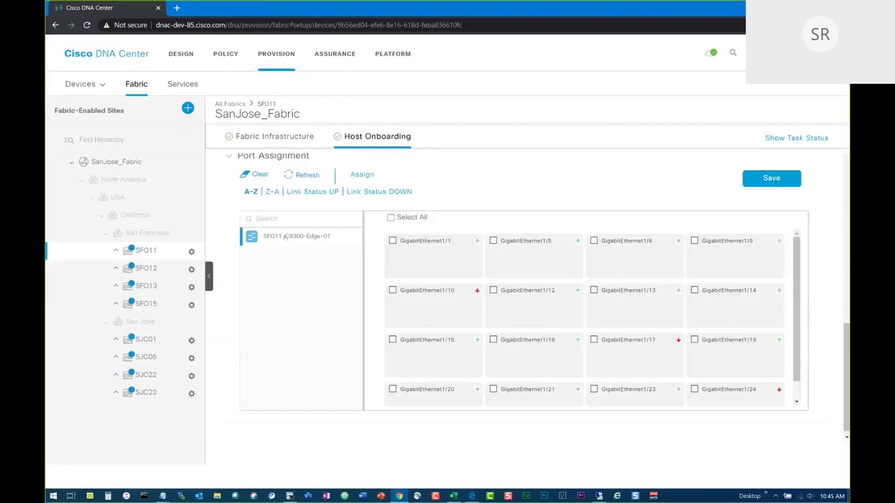
scroll(581, 289, "down", 1)
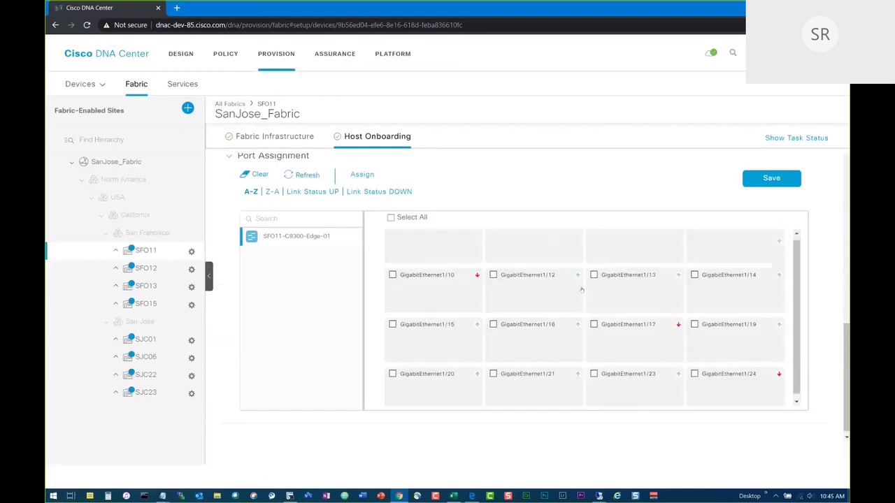
scroll(581, 290, "up", 1)
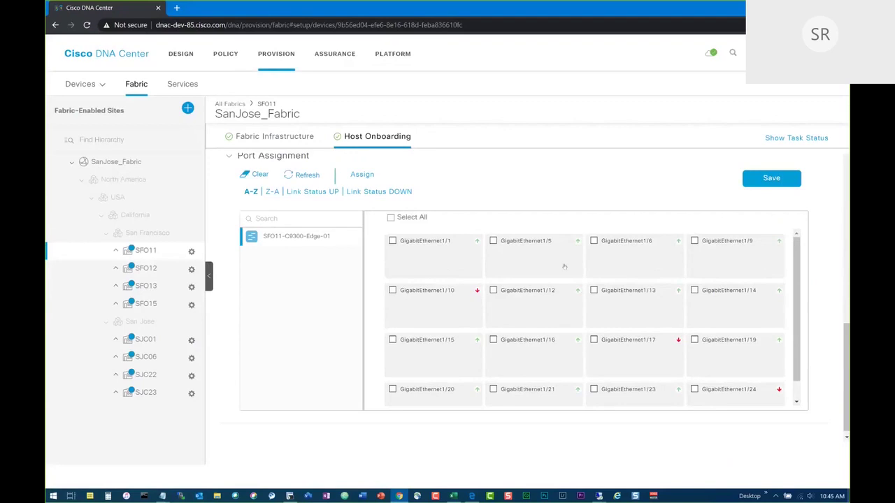
left_click(392, 241)
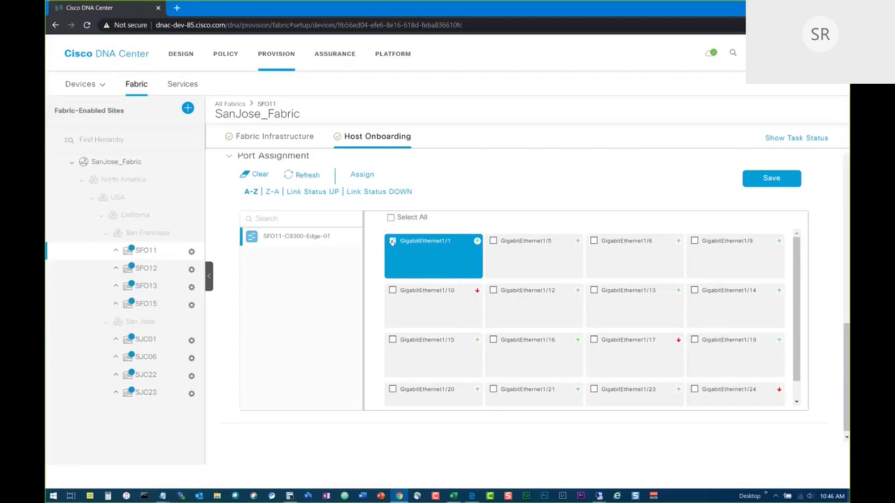
scroll(393, 243, "up", 8)
scroll(392, 244, "down", 5)
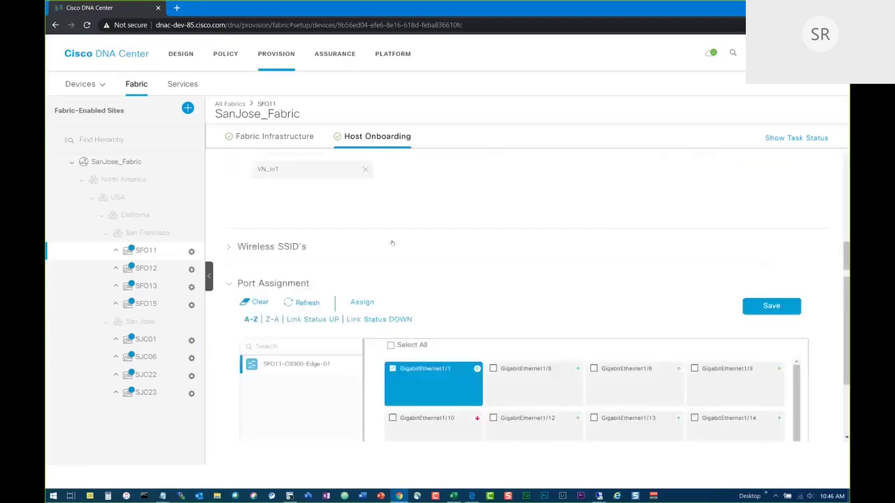
Preview assigning GigabitEthernet1/1 as User Devices with No Authentication.
left_click(362, 301)
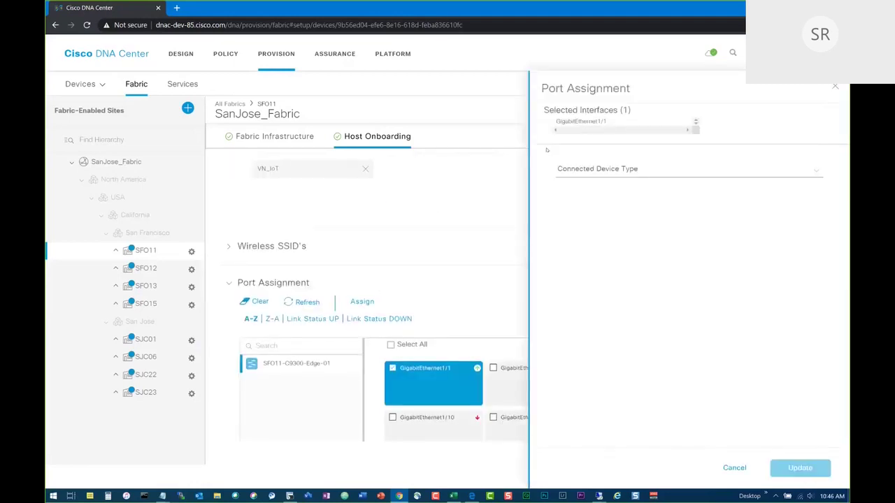
left_click(600, 169)
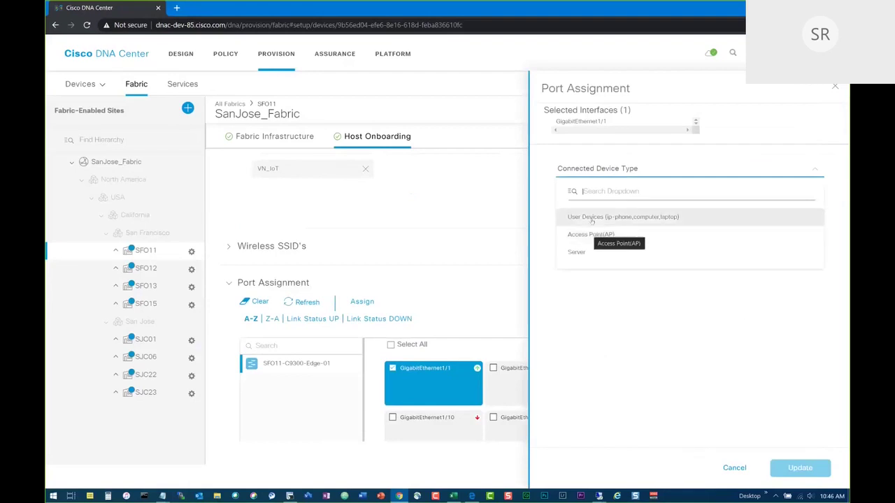
left_click(592, 218)
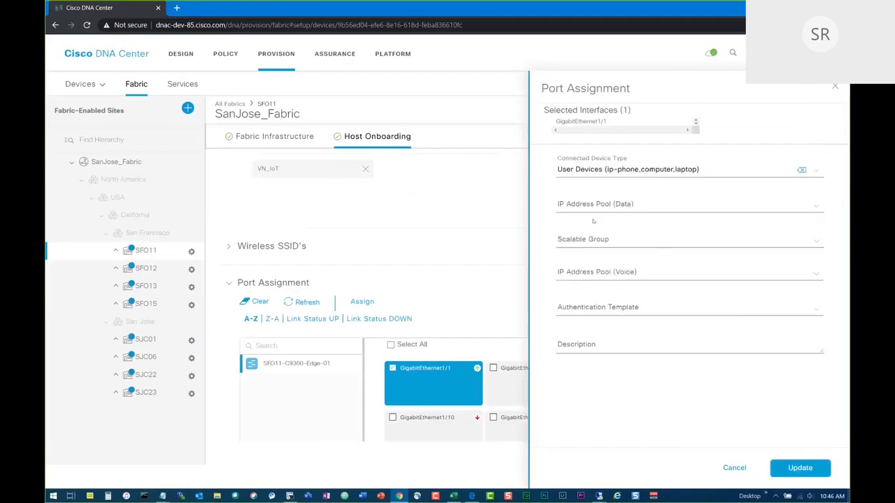
left_click(584, 276)
left_click(578, 314)
left_click(580, 389)
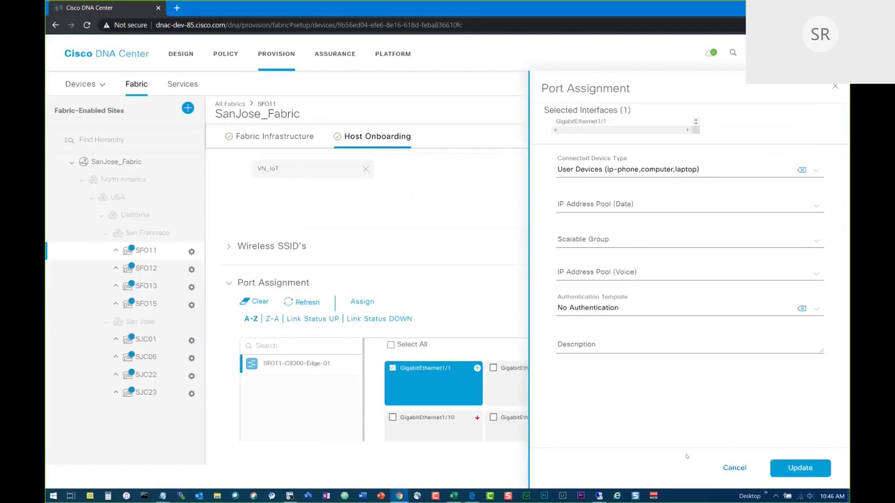
left_click(597, 242)
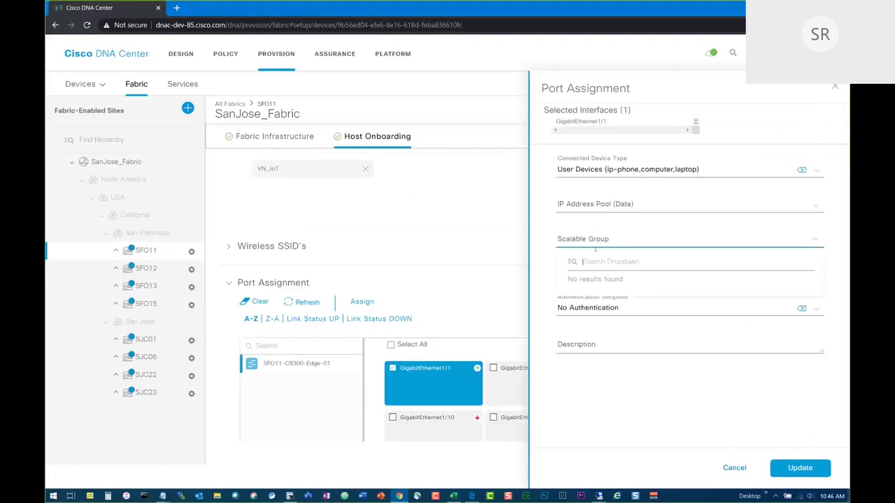
Cancel the port assignment and open the SJC06 site's fabric topology.
left_click(728, 467)
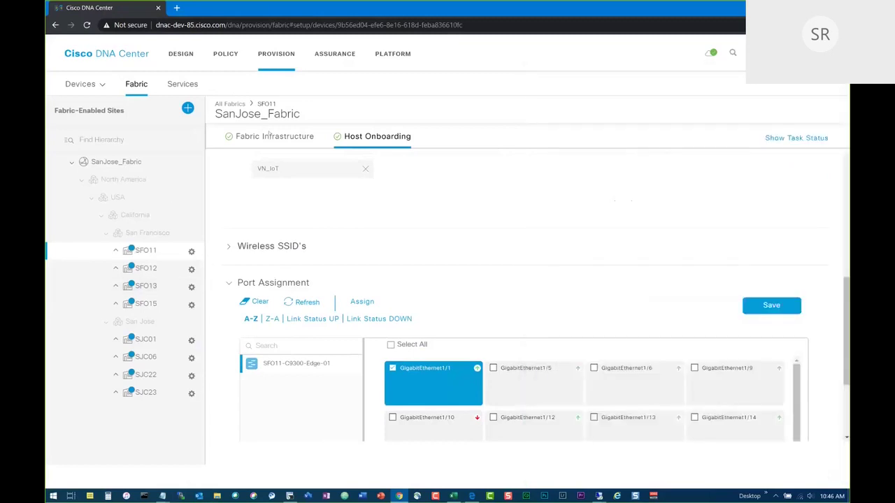
left_click(268, 136)
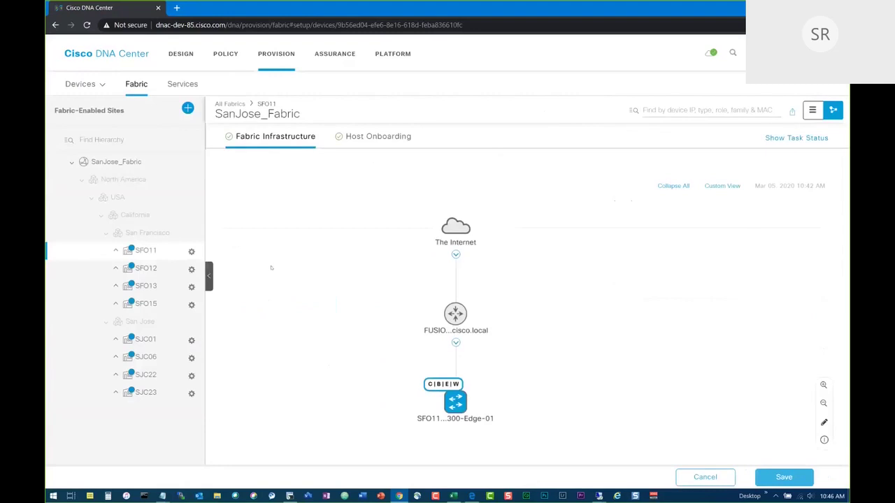
left_click(146, 357)
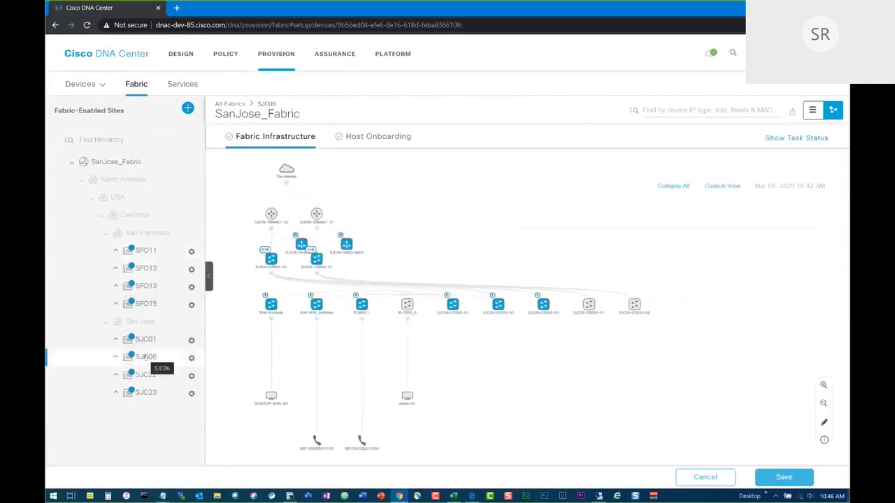
Zoom and pan the SJC06 topology, then box-select the switch row devices.
scroll(255, 280, "up", 2)
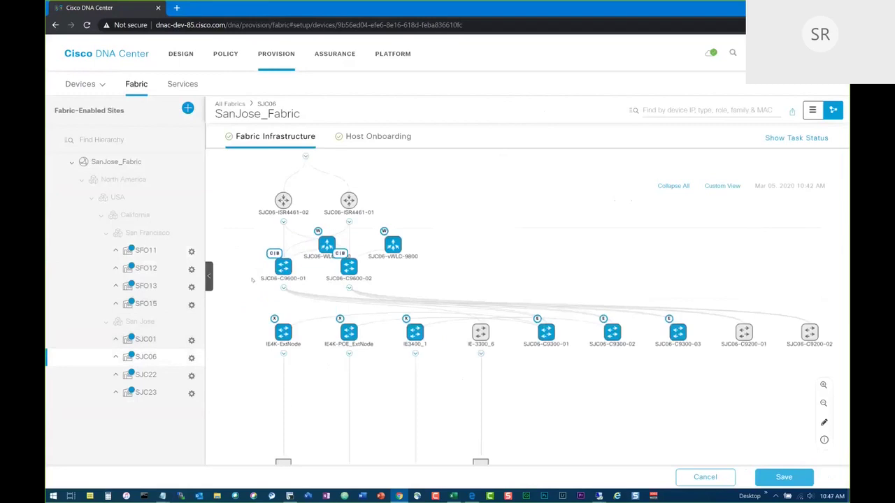
mouse_move(353, 266)
left_mouse_down()
mouse_move(491, 272)
mouse_move(353, 249)
left_mouse_up()
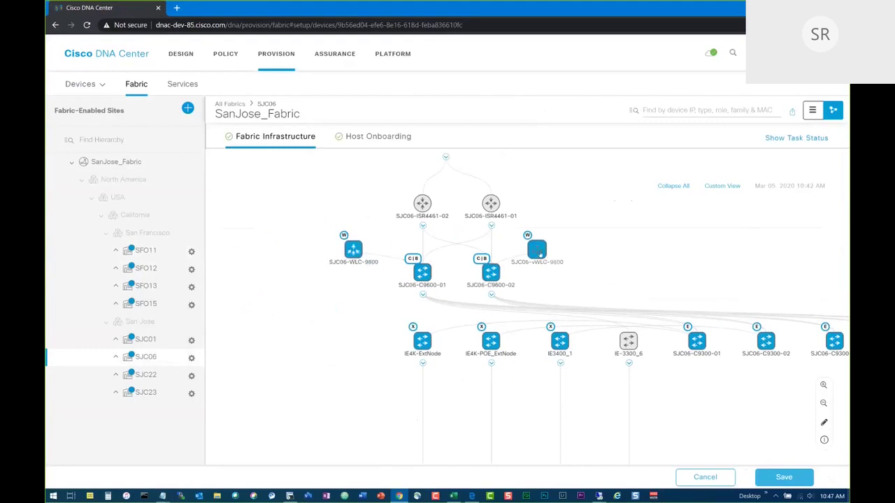
scroll(543, 387, "right", 5)
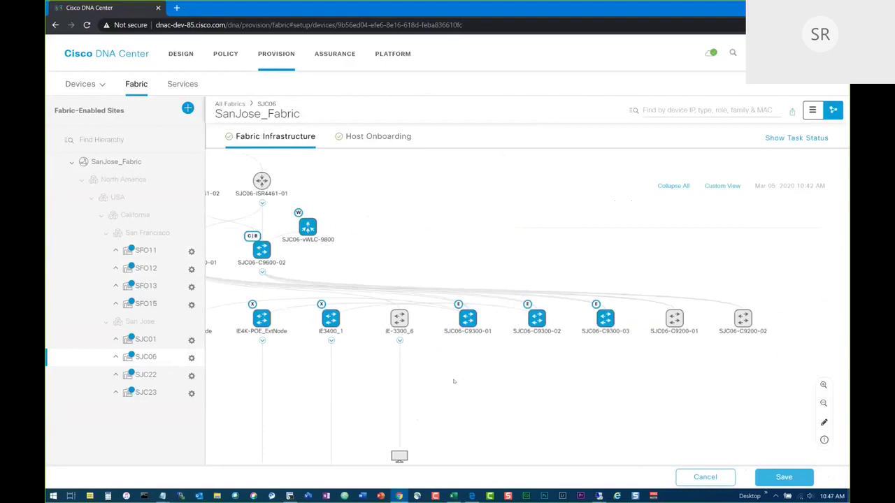
left_click_drag(454, 381, 464, 380)
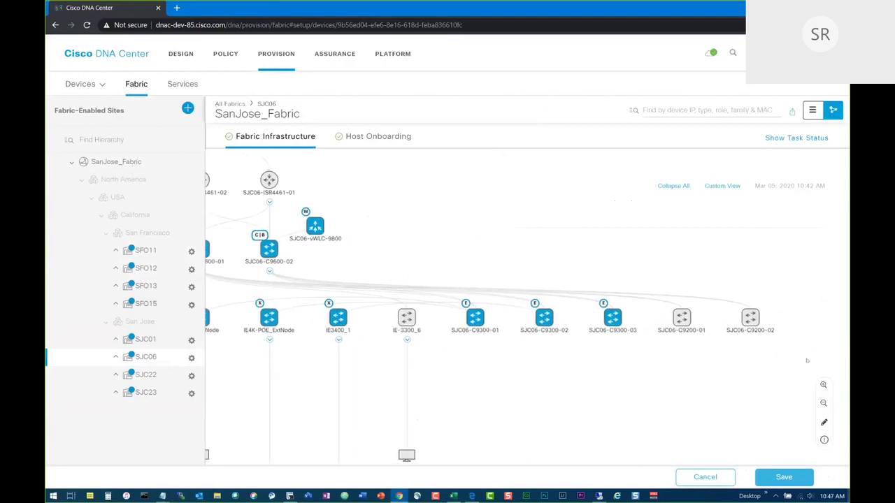
left_click_drag(773, 354, 340, 279)
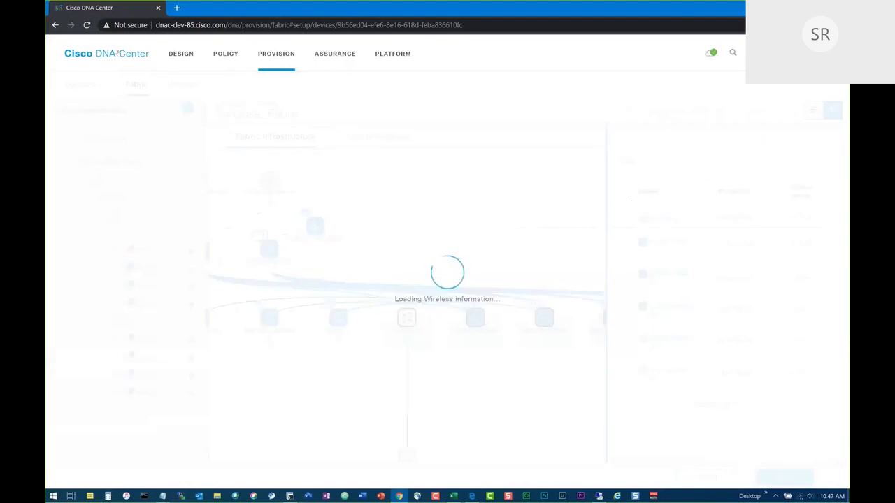
Navigate back to SanJose_Fabric and open the SJC06 fabric topology.
left_click(82, 54)
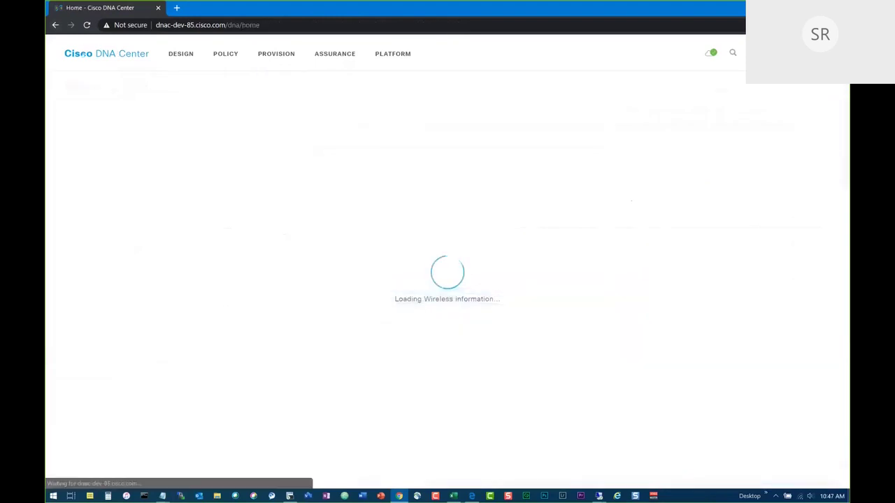
left_click(273, 55)
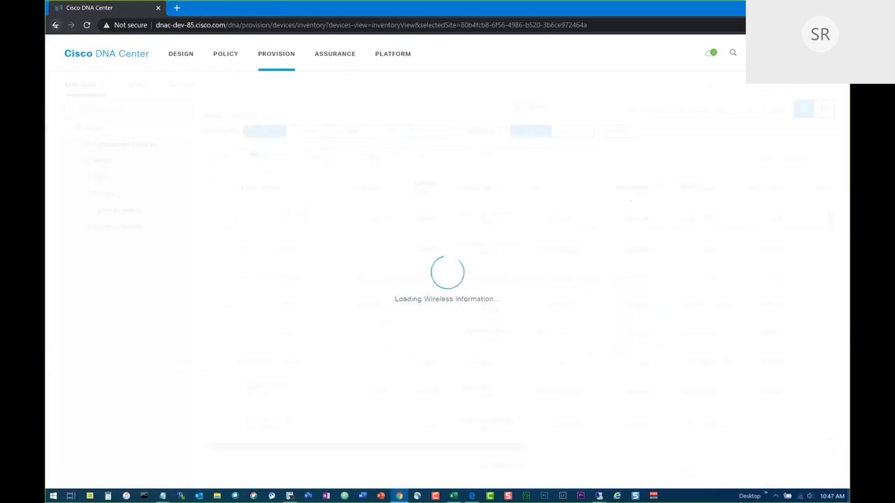
left_click(56, 24)
left_click(56, 25)
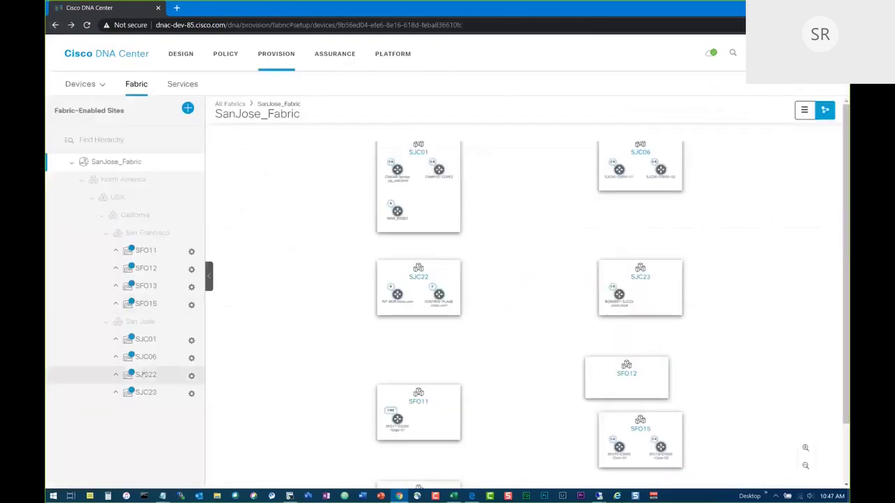
left_click(162, 356)
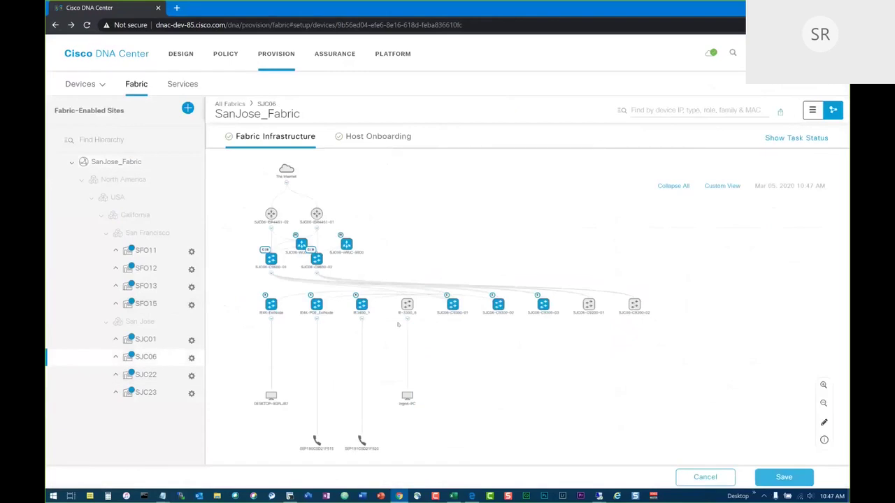
Drag IE3400_1, IE4K-POE_ExtNode and IE4K-ExtNode below the main switch row.
left_click_drag(362, 304, 557, 350)
left_click_drag(317, 306, 466, 350)
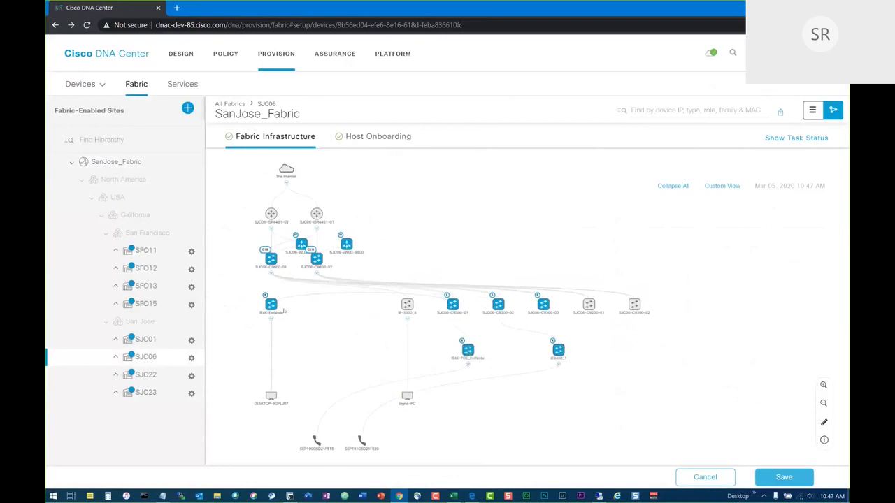
left_click_drag(273, 305, 319, 335)
Review the fabric details of IE4K-ExtNode and IE3400_1, then switch to SJC06 Host Onboarding.
left_click(317, 335)
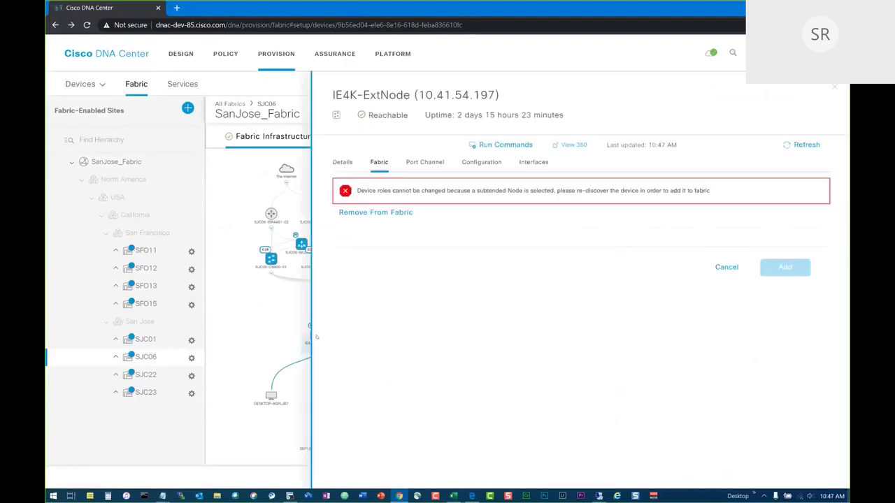
left_click(840, 88)
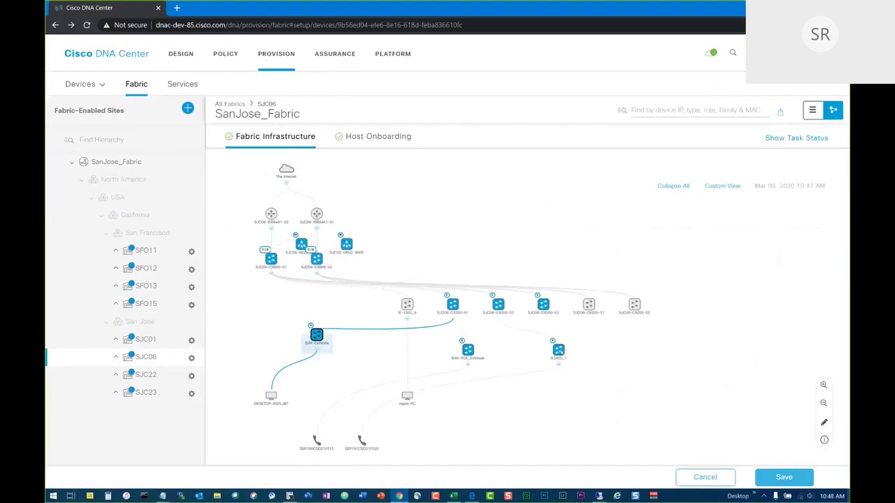
left_click(558, 349)
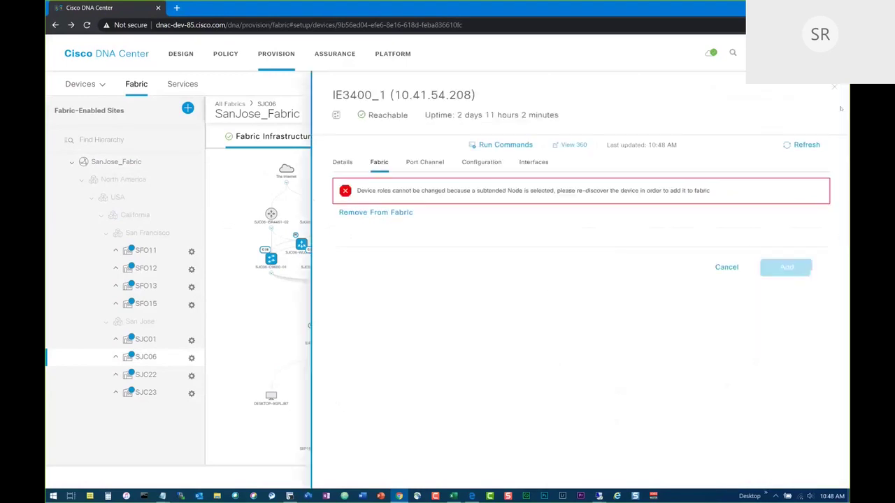
left_click(834, 87)
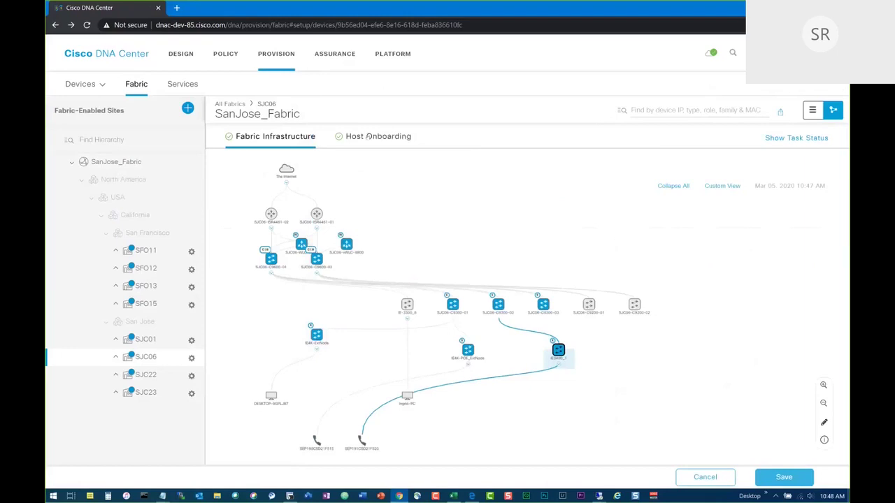
left_click(367, 136)
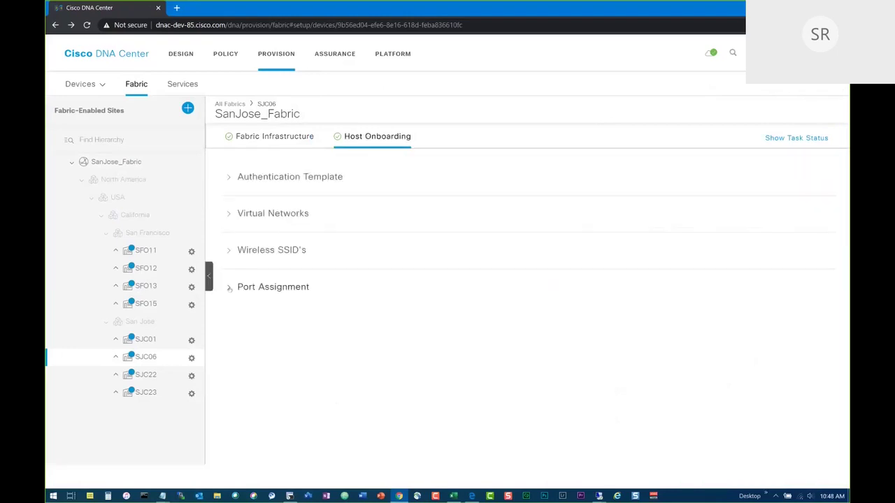
Preview a User Devices assignment on IE3400_1 port GigabitEthernet1/2, then cancel it.
left_click(273, 287)
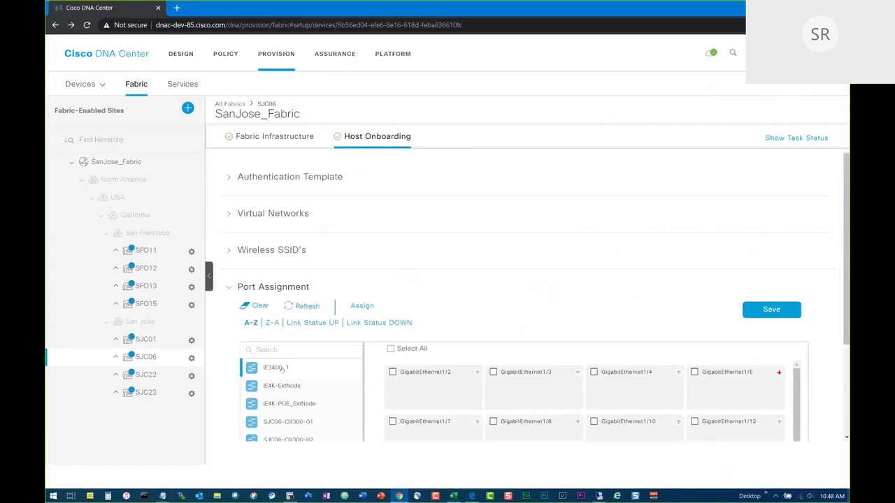
left_click(393, 373)
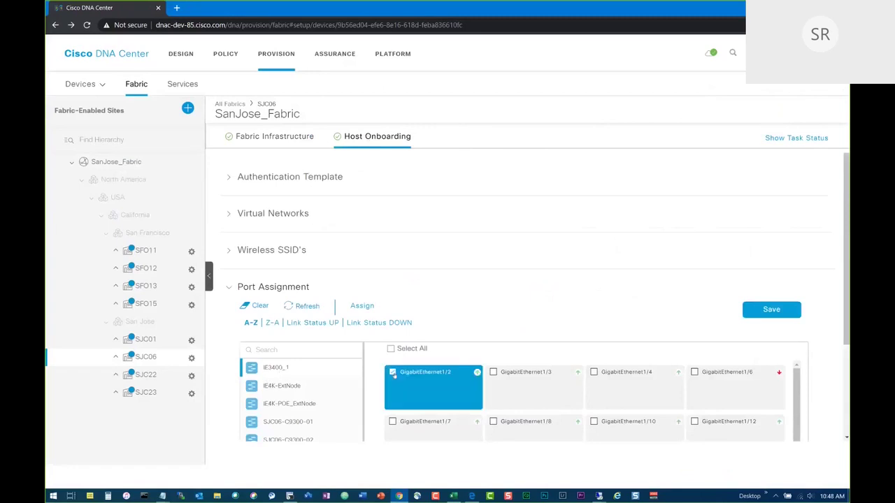
left_click(361, 305)
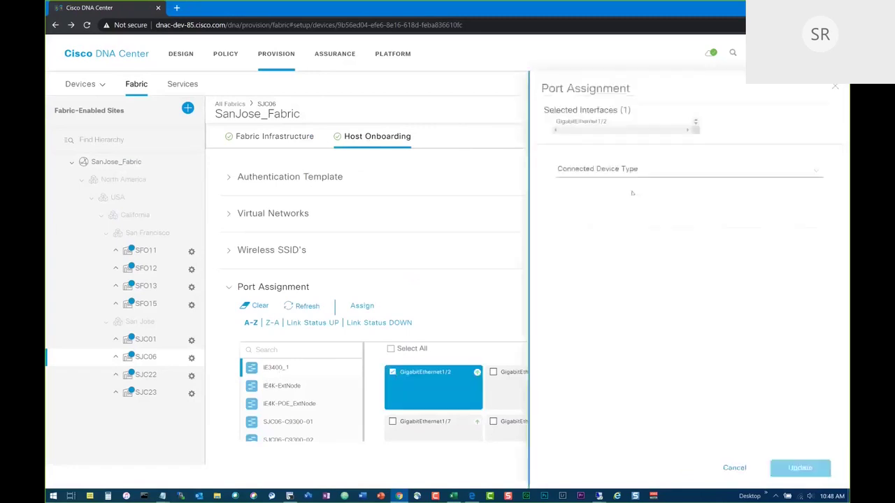
left_click(611, 172)
left_click(601, 218)
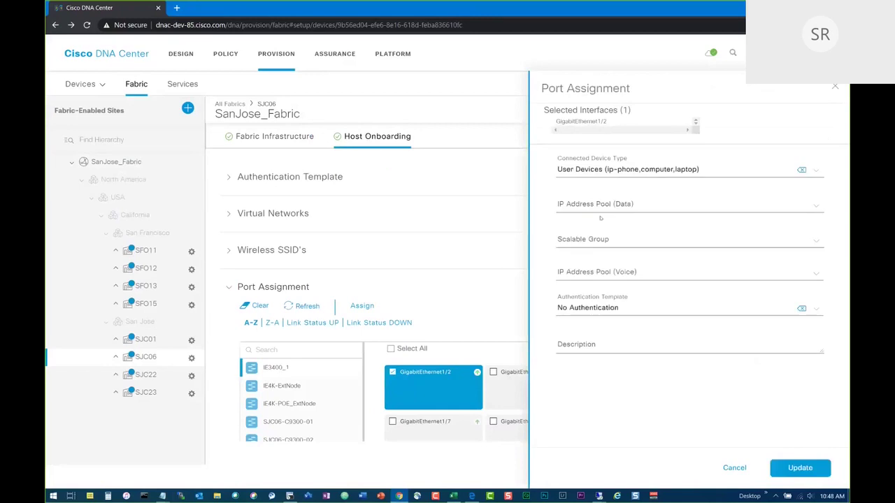
left_click(598, 241)
left_click(598, 240)
left_click(602, 204)
left_click(613, 171)
left_click(607, 216)
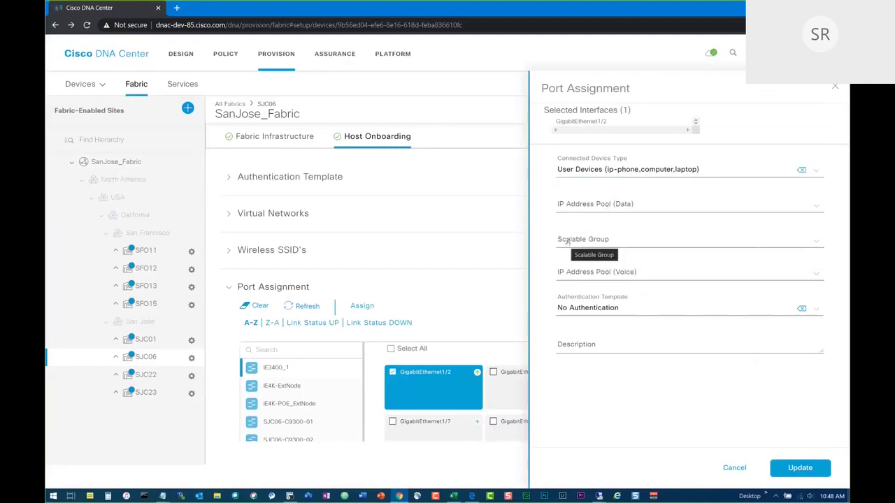
left_click(734, 468)
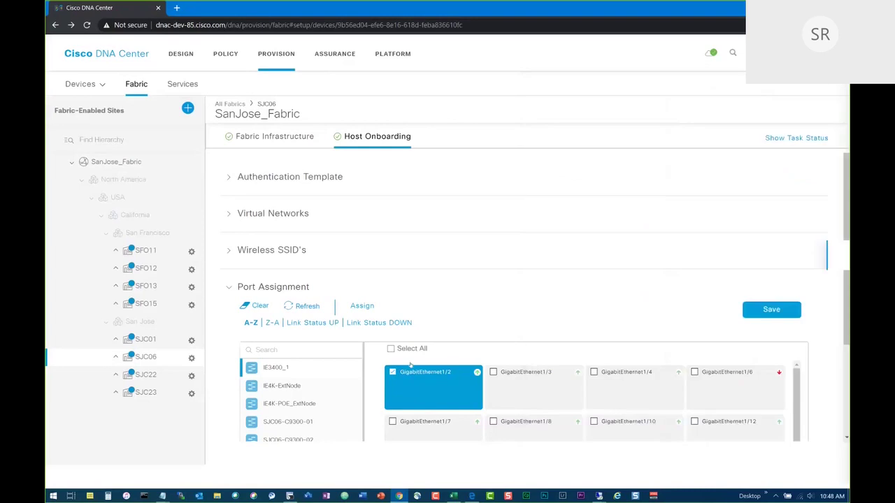
Preview a User Devices assignment on an IE4K-ExtNode port, cancel, and revisit IE3400_1's ports.
left_click(281, 386)
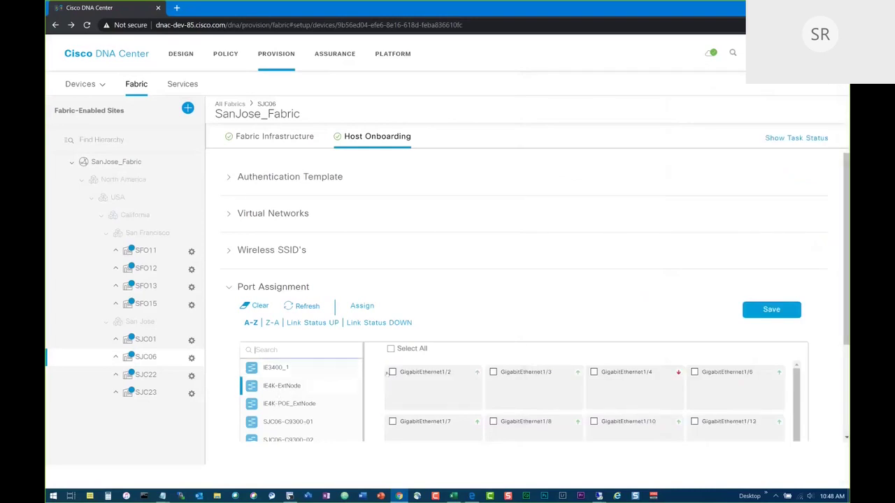
left_click(358, 305)
left_click(590, 172)
left_click(590, 217)
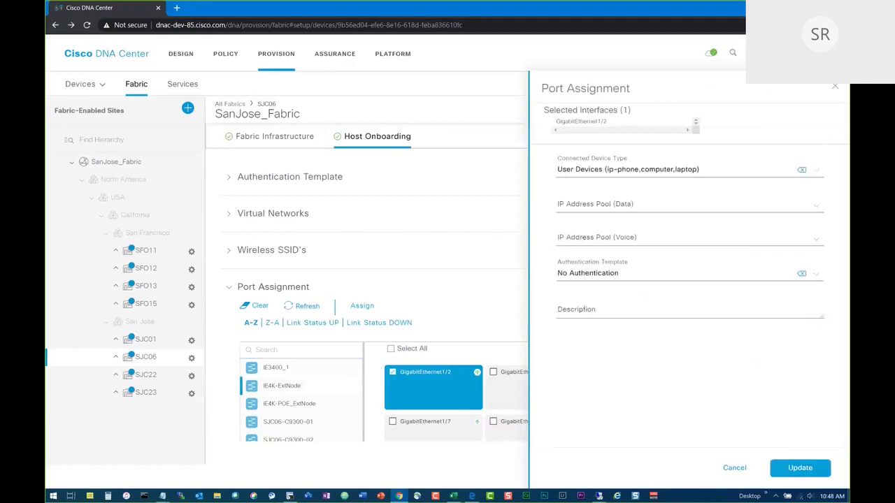
left_click(732, 470)
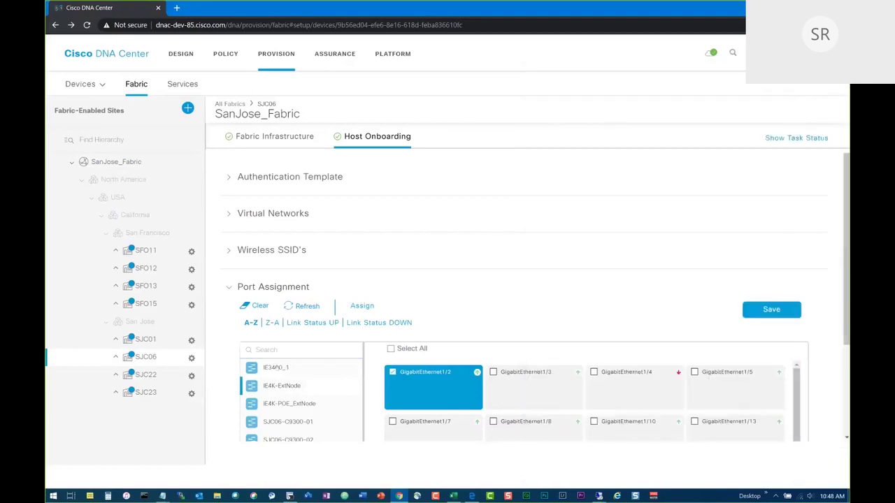
left_click(277, 368)
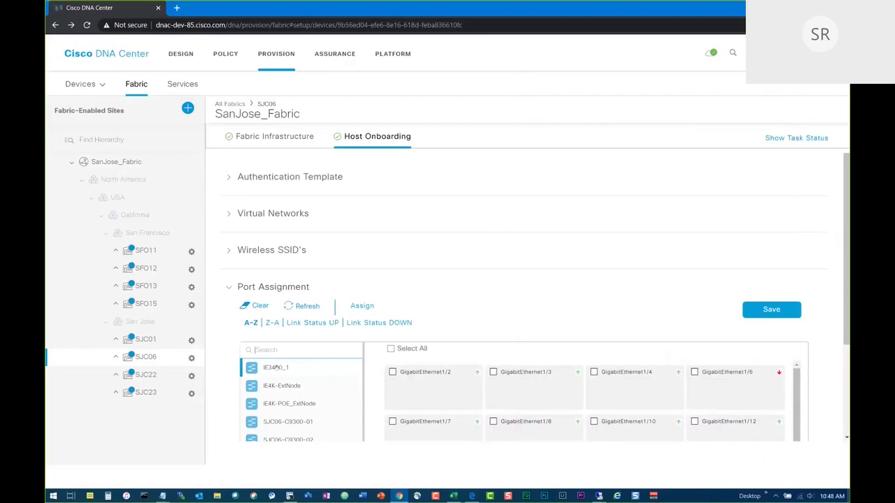
left_click(269, 349)
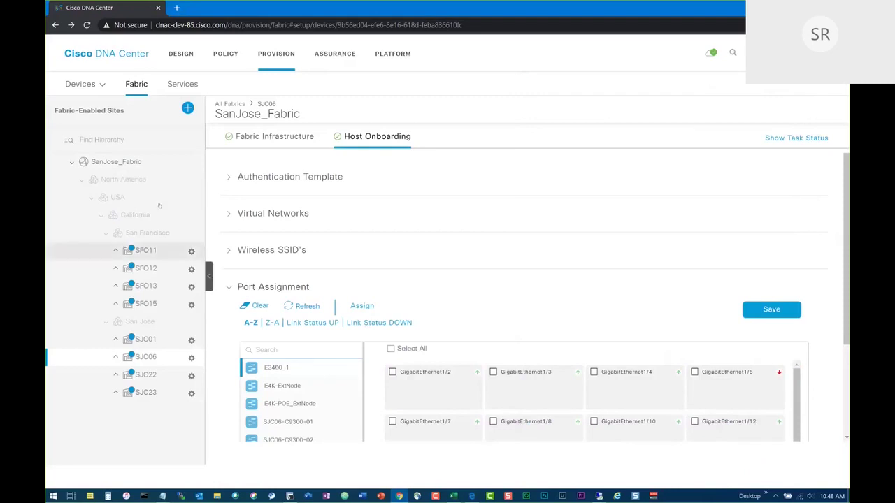
Go from the SD-Access fabrics list to the provisioning Services page.
left_click(138, 84)
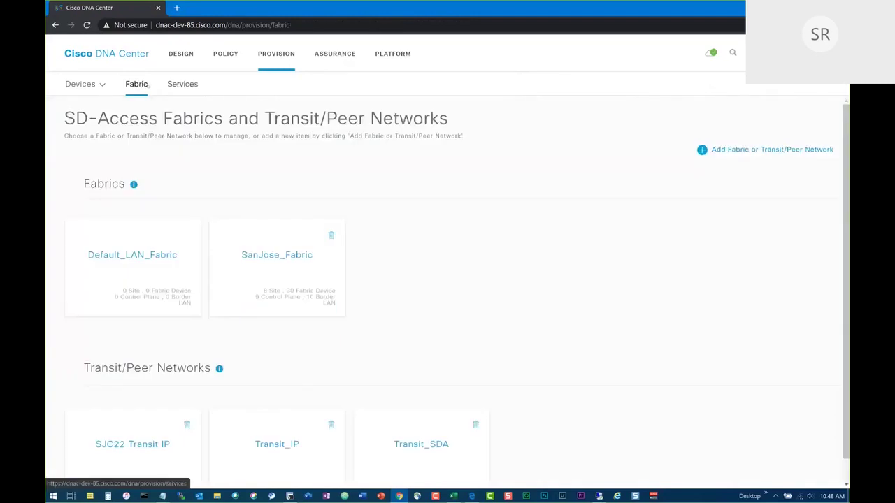
left_click(167, 84)
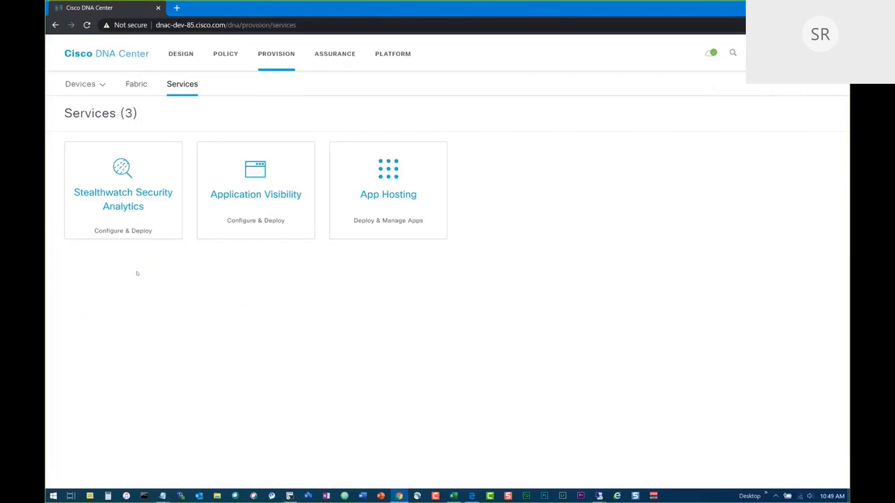
Start Stealthwatch deployment for North America using flow collector 10.16.81.76.
left_click(112, 197)
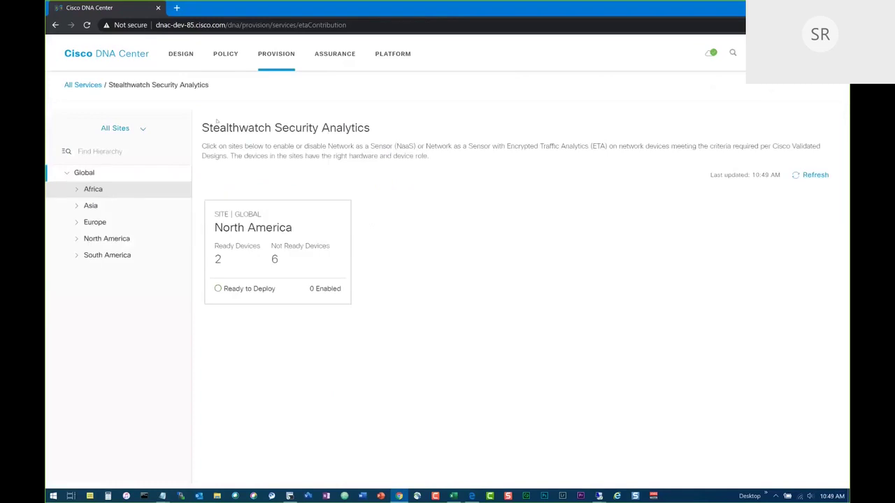
left_click(252, 238)
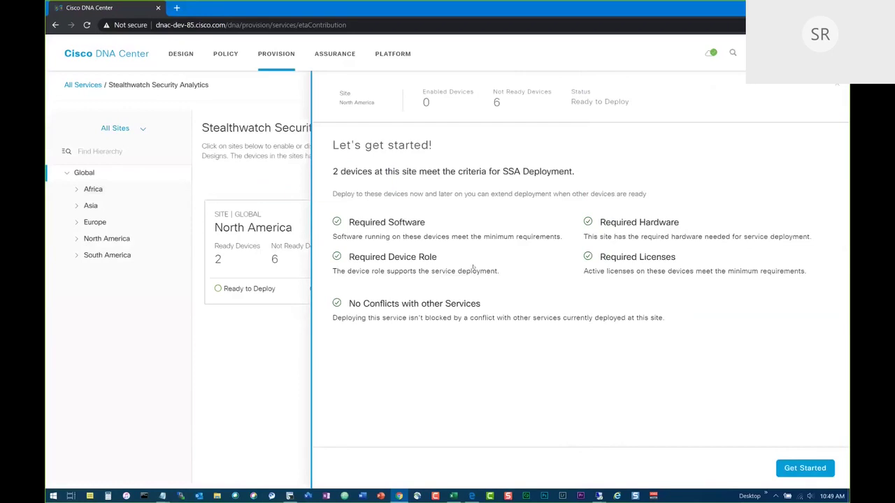
left_click(800, 471)
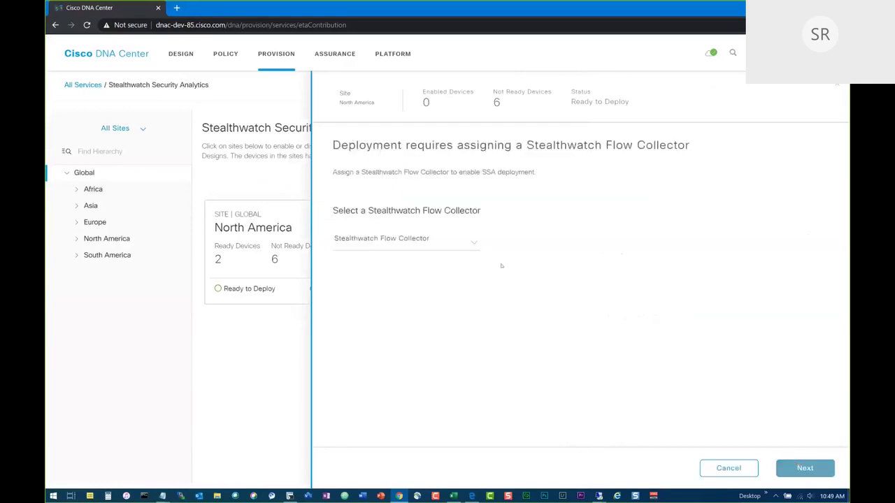
left_click(419, 241)
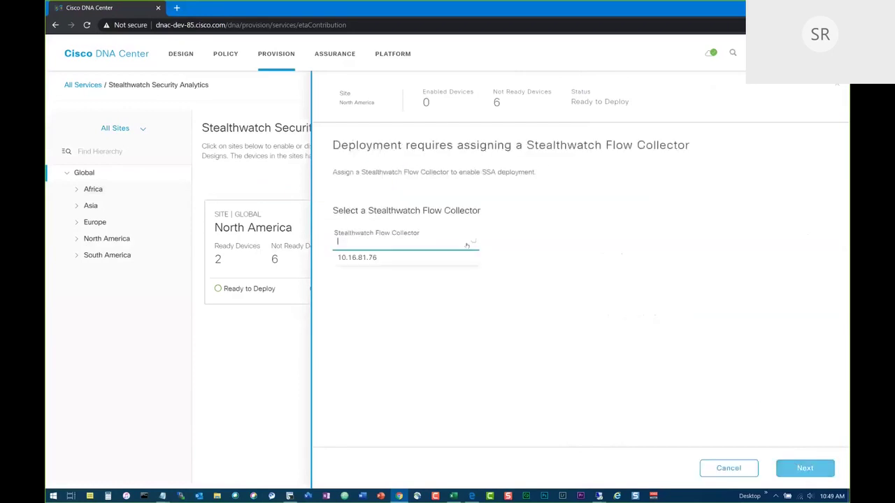
left_click(377, 258)
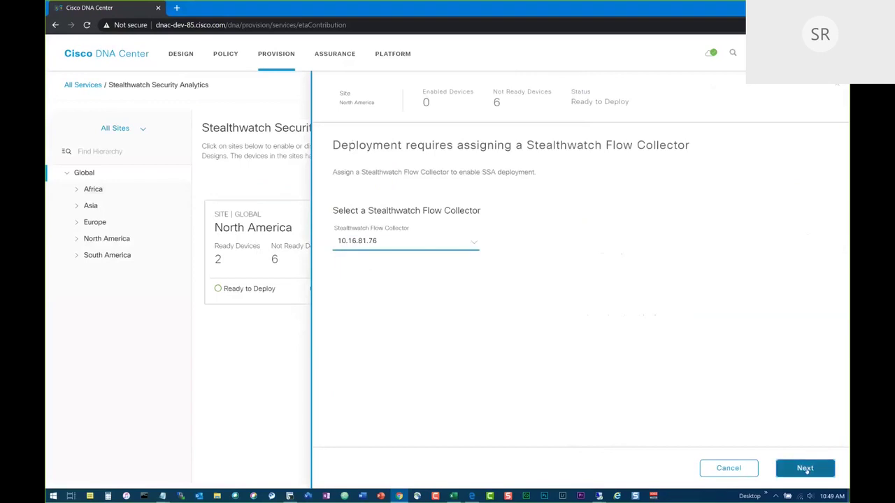
left_click(805, 469)
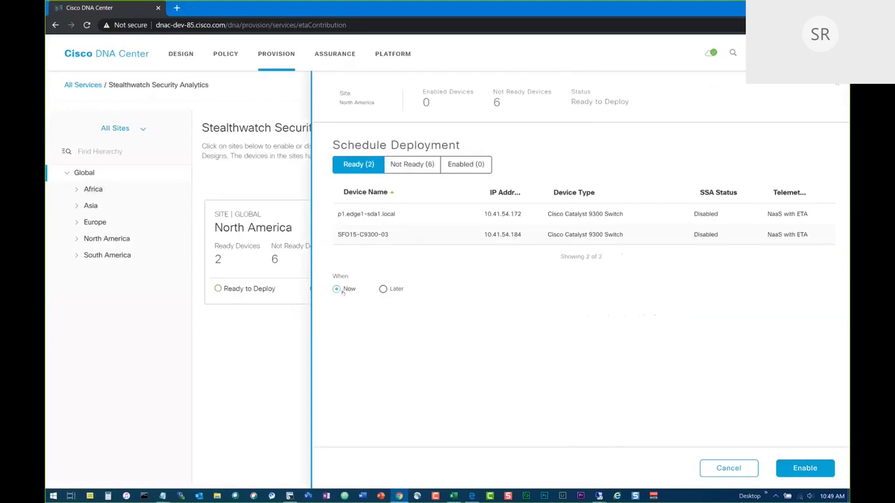
Enable Stealthwatch now on the two ready devices and refresh to show North America Deployed.
left_click(805, 467)
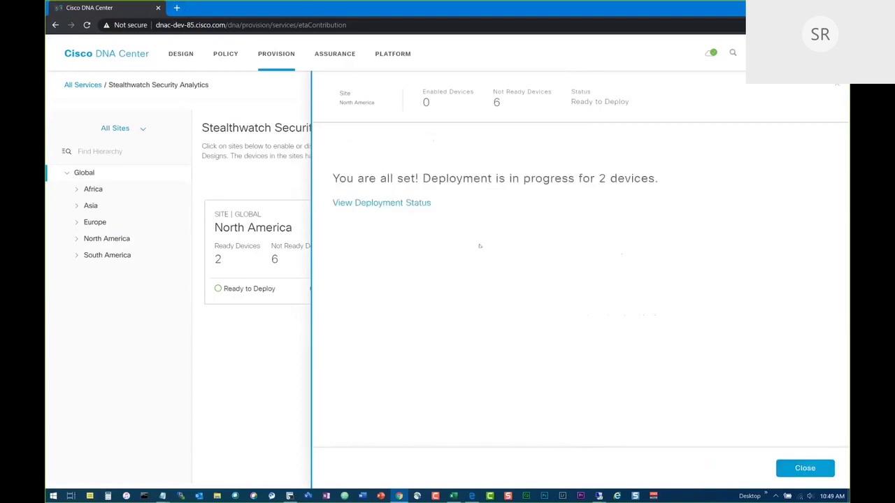
left_click(803, 466)
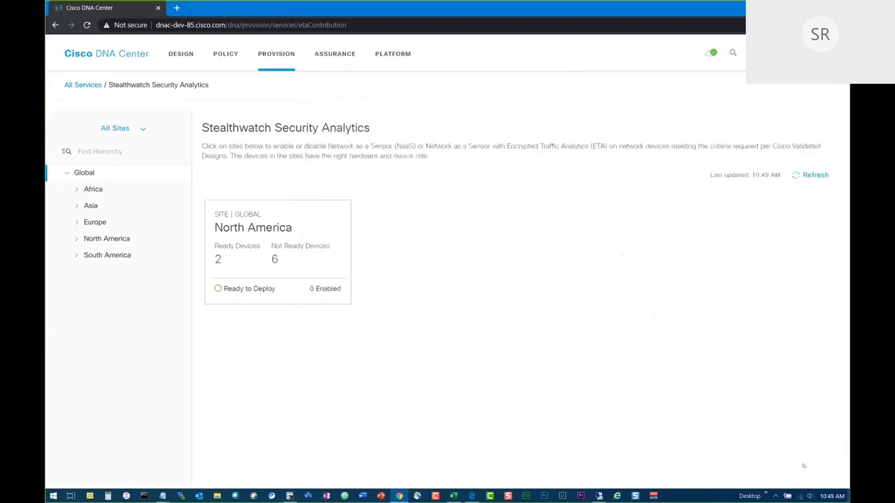
left_click(120, 128)
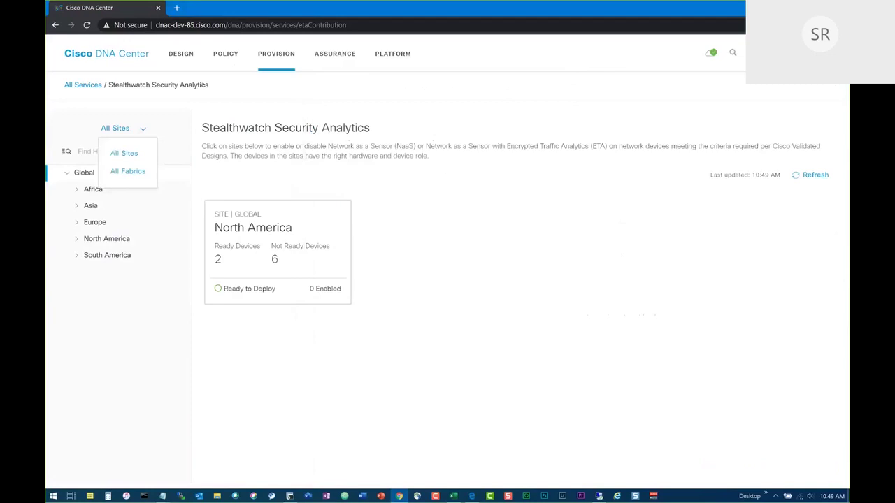
left_click(238, 105)
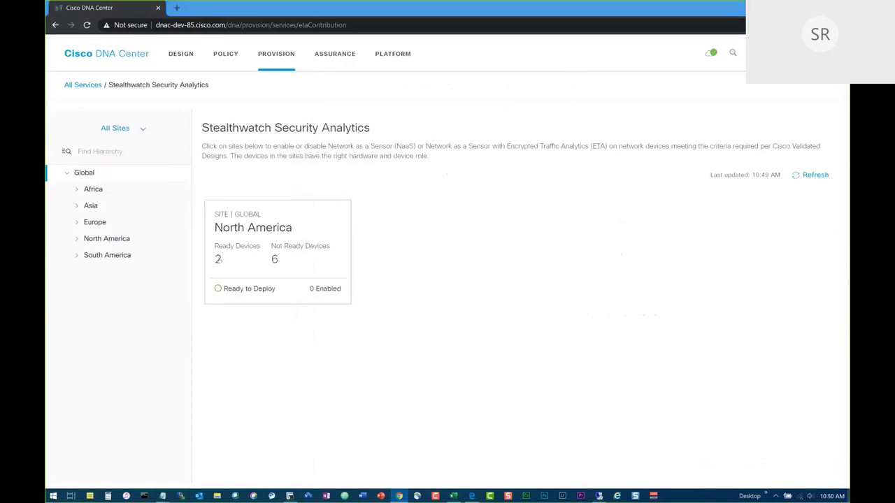
left_click(86, 25)
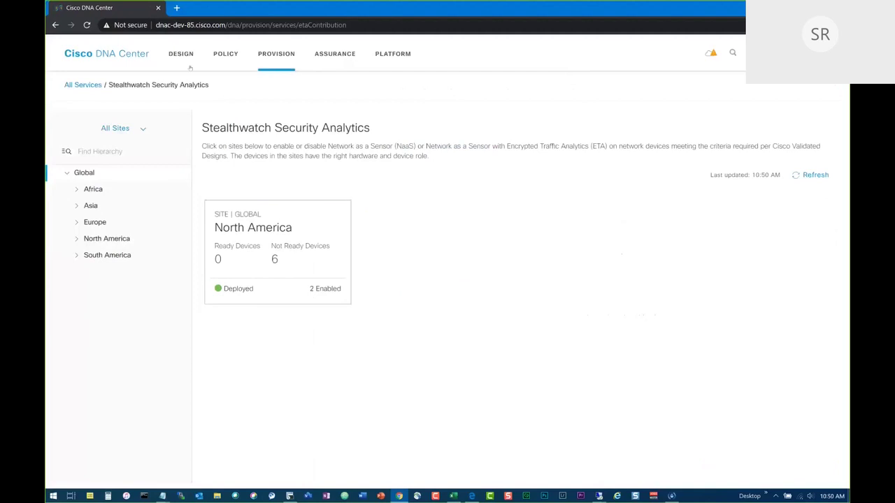
Go from Provision to Assurance and scroll Overall Health down to the Top 10 Issue Types table.
left_click(271, 57)
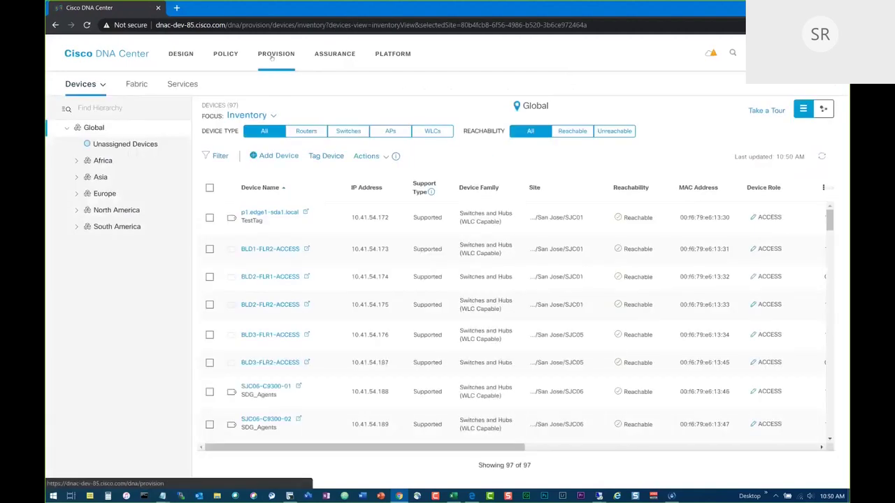
left_click(328, 59)
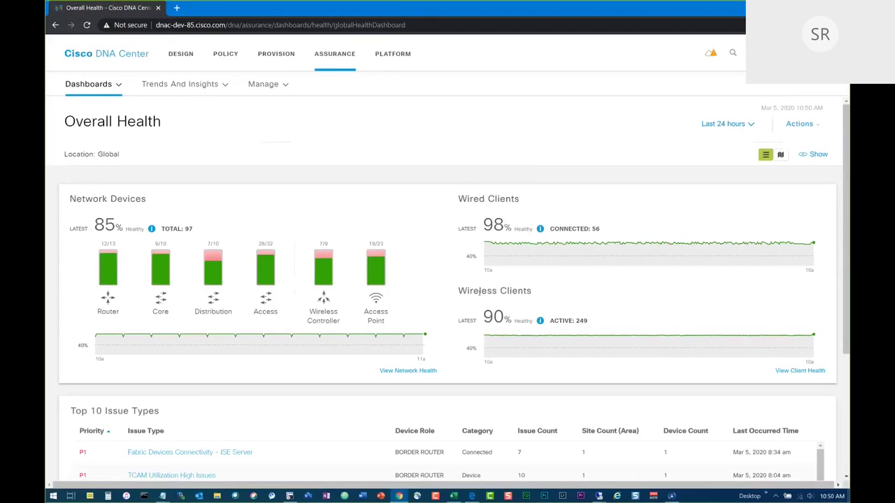
scroll(442, 332, "down", 2)
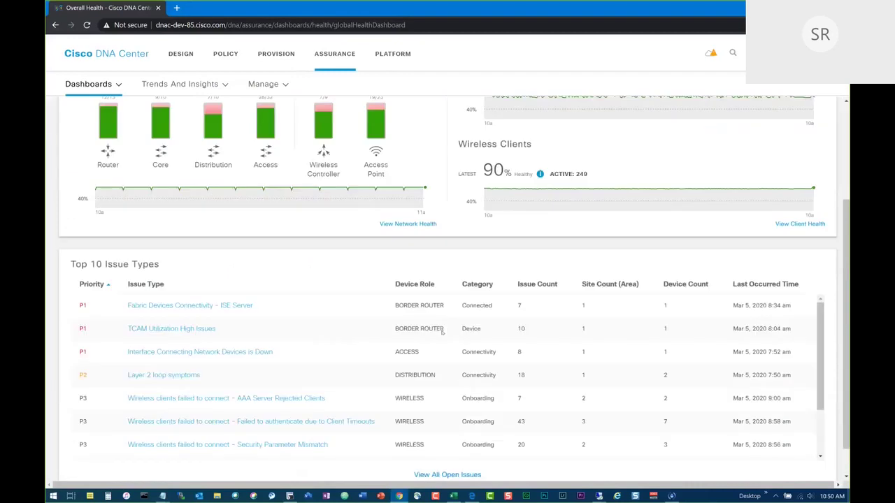
scroll(441, 333, "up", 2)
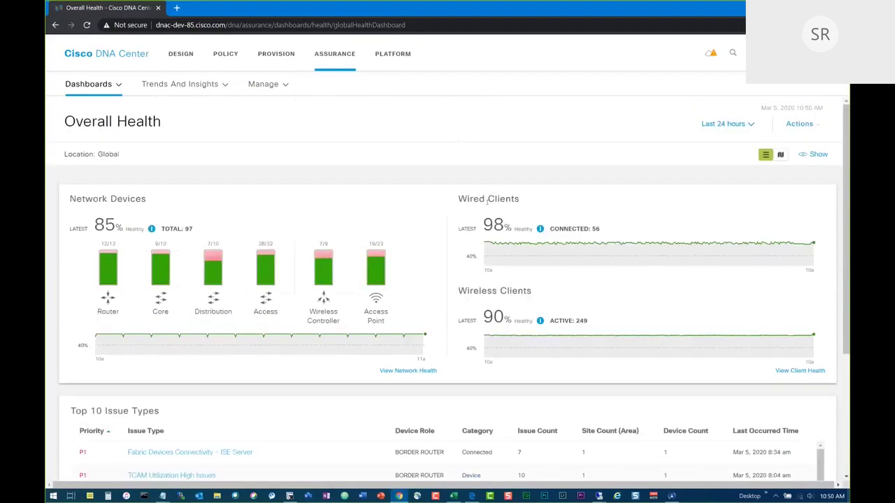
scroll(457, 371, "down", 3)
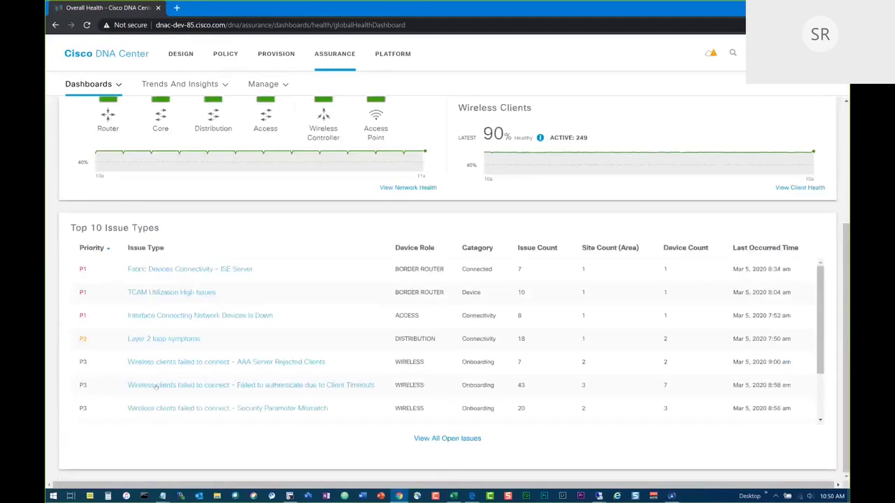
Open the GigabitEthernet1/7 interface-down issue and run its link speed and duplex check.
left_click(175, 317)
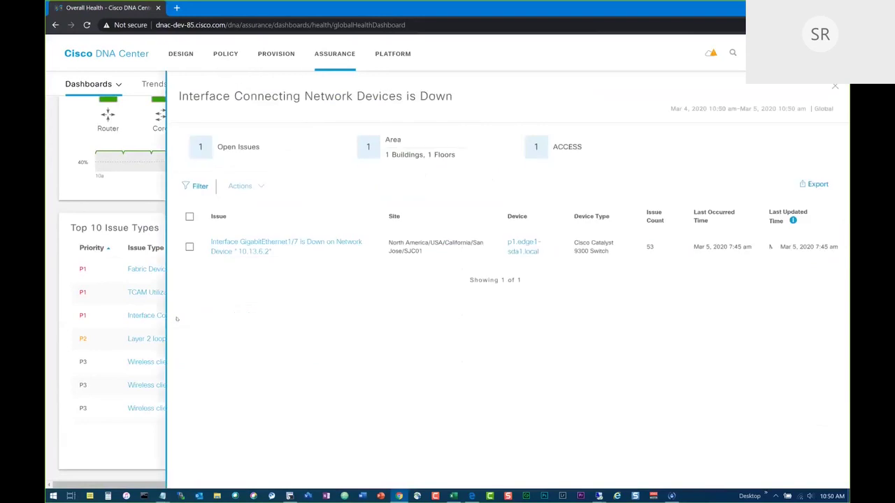
left_click(263, 242)
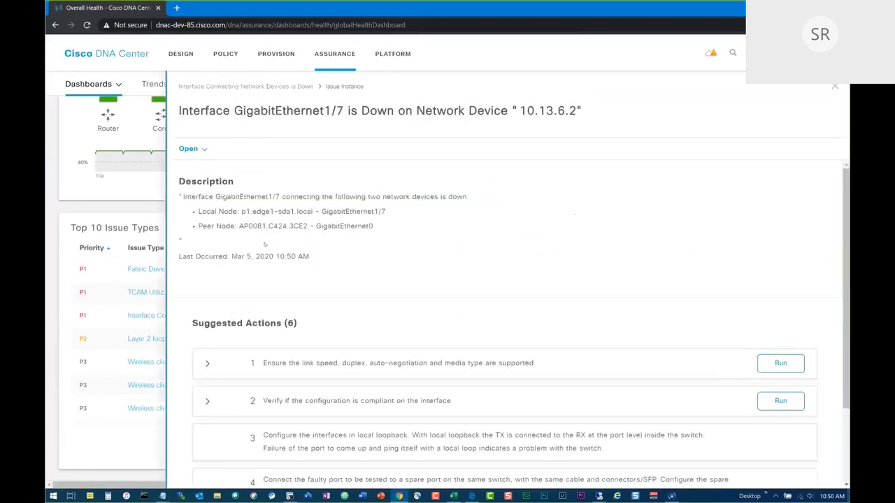
scroll(264, 243, "down", 3)
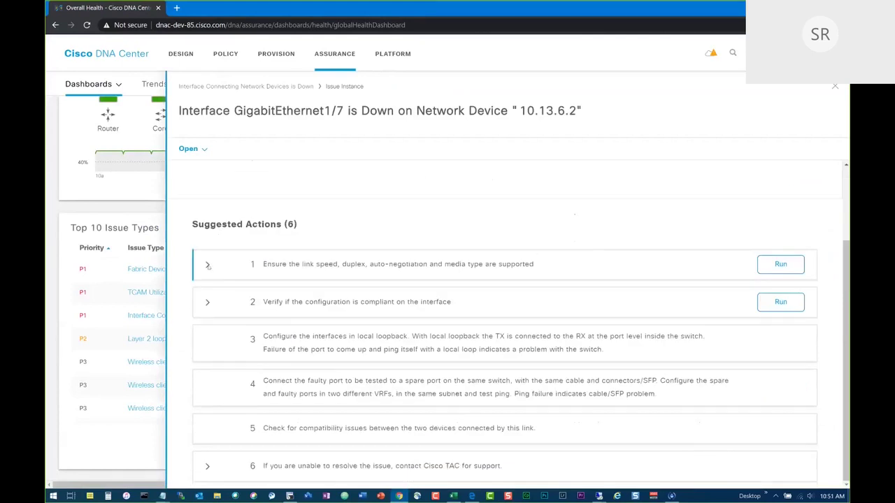
left_click(207, 266)
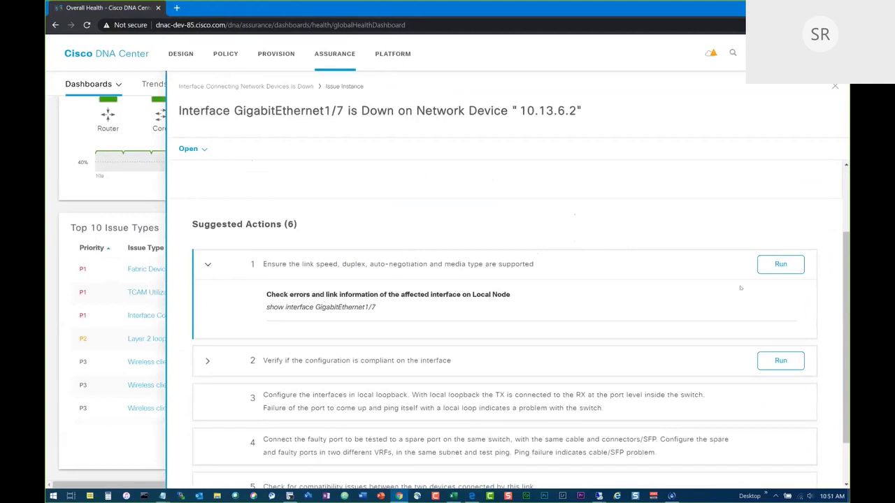
left_click(773, 270)
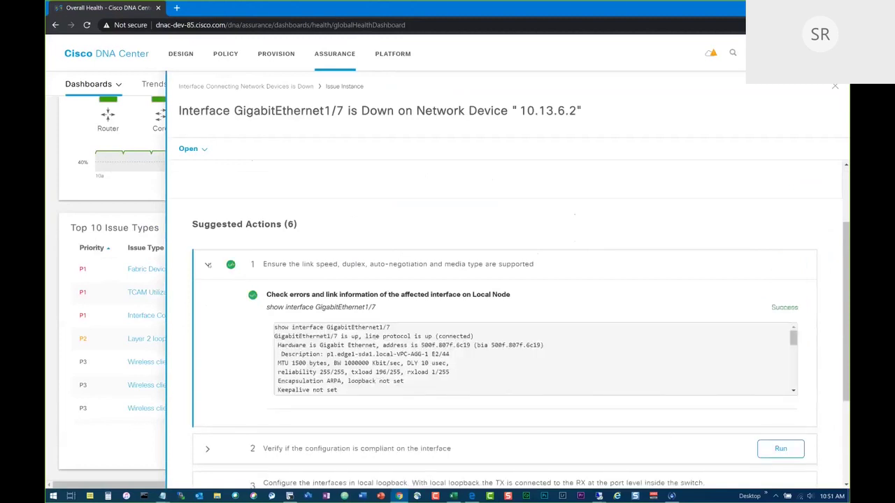
left_click(207, 264)
Run the configuration compliance check on the interface running-config, then close the issue panel.
left_click(206, 301)
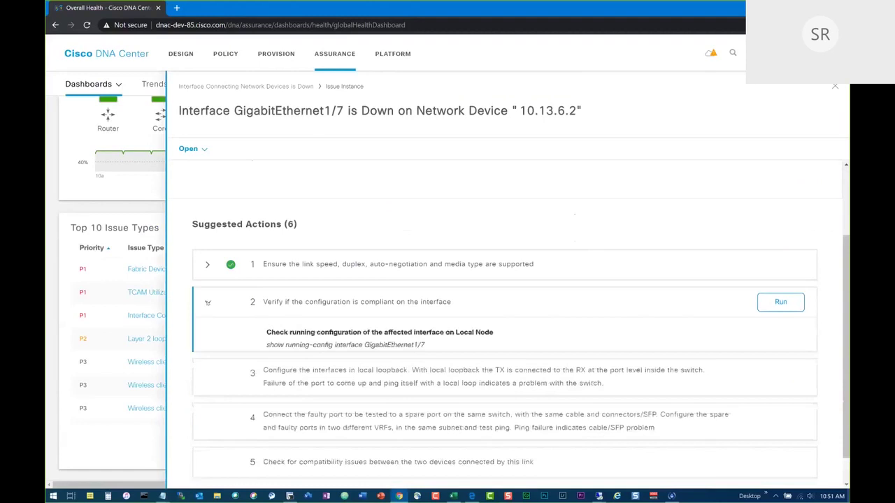
left_click(780, 302)
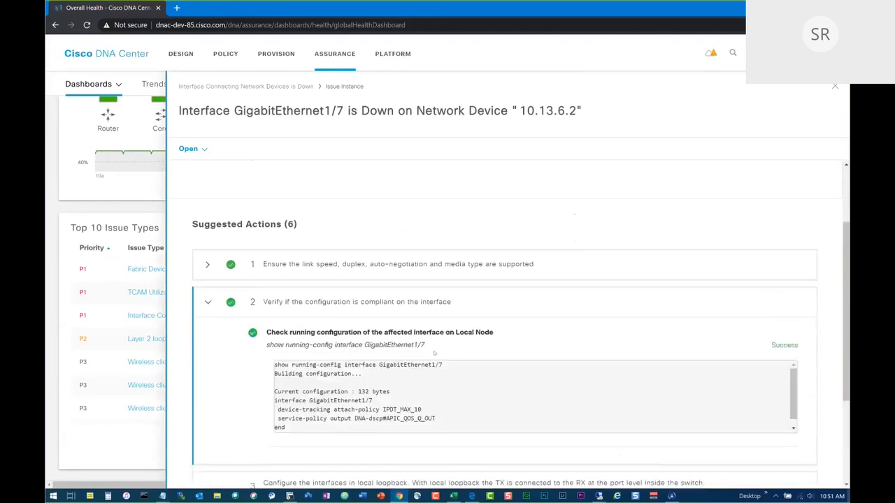
scroll(434, 353, "down", 2)
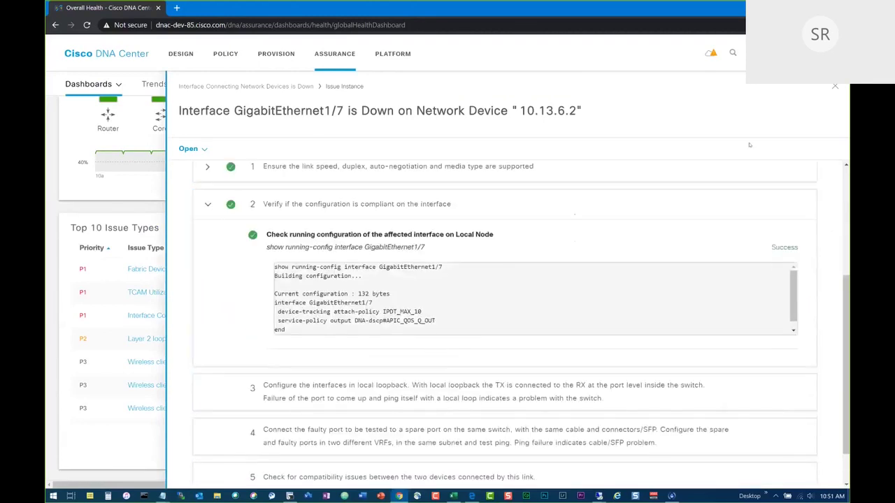
left_click(835, 86)
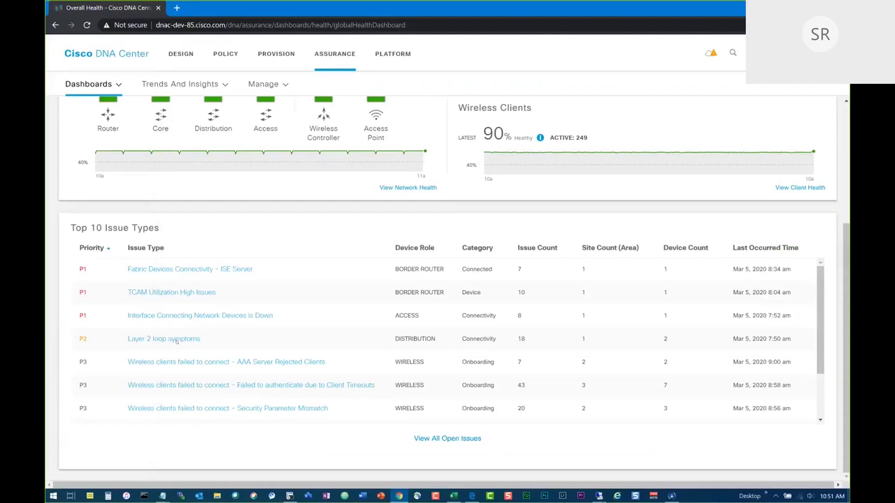
left_click(175, 340)
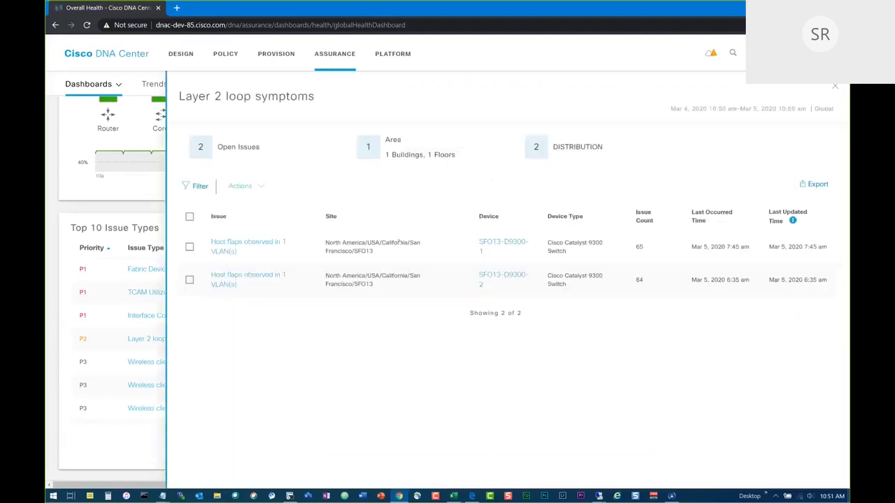
left_click(836, 86)
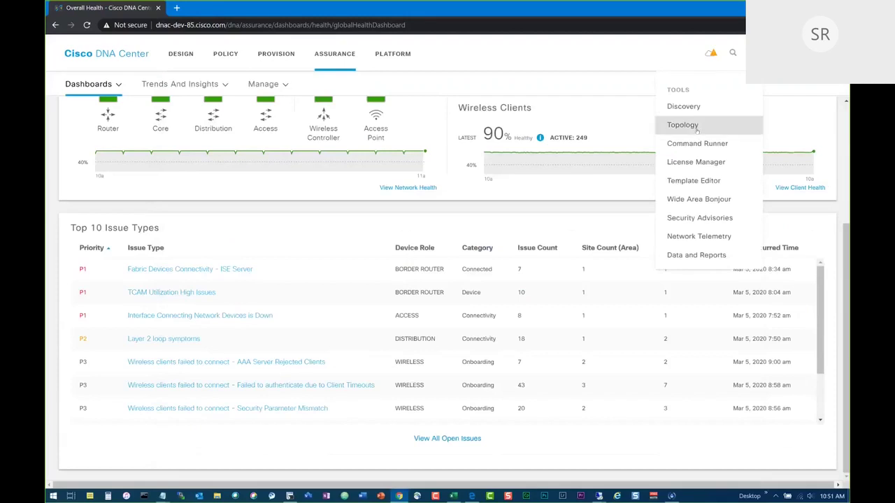
left_click(696, 126)
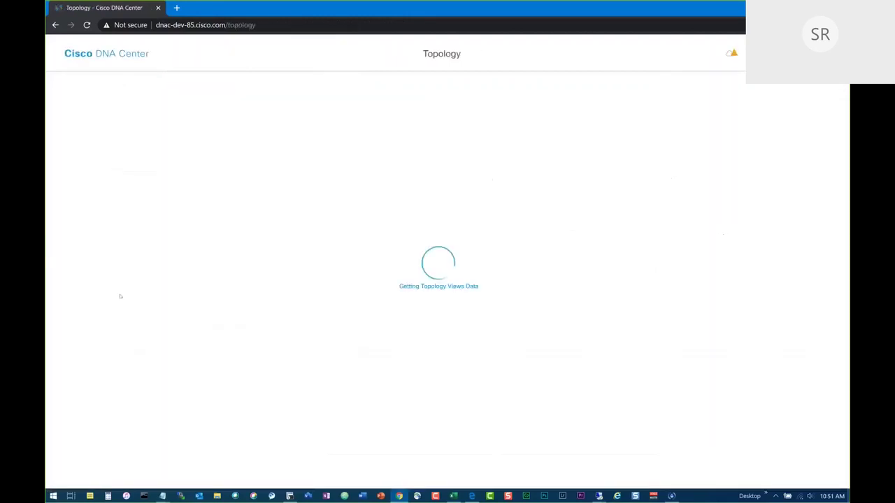
scroll(130, 329, "down", 4)
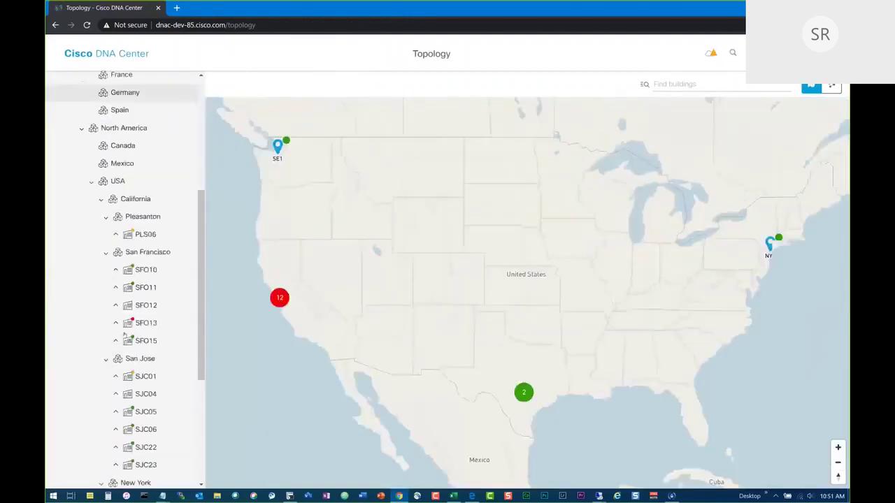
left_click(145, 323)
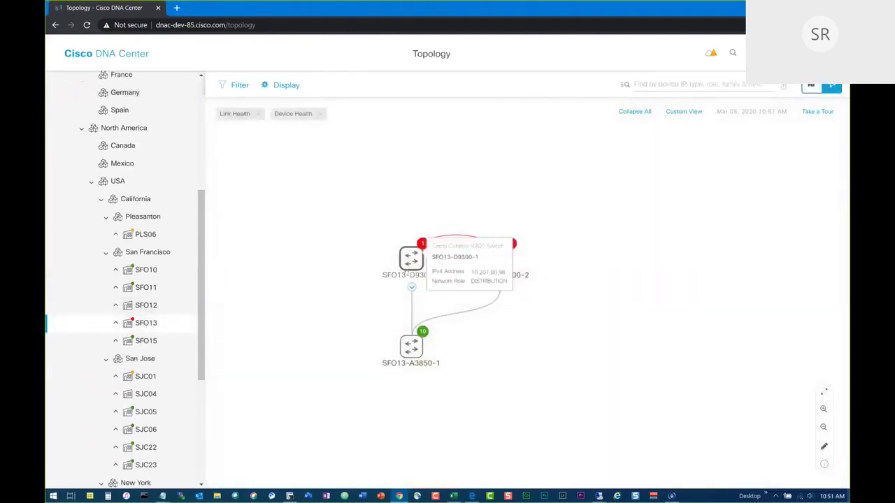
mouse_move(512, 265)
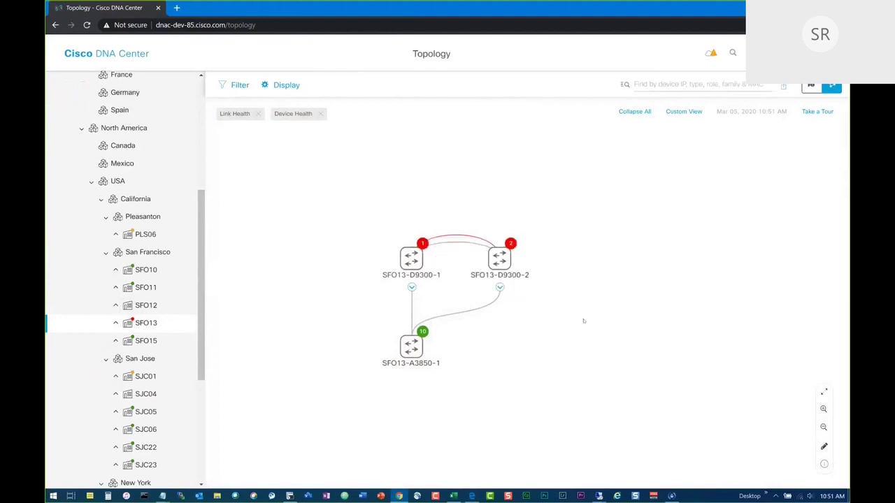
left_click(118, 55)
left_click(339, 56)
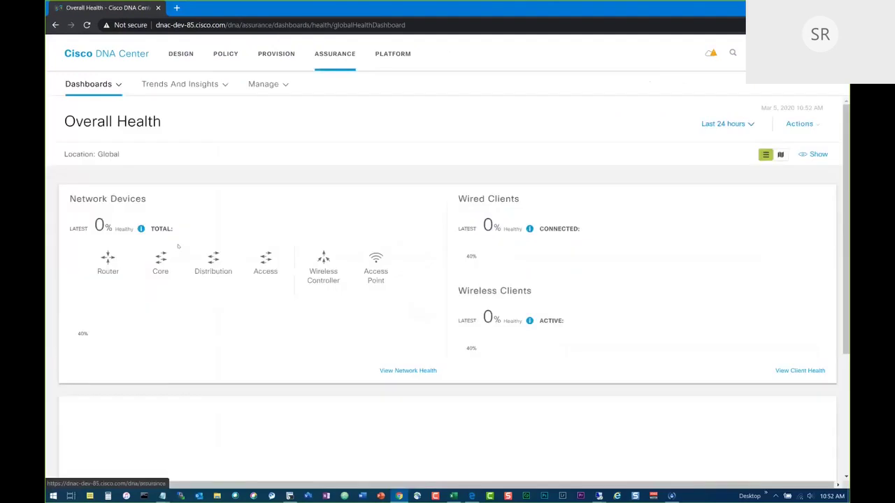
Open the first host flaps issue under Layer 2 loop symptoms and go to Root Cause Analysis (MRE).
scroll(137, 347, "down", 3)
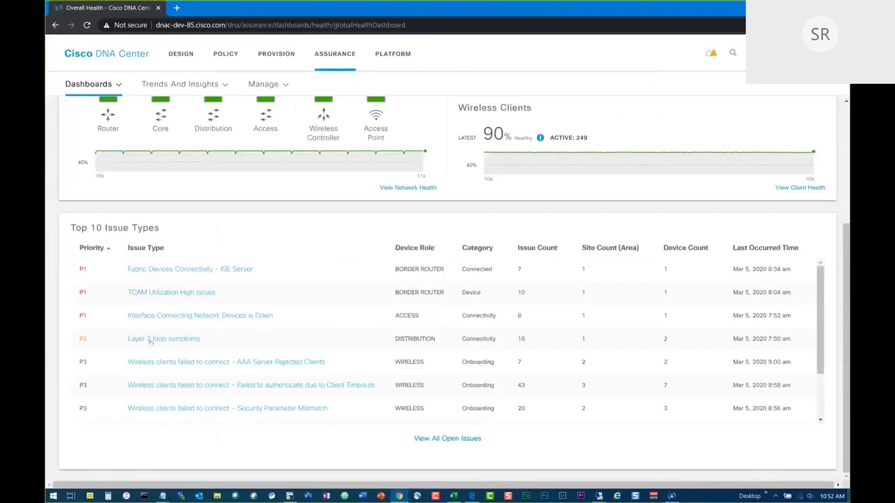
left_click(150, 339)
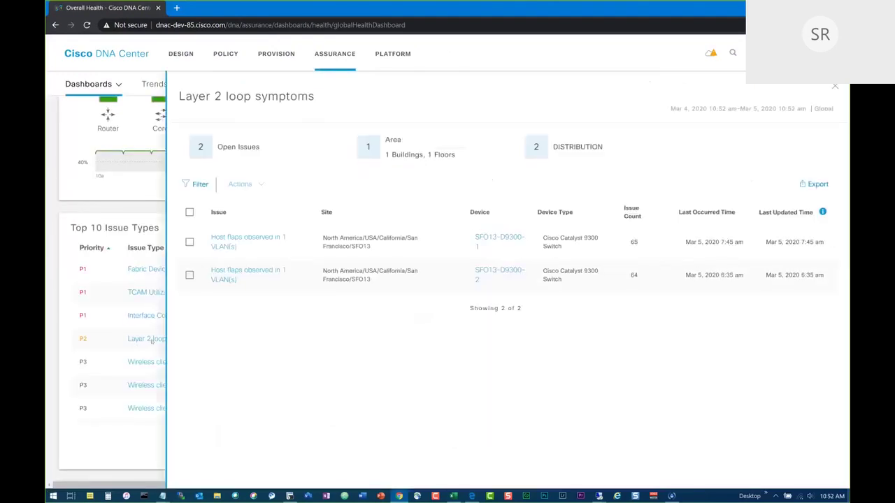
left_click(236, 240)
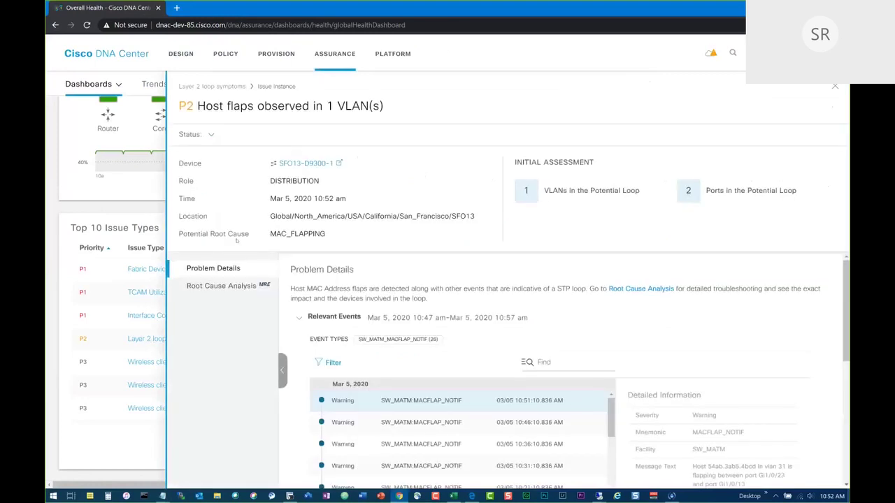
scroll(298, 288, "down", 3)
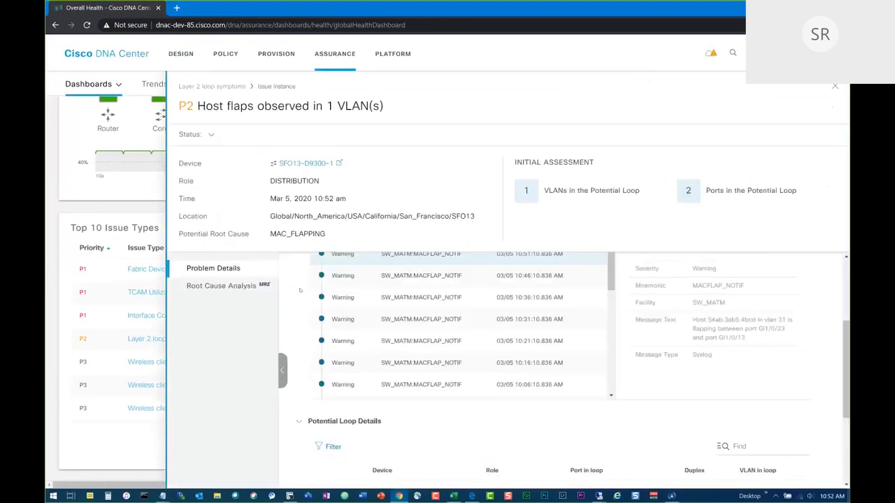
scroll(392, 364, "up", 2)
scroll(397, 373, "down", 3)
scroll(396, 373, "up", 4)
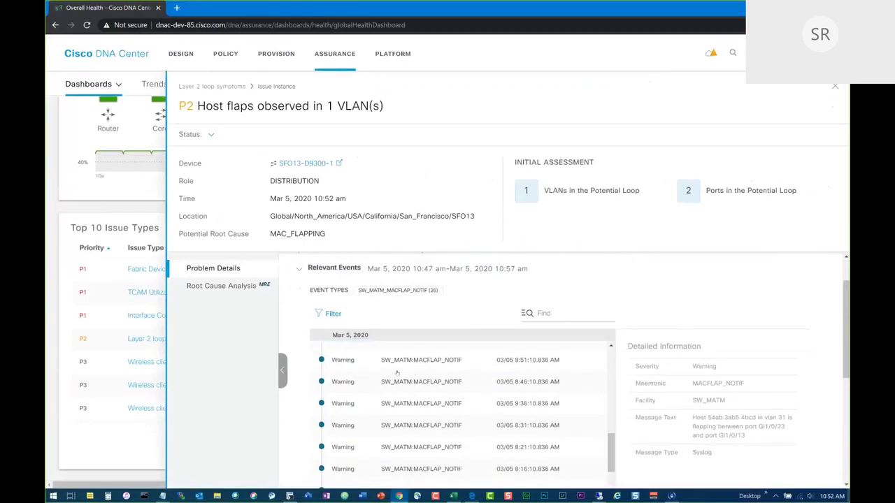
scroll(399, 354, "up", 1)
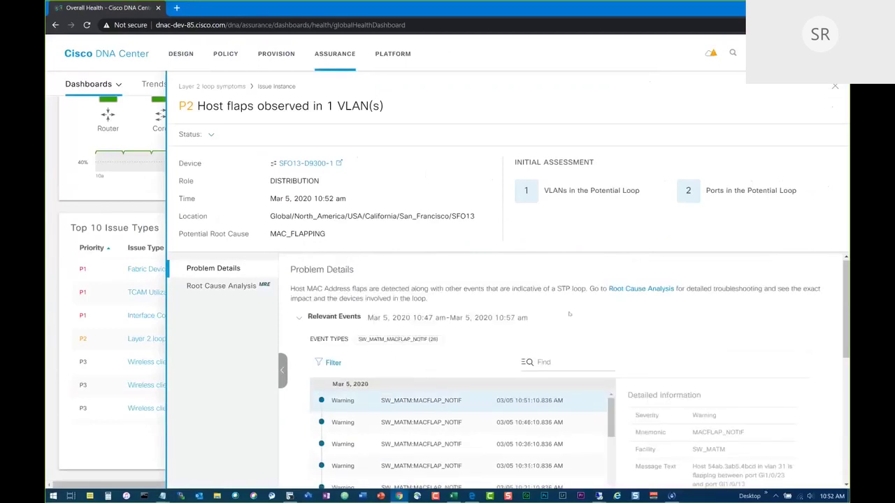
left_click(638, 289)
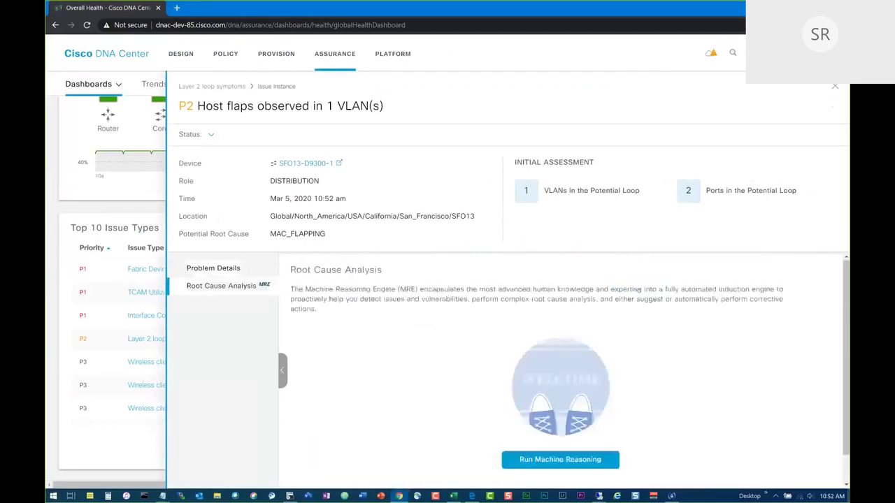
Run Machine Reasoning on the host flaps issue and review its Reasoning Activity steps.
left_click(542, 462)
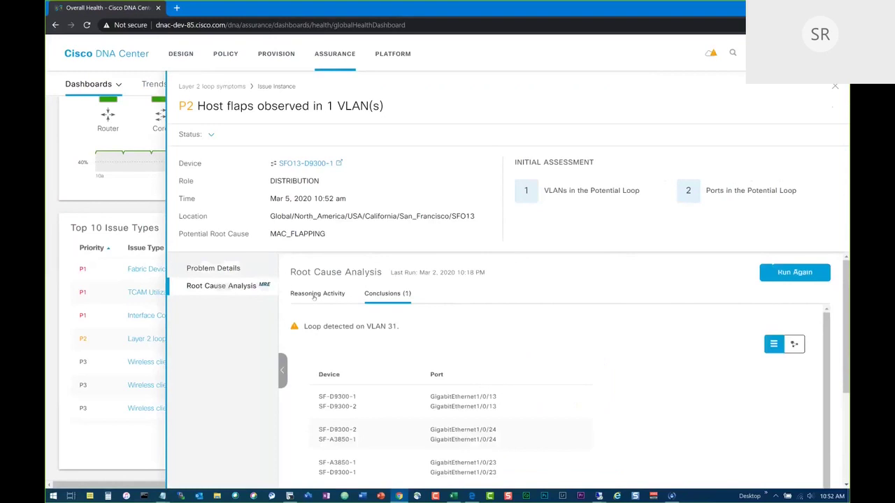
left_click(314, 296)
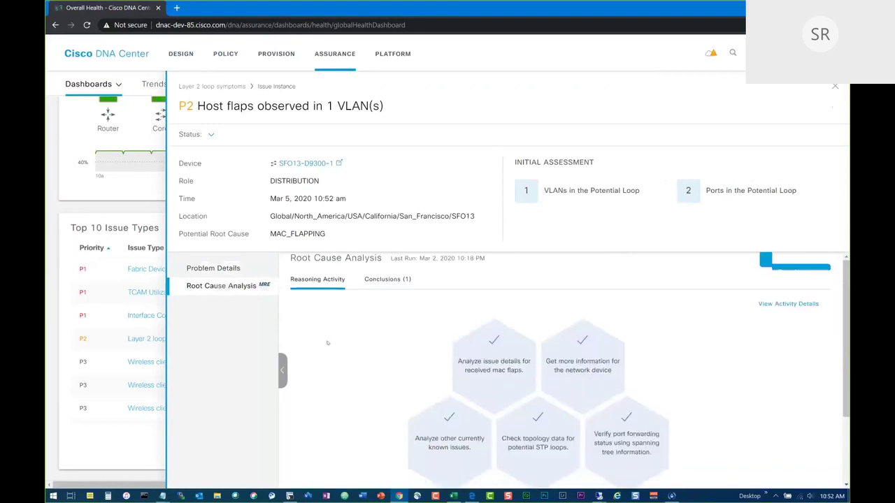
scroll(327, 343, "down", 1)
scroll(327, 342, "up", 1)
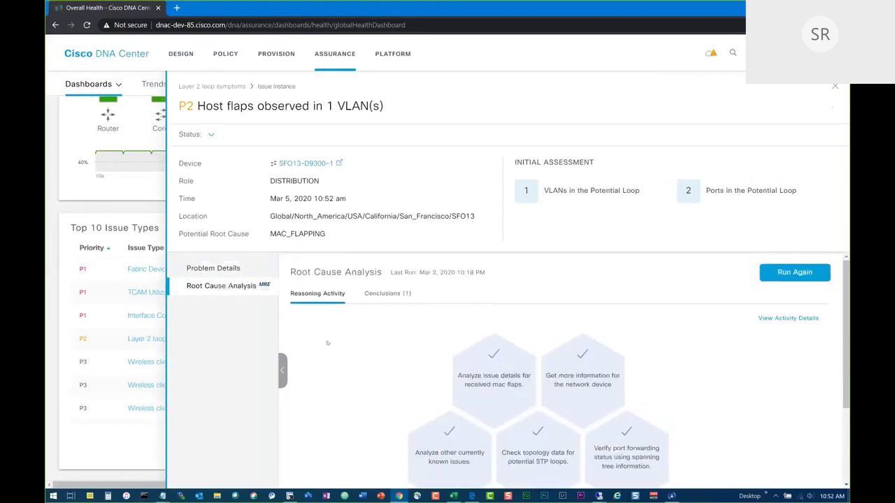
Review the VLAN 31 loop conclusion and port-shutdown suggestion in list and graph view, then return to Reasoning Activity.
left_click(385, 293)
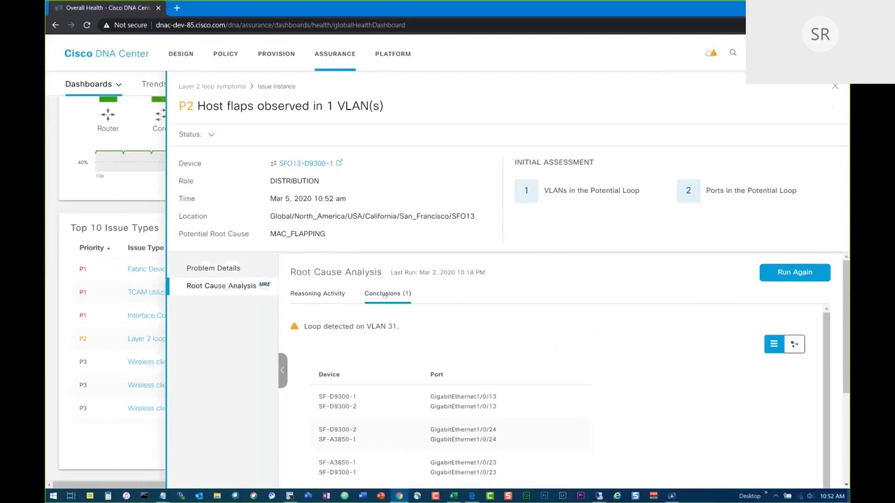
scroll(506, 358, "down", 1)
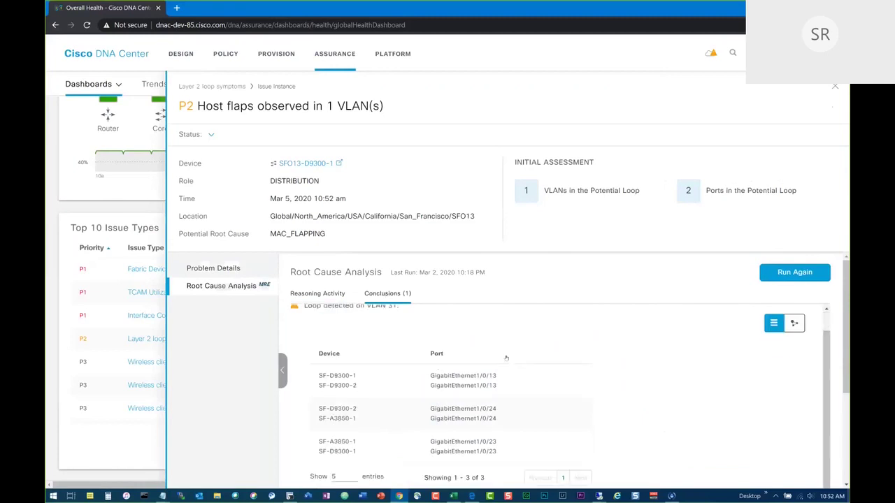
scroll(506, 358, "down", 3)
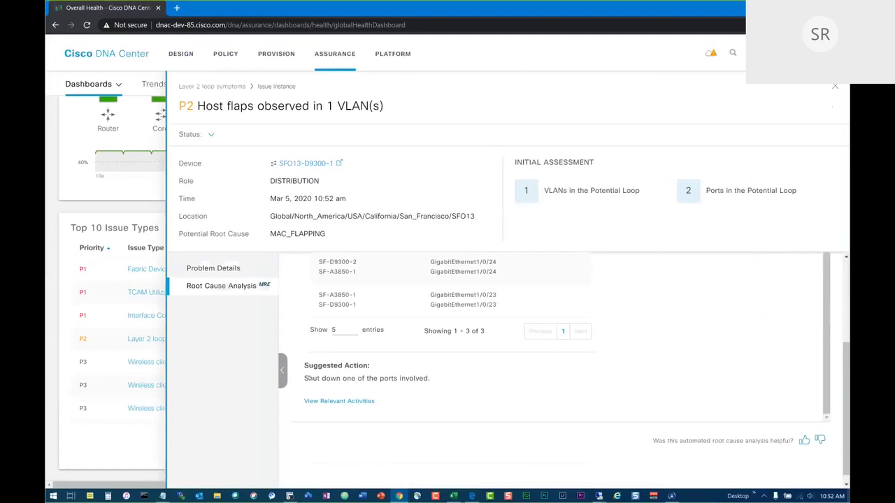
left_click_drag(308, 381, 434, 382)
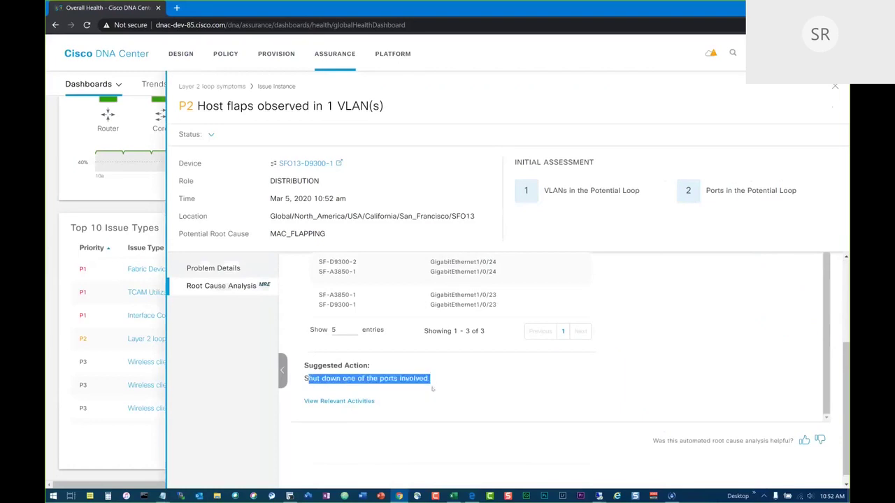
scroll(432, 388, "up", 1)
scroll(653, 342, "up", 4)
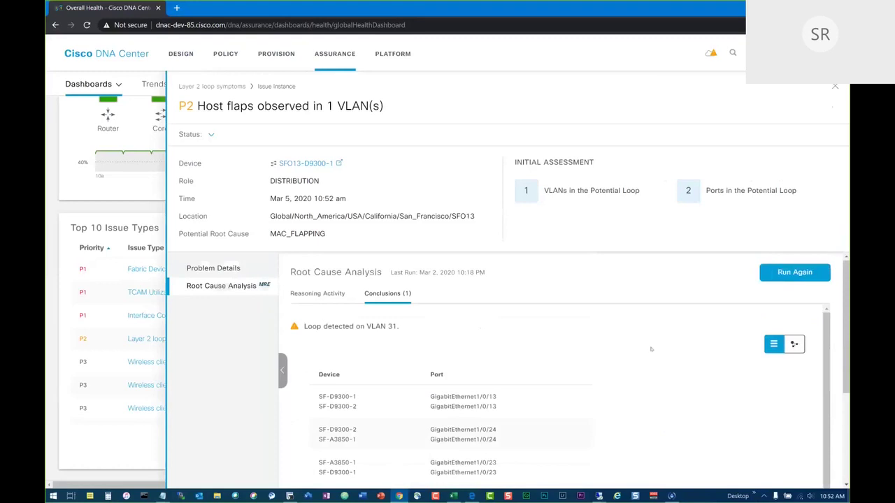
left_click(793, 345)
left_click(765, 346)
left_click(295, 299)
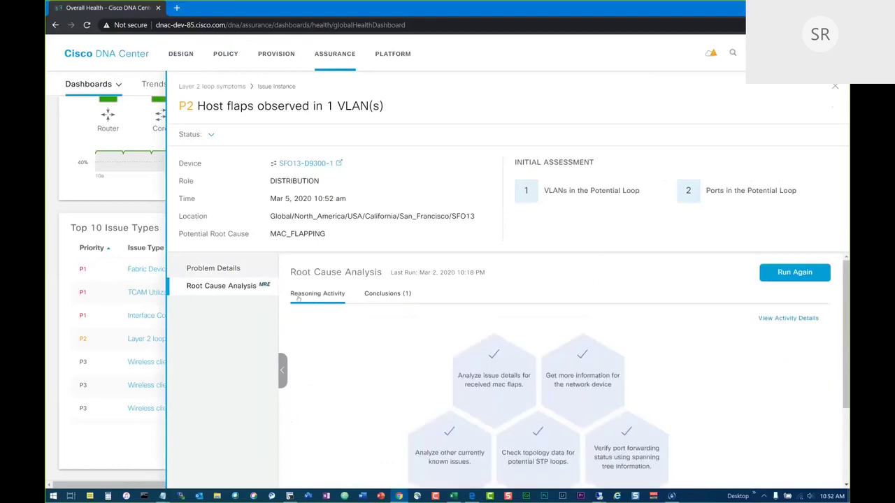
Open the reasoning activity details and review the spanning-tree VLAN 31 output for SF-D9300-2.
left_click(788, 318)
scroll(722, 376, "down", 1)
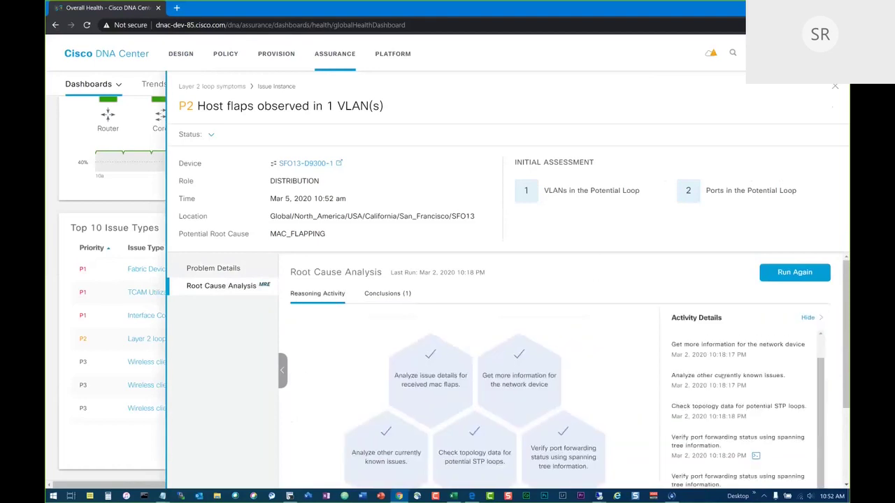
scroll(758, 374, "down", 2)
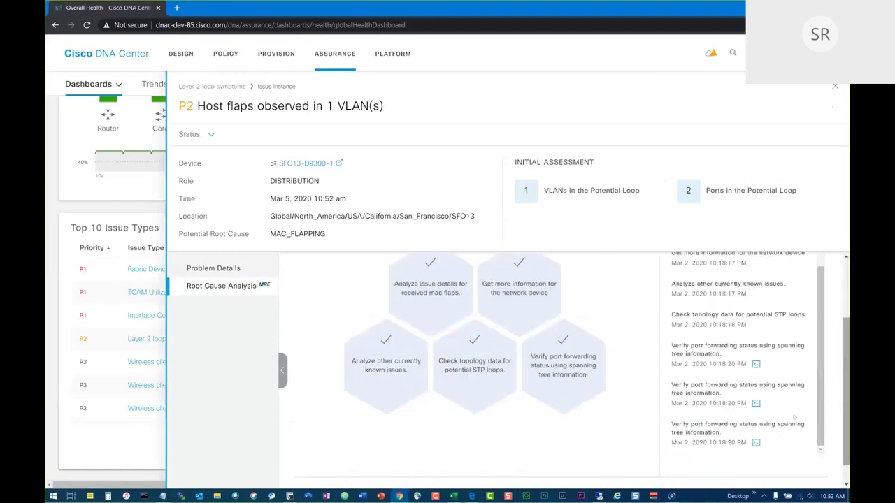
left_click(756, 364)
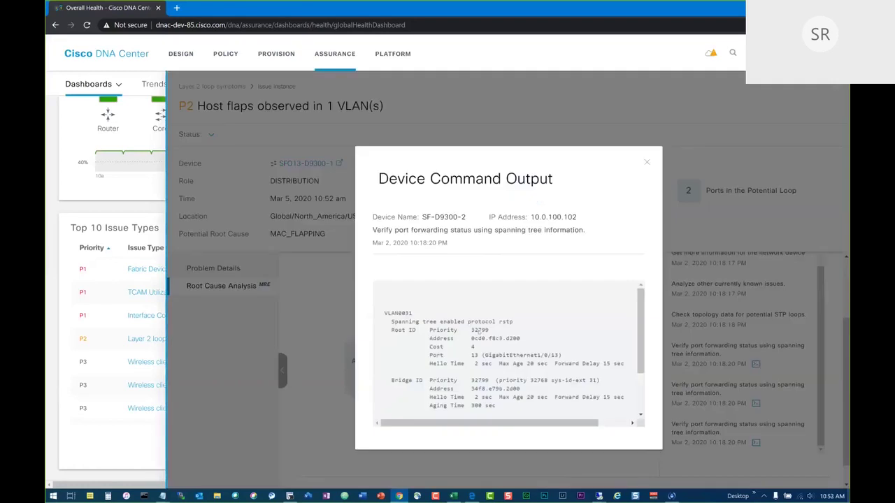
scroll(478, 329, "down", 3)
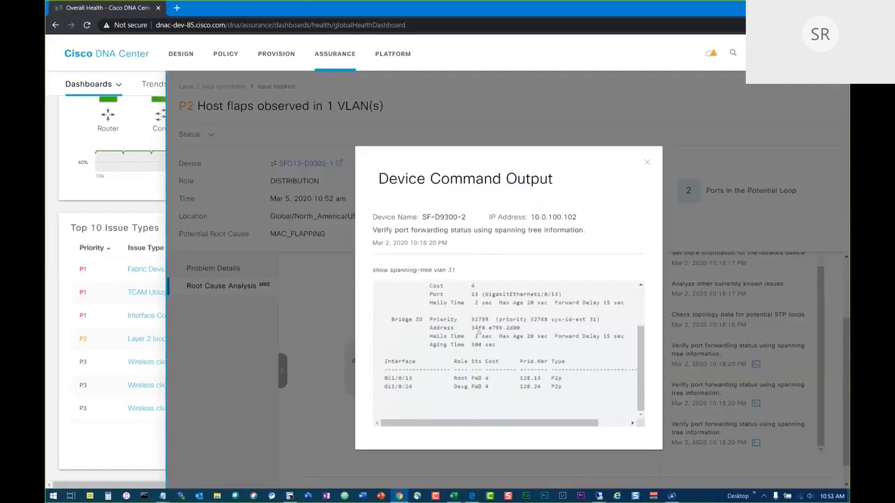
left_click(646, 164)
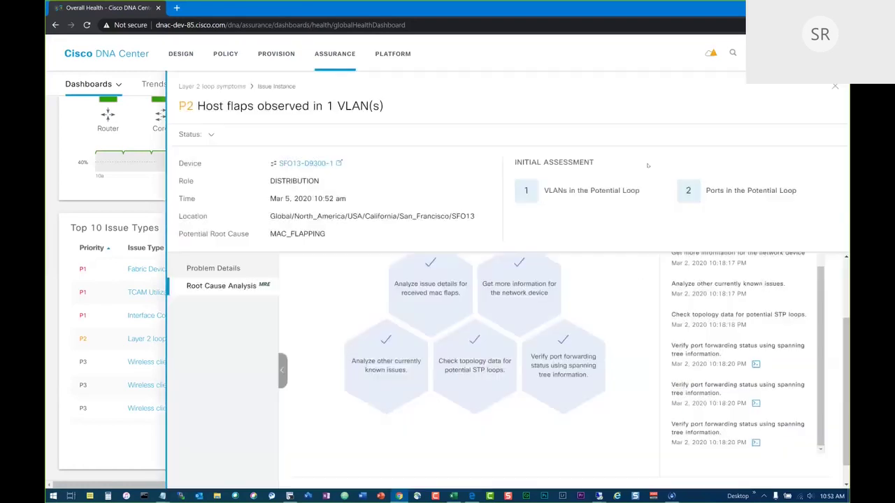
Review the spanning-tree output for SF-D9300-1, then close the issue panel.
left_click(756, 403)
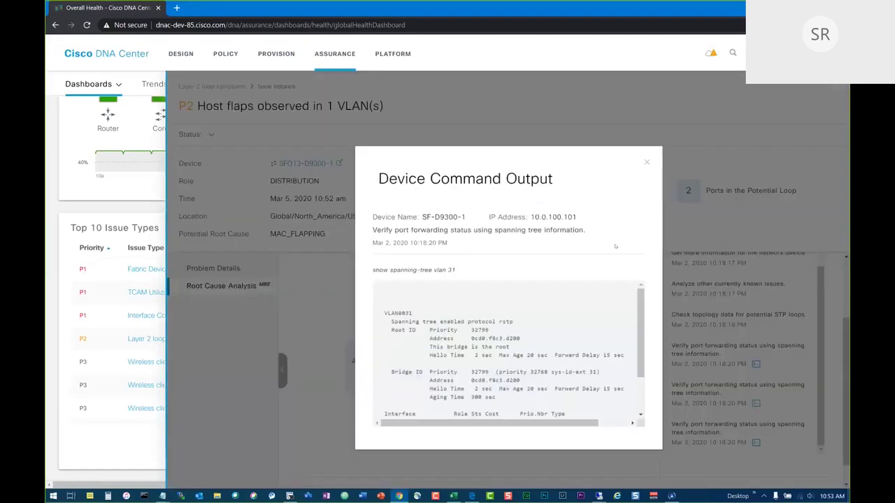
left_click(646, 164)
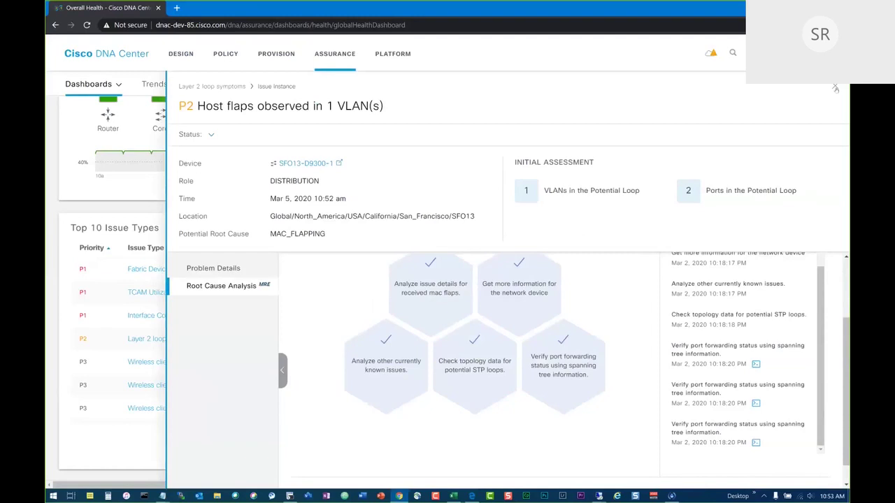
left_click(835, 89)
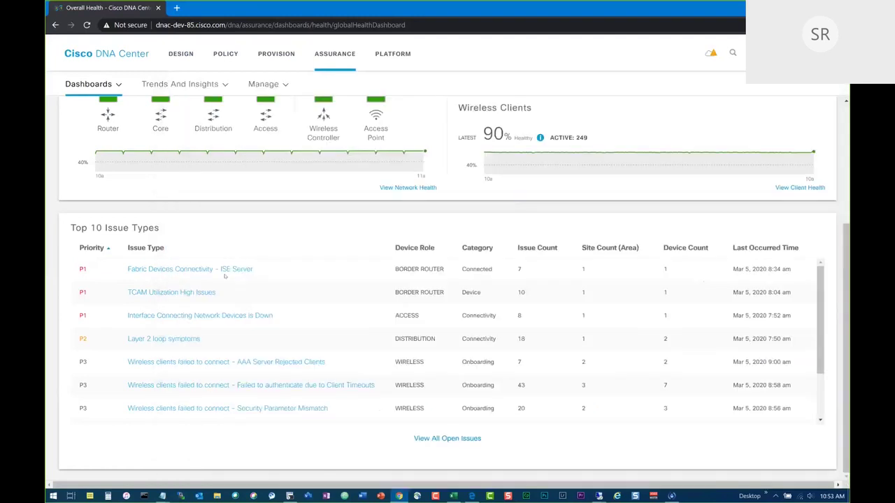
Go to Dashboards > Issues > Open to list all 469 open issues.
scroll(224, 276, "up", 3)
left_click(89, 84)
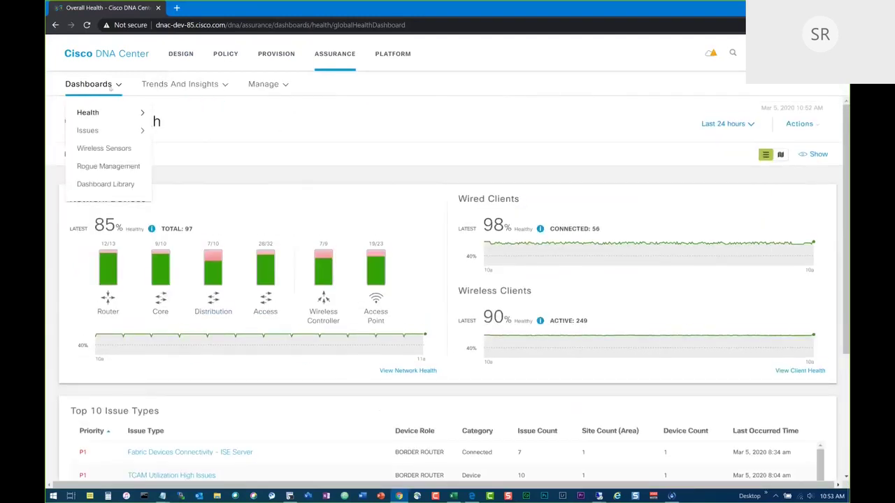
mouse_move(109, 129)
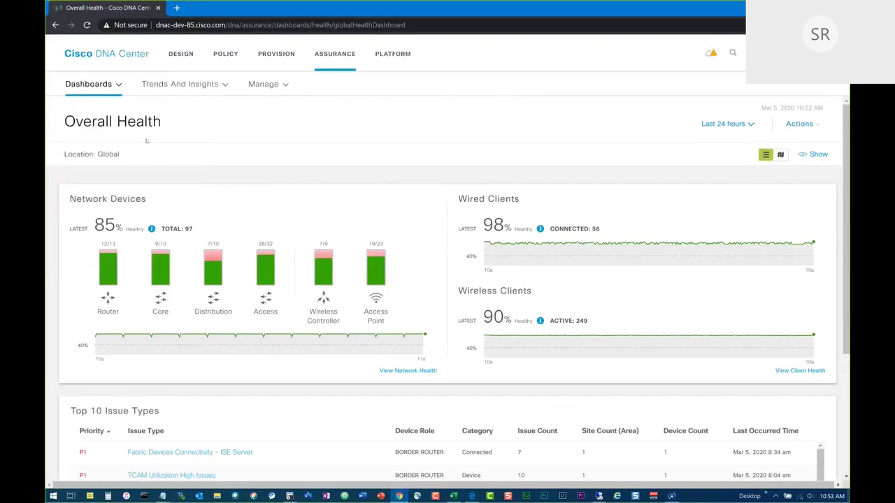
mouse_move(105, 85)
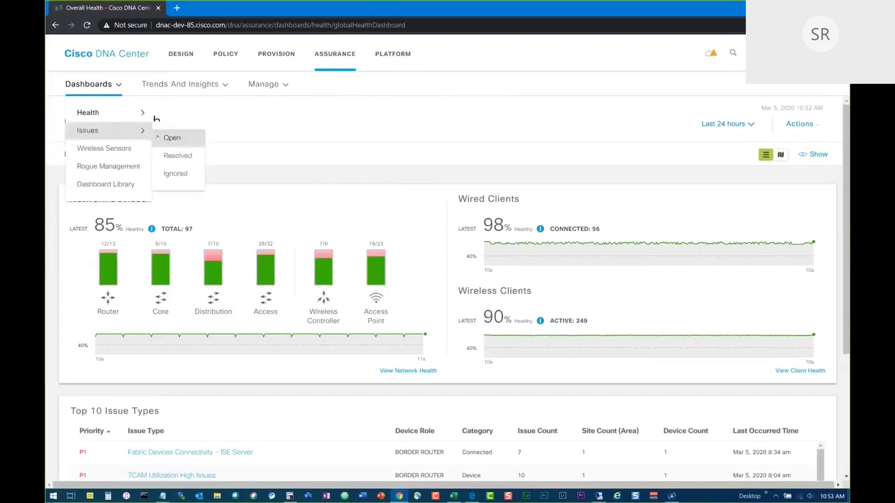
left_click(172, 139)
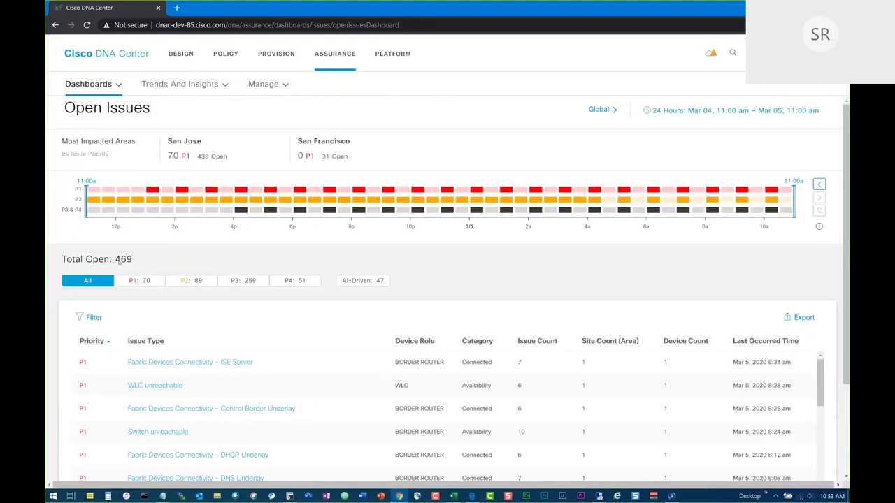
Filter open issues to AI-Driven (47) and open the 'Excessive time to connect' issue type.
left_click(358, 281)
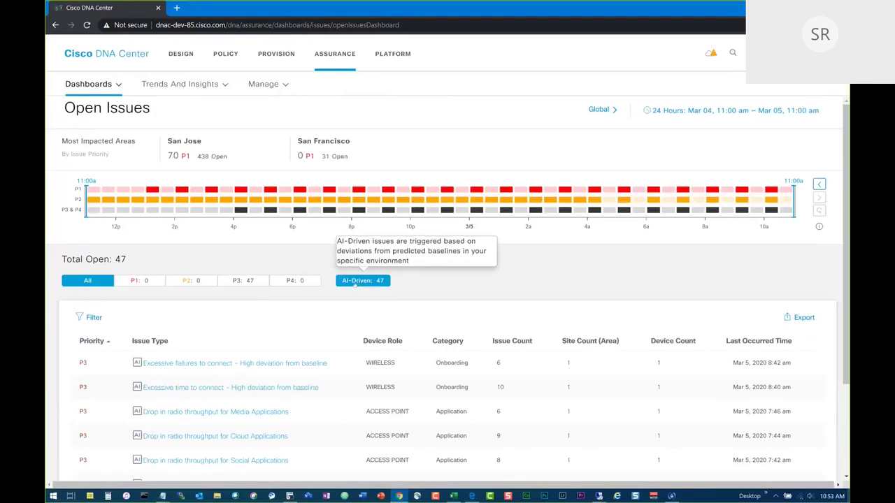
left_click(234, 364)
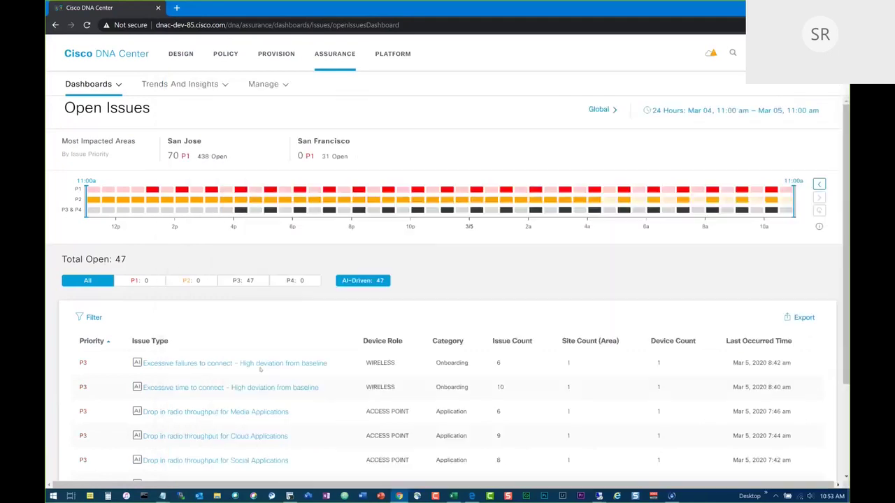
left_click(249, 389)
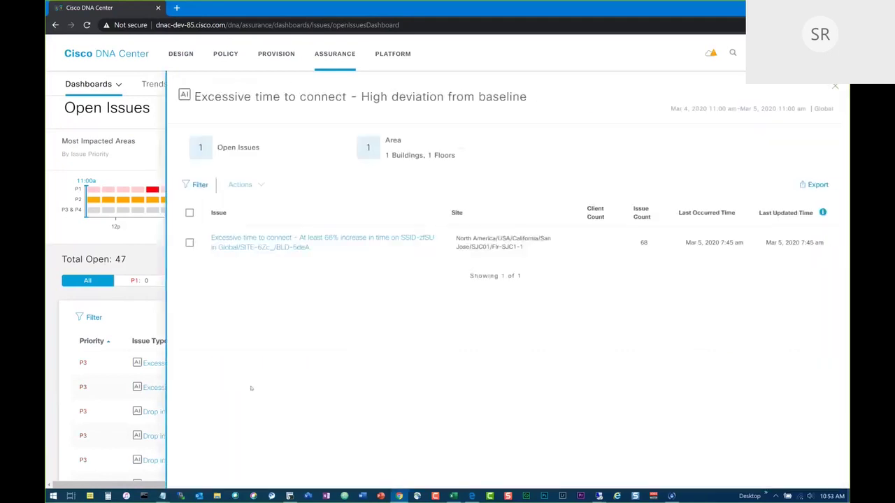
Open the SSID-zfSU issue instance and scroll to its onboarding-duration Problem Details chart.
left_click(284, 244)
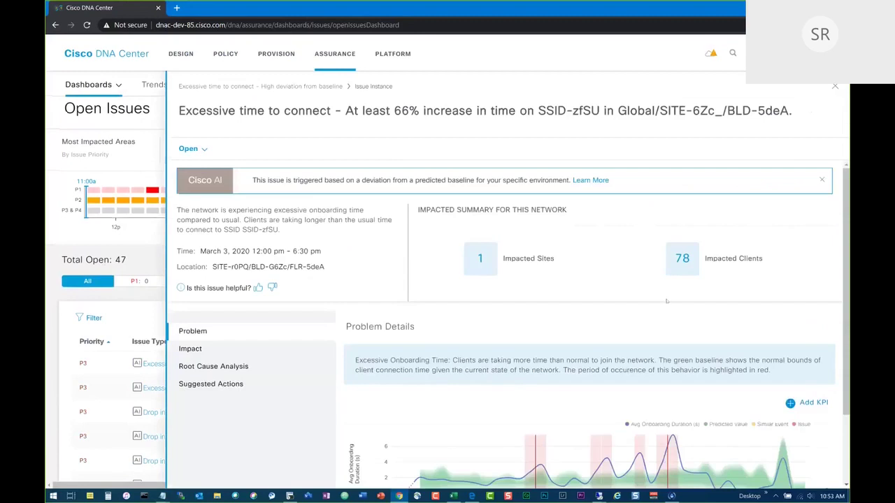
scroll(703, 318, "down", 2)
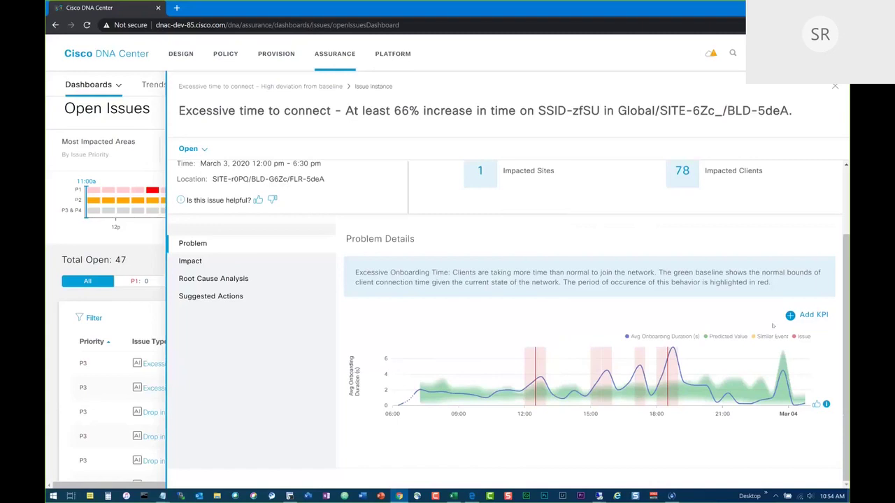
Read the onboarding chart's peak values, then bring up the SDADemoSeries-March052020 PowerPoint deck.
mouse_move(757, 384)
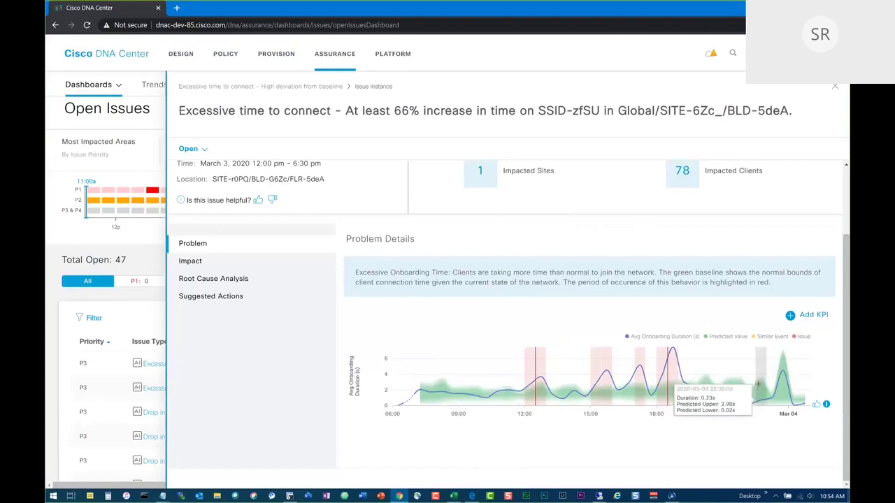
mouse_move(439, 389)
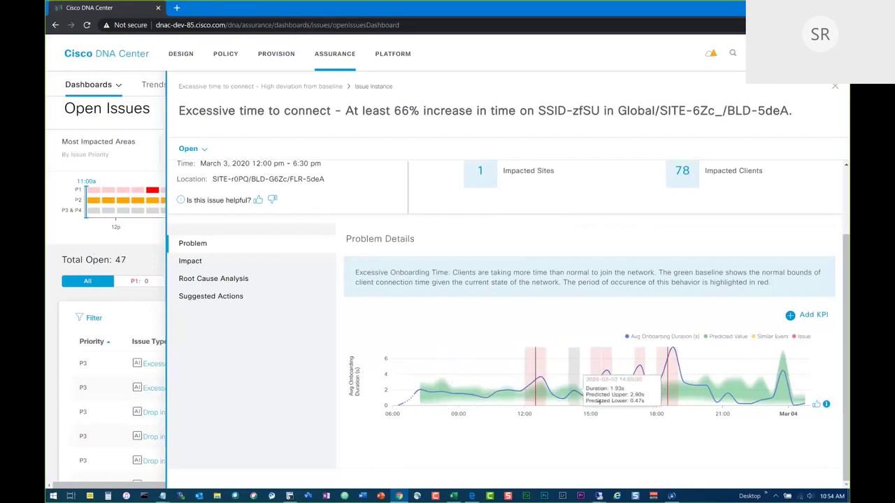
mouse_move(665, 383)
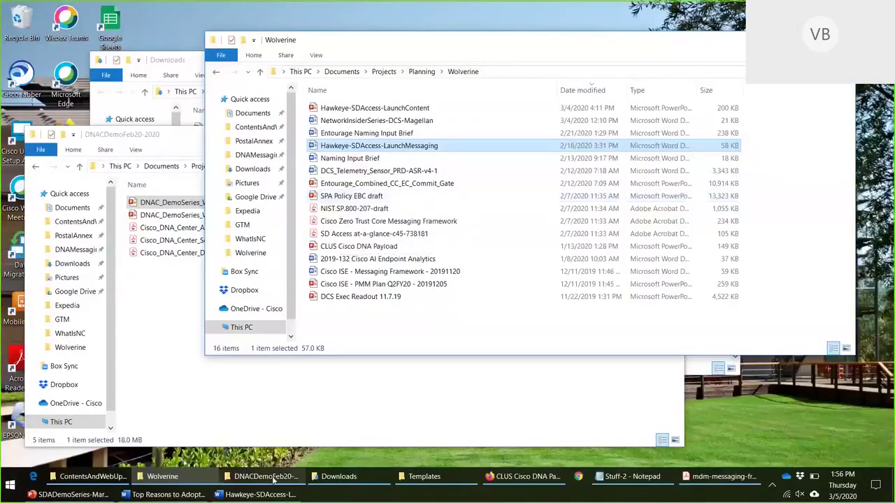
left_click(123, 464)
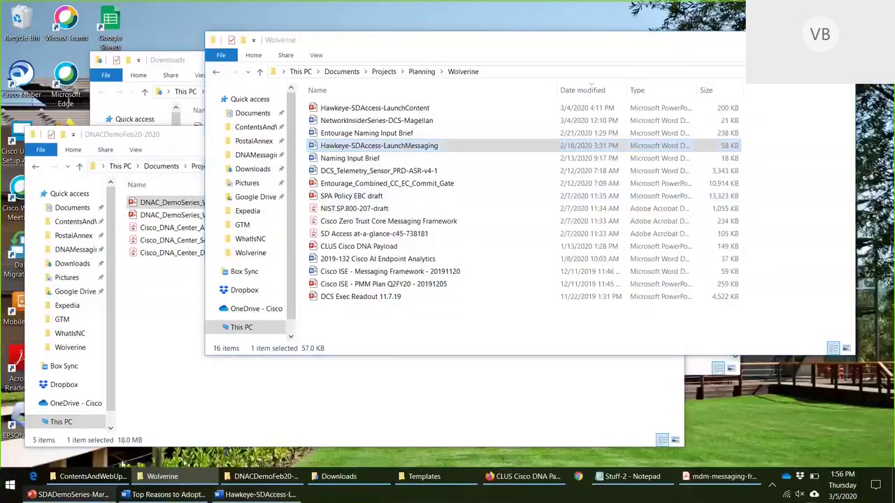
left_click(70, 494)
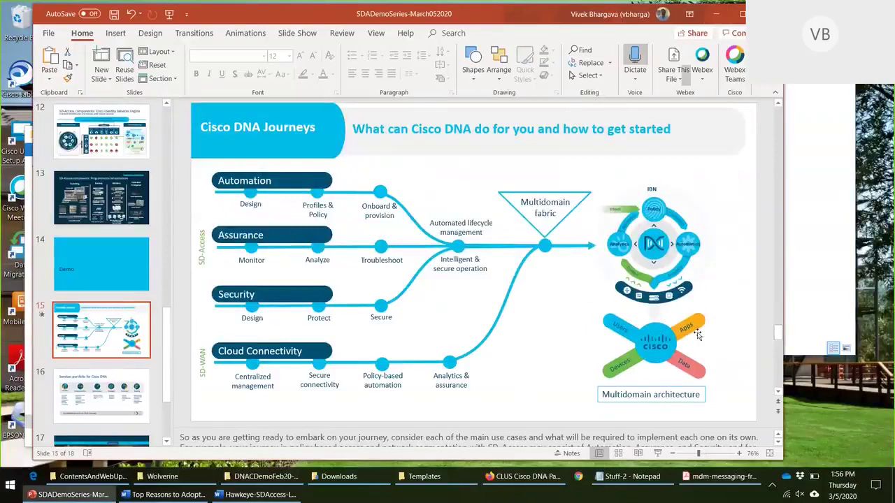